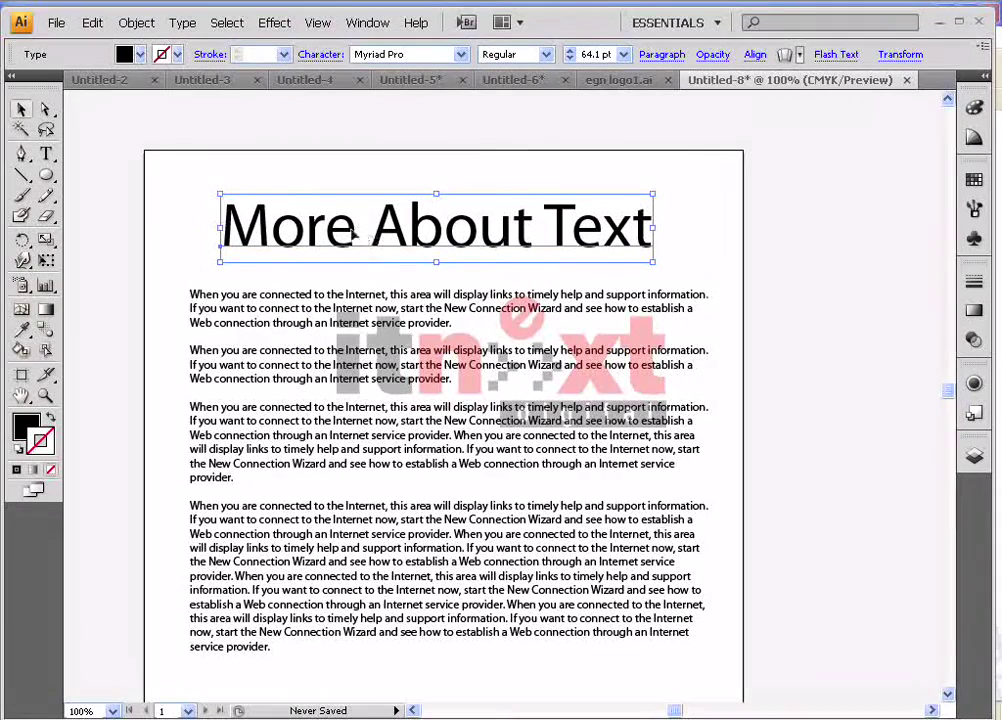
Select the "More About Text" heading above the body paragraphs
{"action": "left_click", "coordinate": [216, 365]}
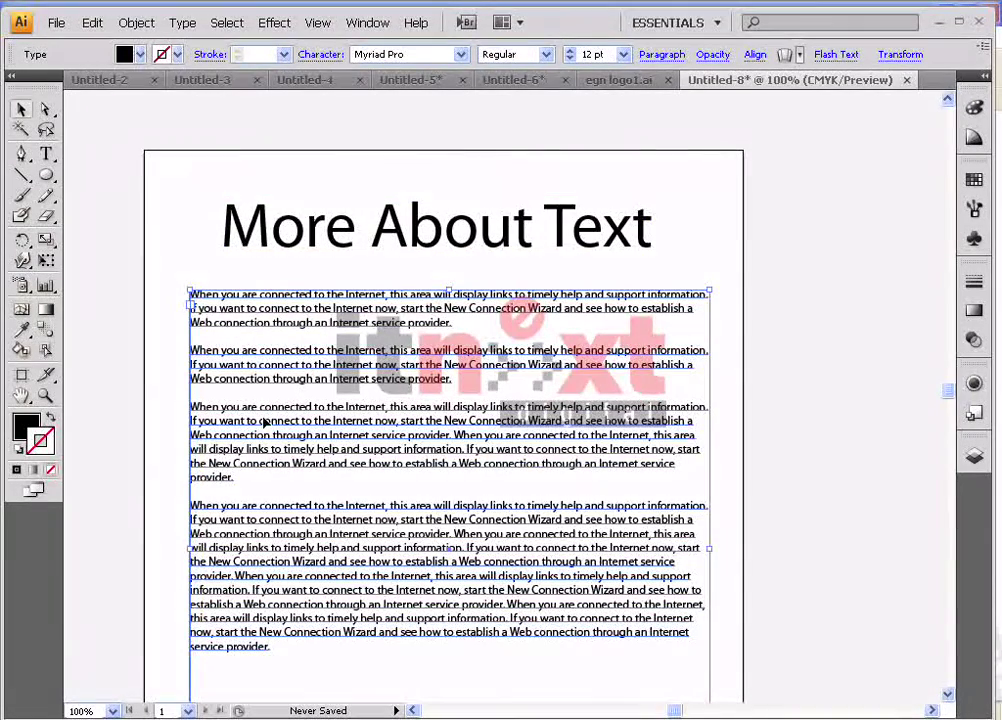
{"action": "left_click", "coordinate": [309, 170]}
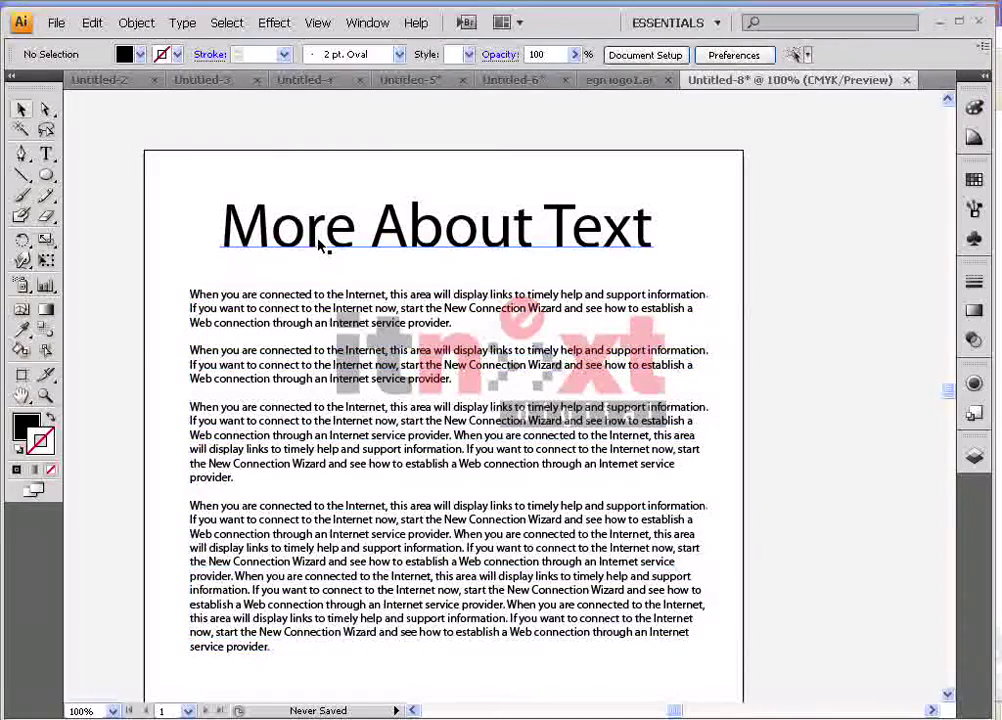
{"action": "left_click", "coordinate": [563, 237]}
{"action": "left_click_drag", "start_coordinate": [385, 403], "coordinate": [525, 261]}
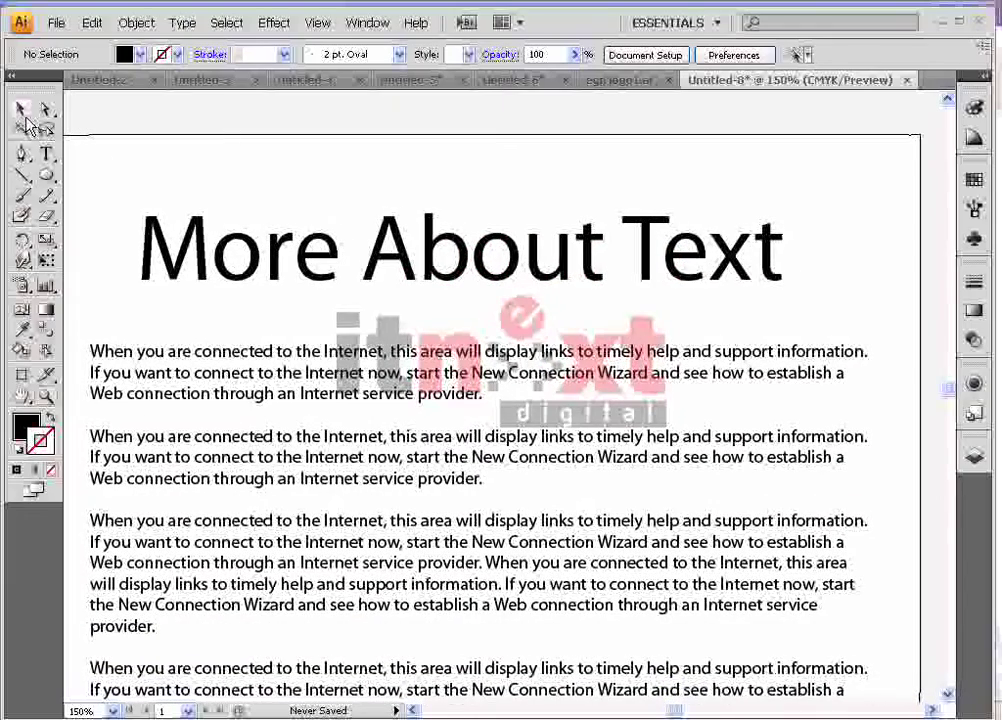
{"action": "left_click", "coordinate": [22, 109]}
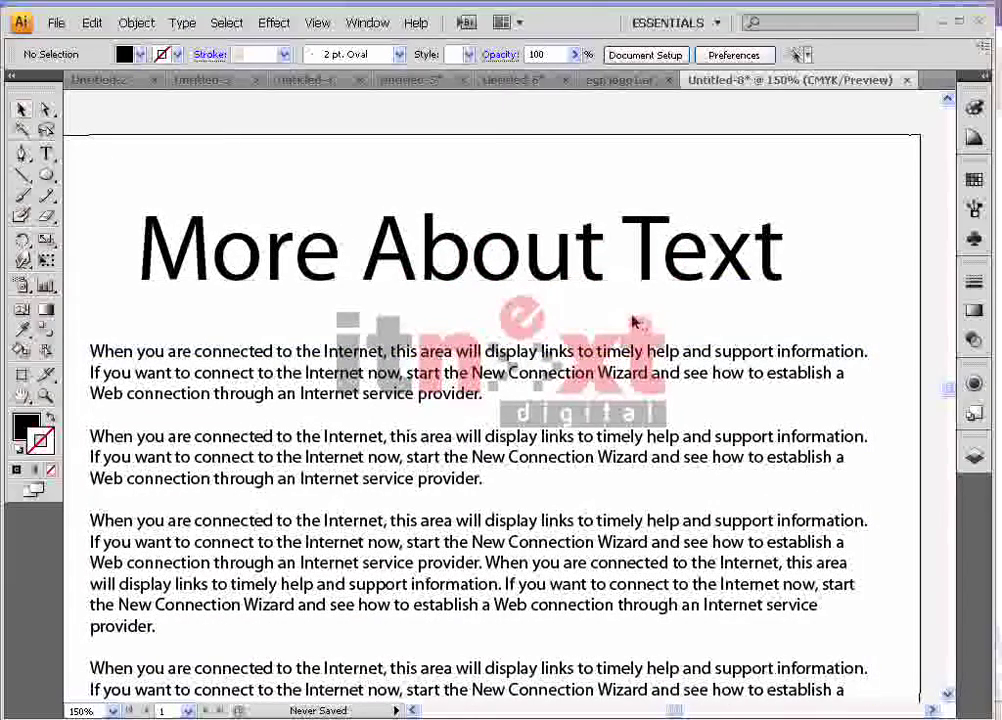
{"action": "left_click", "coordinate": [389, 281]}
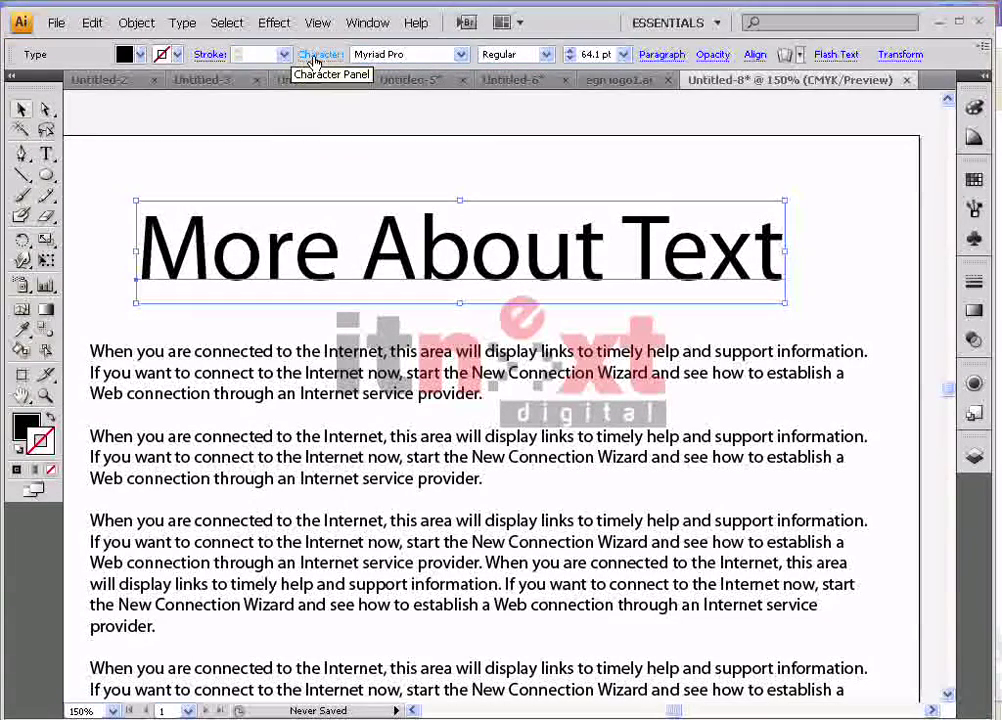
Show the floating Character panel for the selected heading, look over its font settings, and close it
{"action": "left_click", "coordinate": [362, 28]}
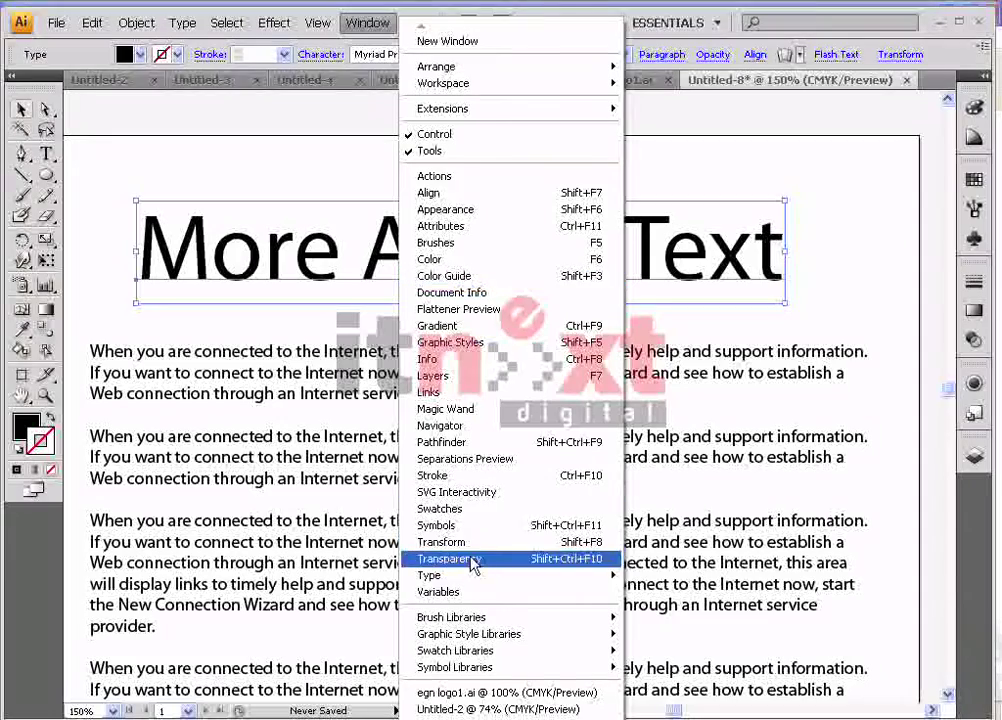
{"action": "mouse_move", "coordinate": [474, 578]}
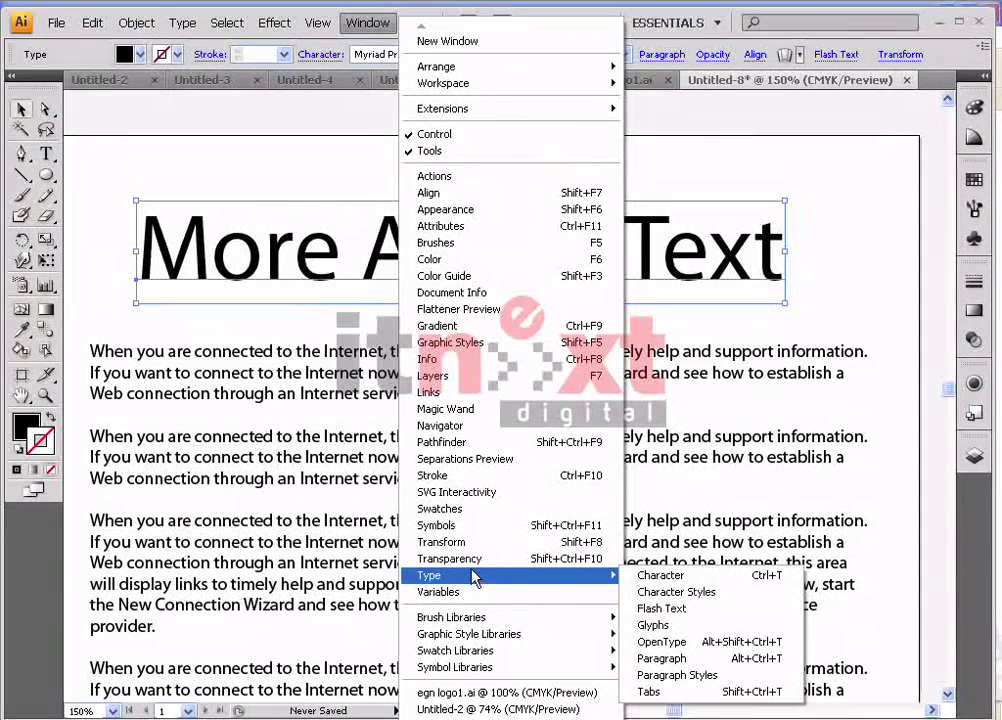
{"action": "left_click", "coordinate": [682, 578]}
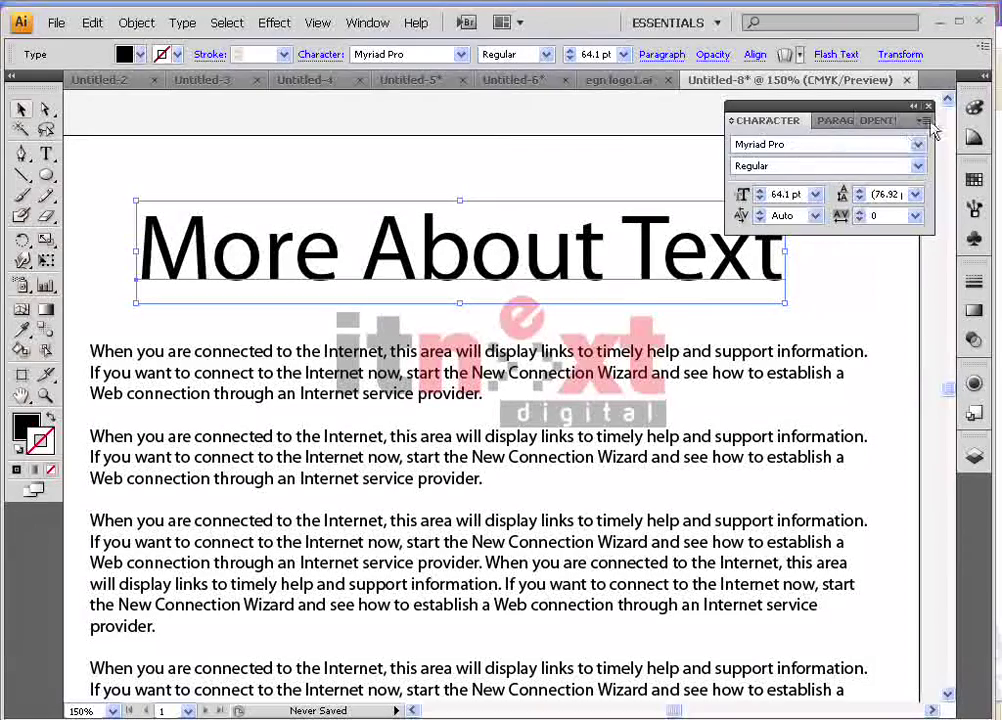
{"action": "left_click", "coordinate": [928, 106]}
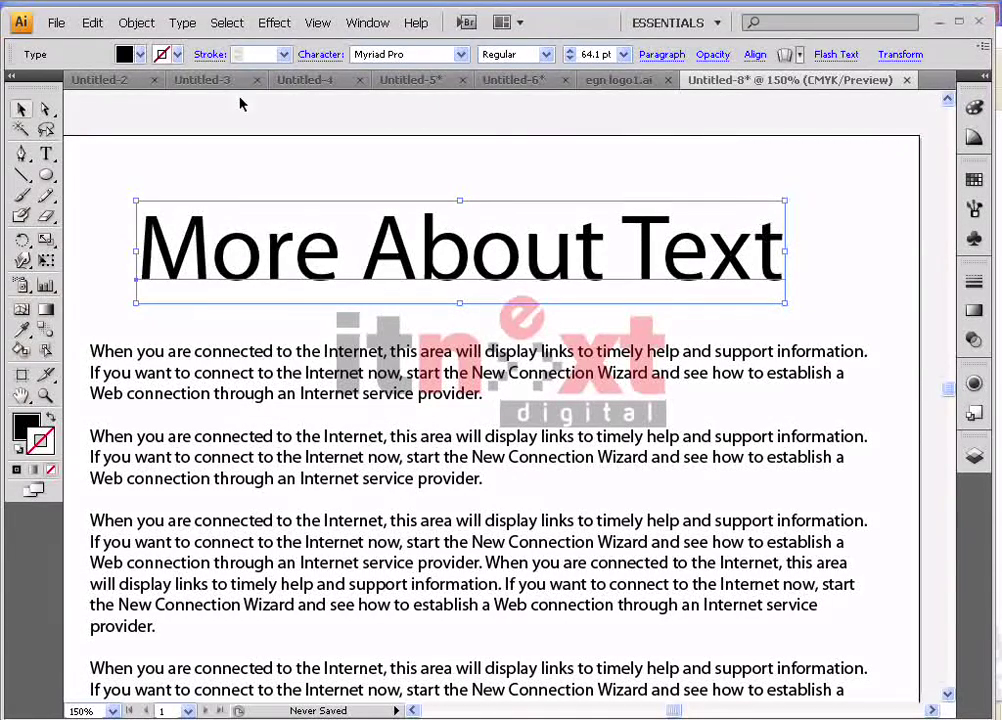
Try out other fonts on the heading, undo the font changes, and clear the selection
{"action": "left_click", "coordinate": [320, 54]}
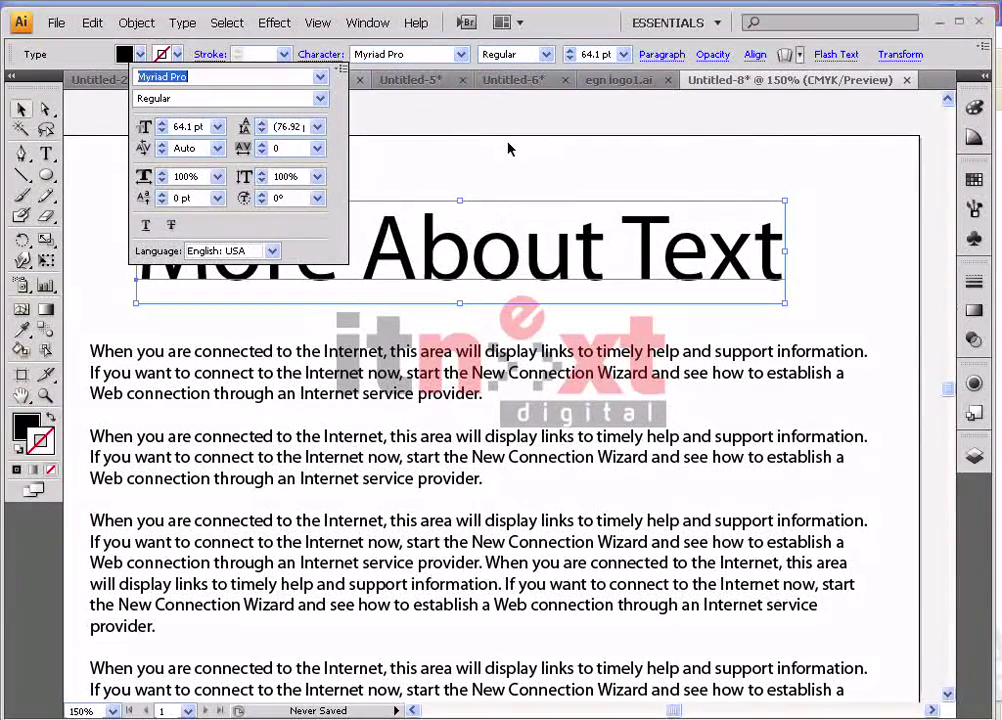
{"action": "key", "text": "Down"}
{"action": "left_click", "coordinate": [437, 410]}
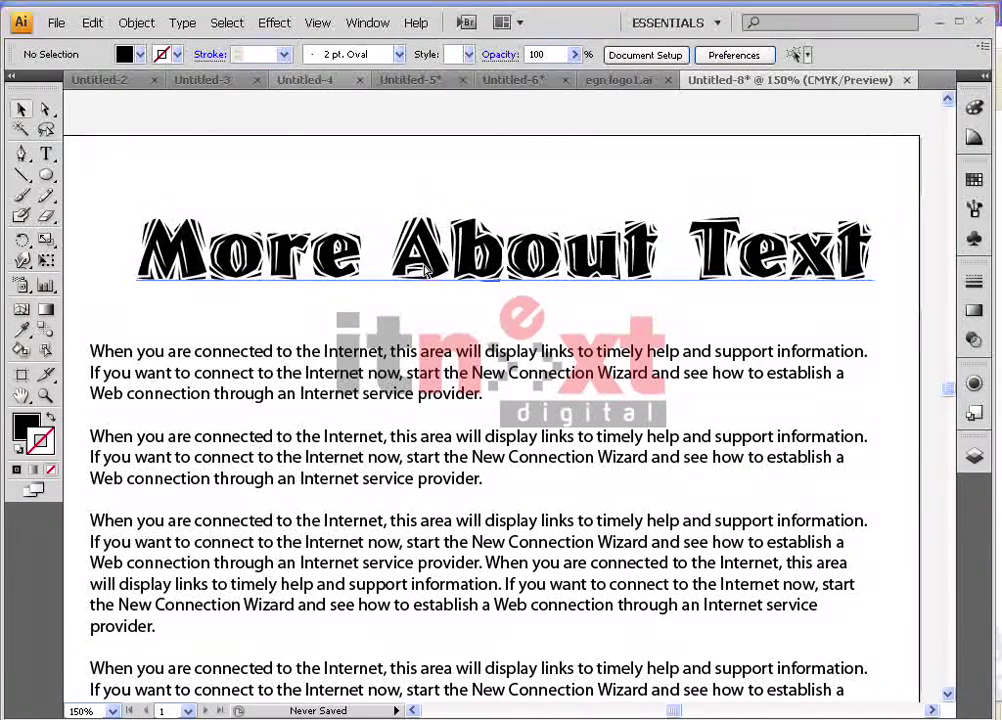
{"action": "key", "text": "ctrl+z"}
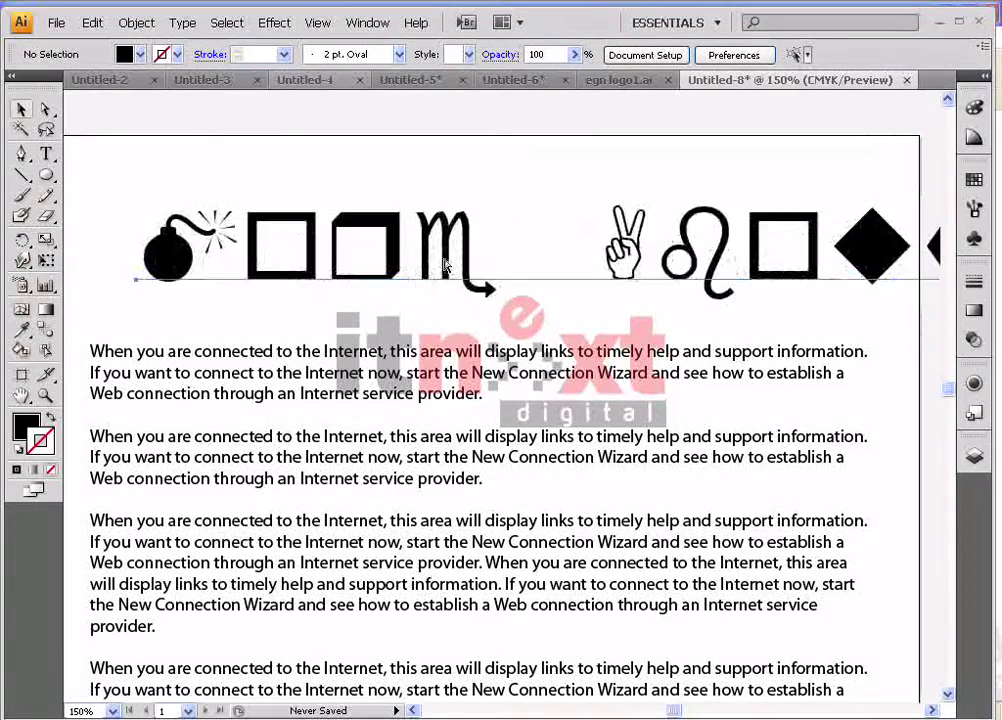
{"action": "key", "text": "ctrl+z"}
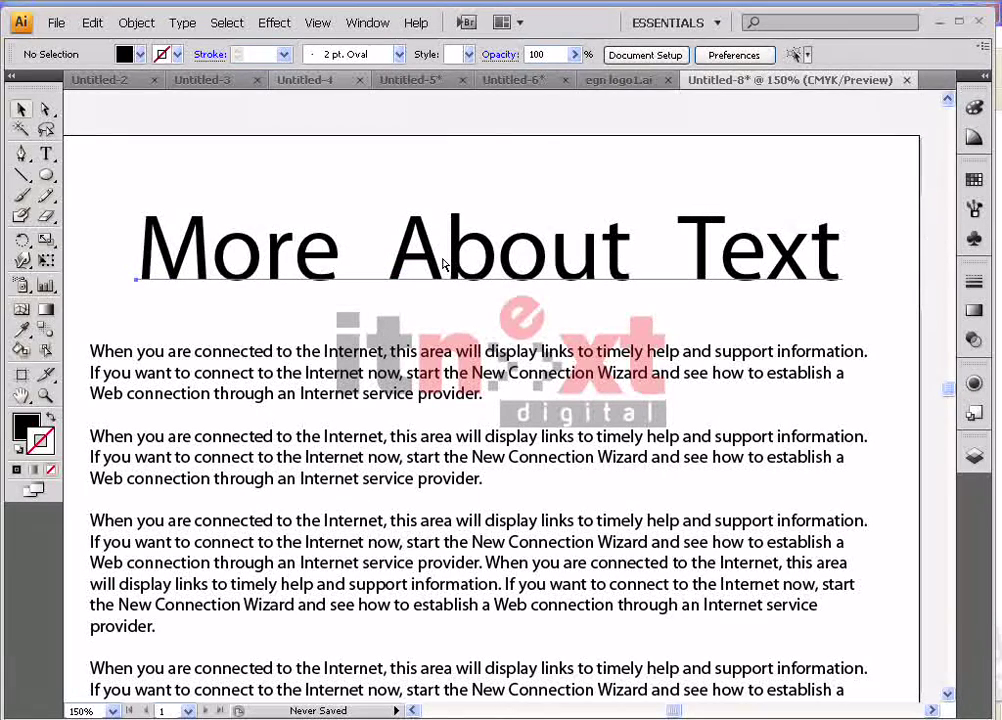
{"action": "key", "text": "ctrl+z"}
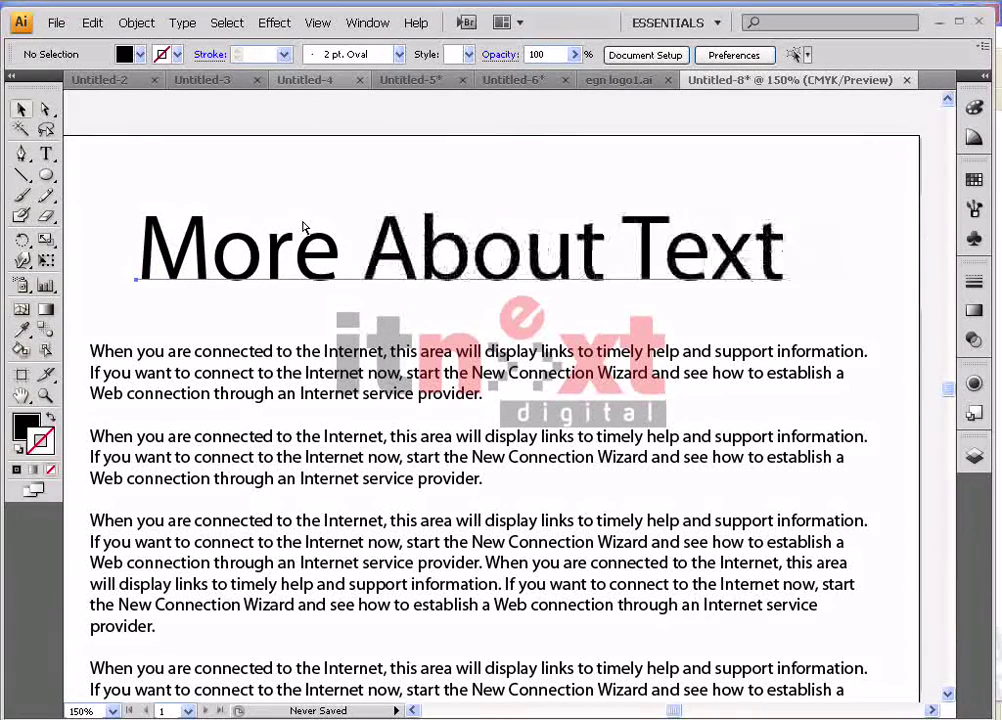
{"action": "key", "text": "ctrl+a"}
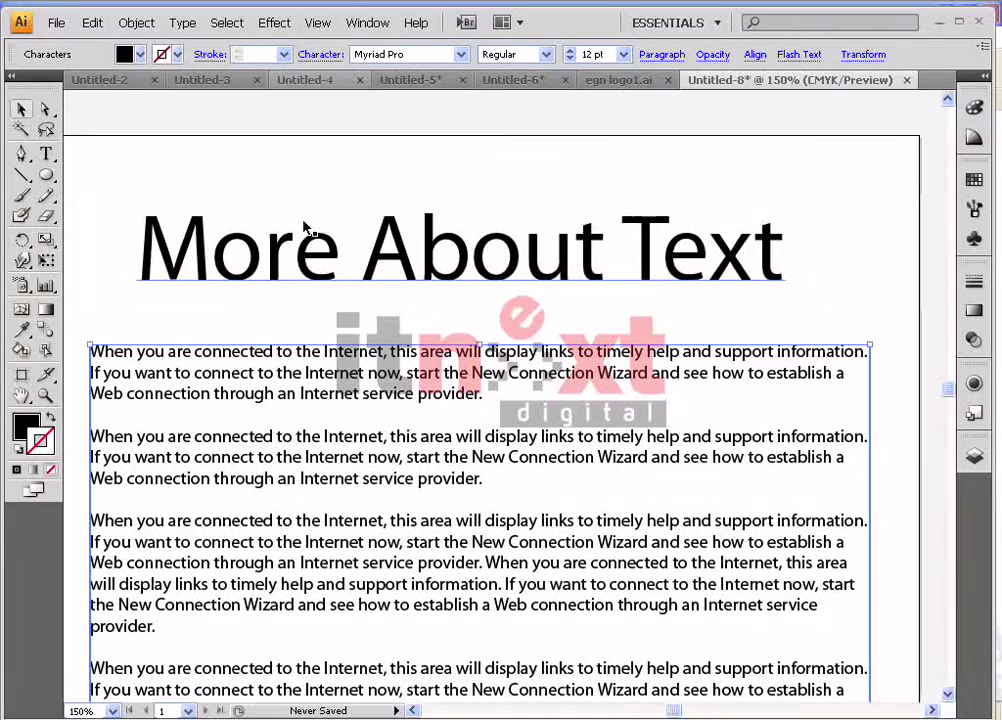
{"action": "left_click", "coordinate": [21, 109]}
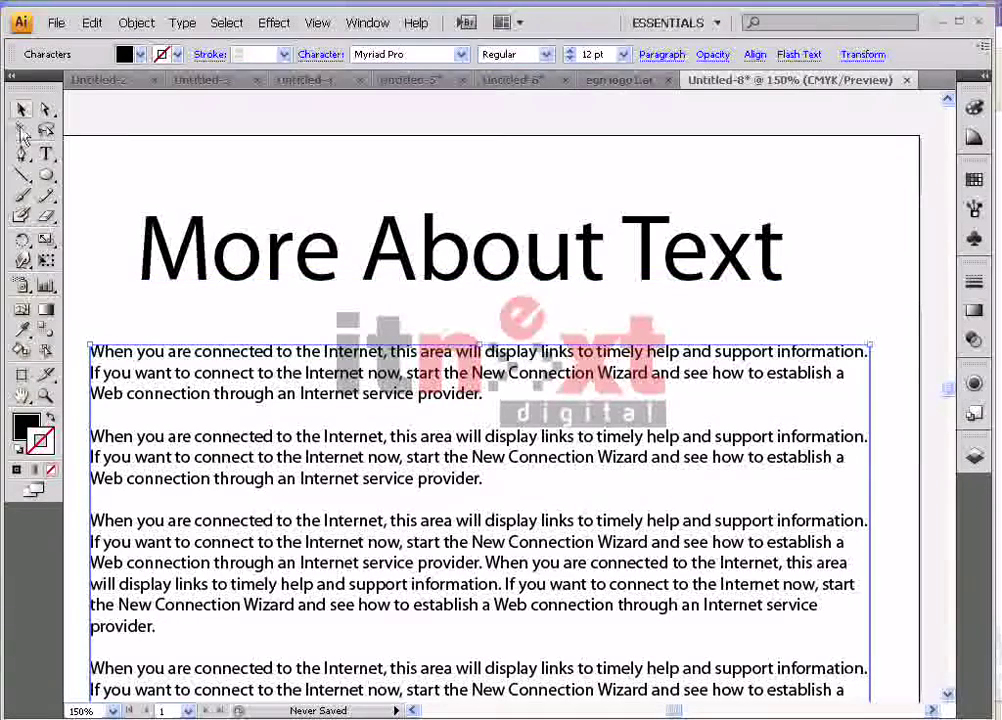
{"action": "left_click", "coordinate": [195, 155]}
{"action": "scroll", "coordinate": [335, 335], "scroll_direction": "up", "scroll_amount": 1}
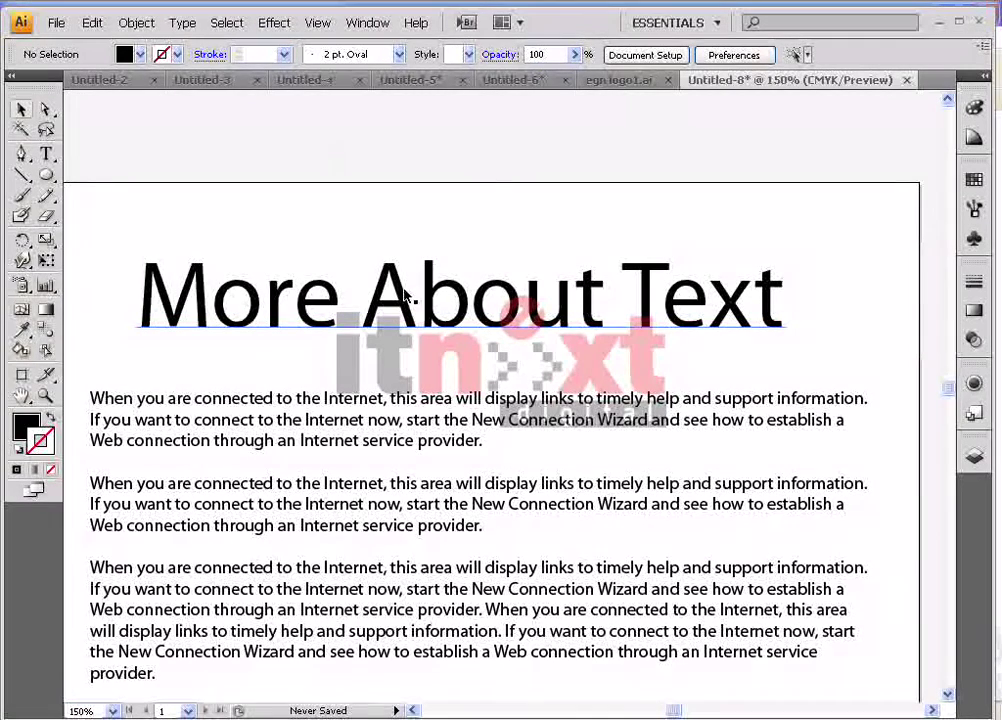
Select the "More About Text" heading and set its font to OCR A Std in the character settings
{"action": "left_click", "coordinate": [323, 290]}
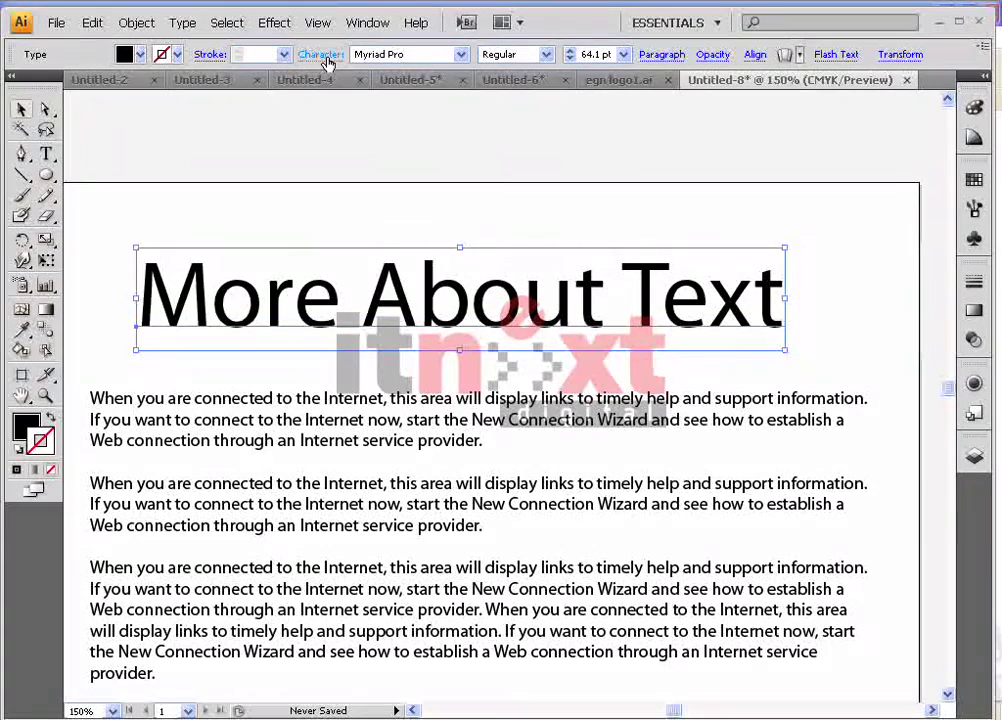
{"action": "scroll", "coordinate": [320, 228], "scroll_direction": "up", "scroll_amount": 3}
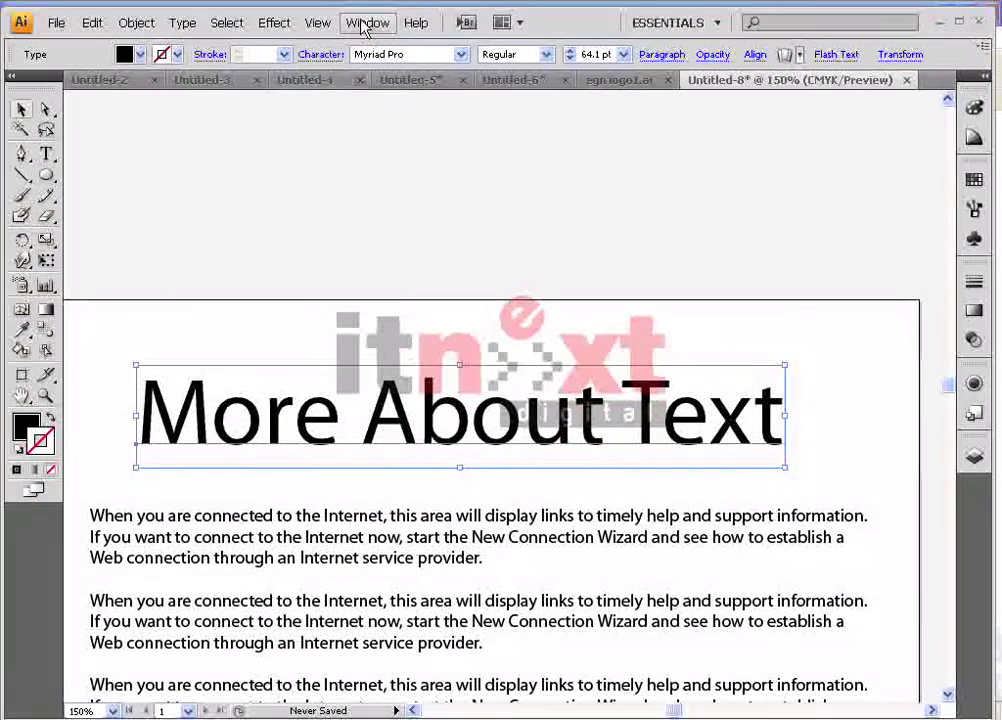
{"action": "left_click", "coordinate": [322, 55]}
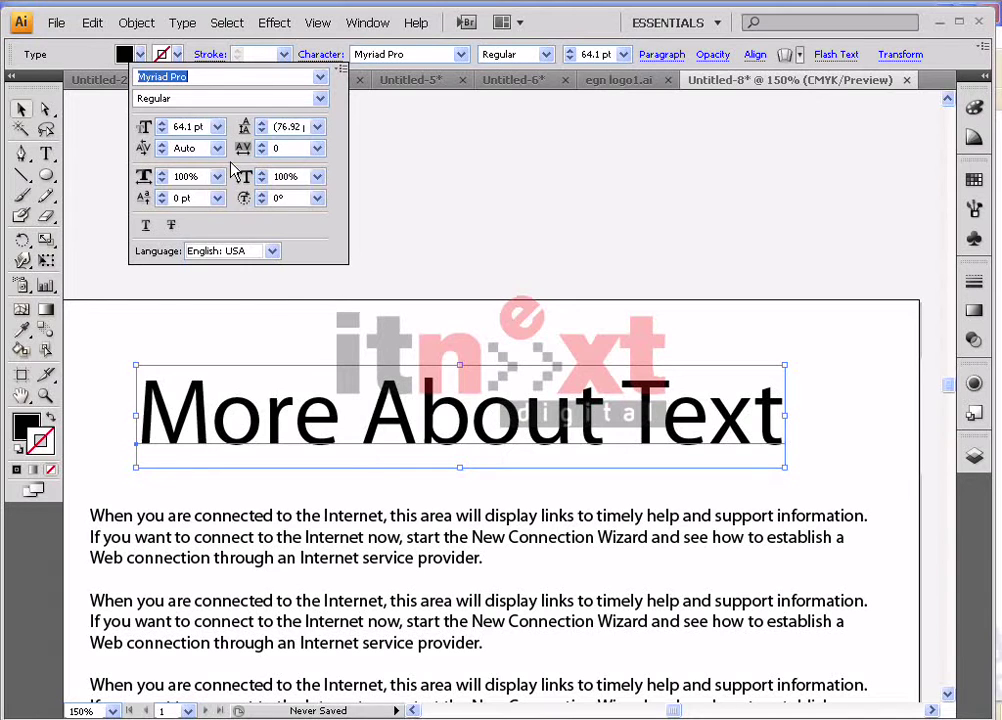
{"action": "left_click", "coordinate": [320, 77]}
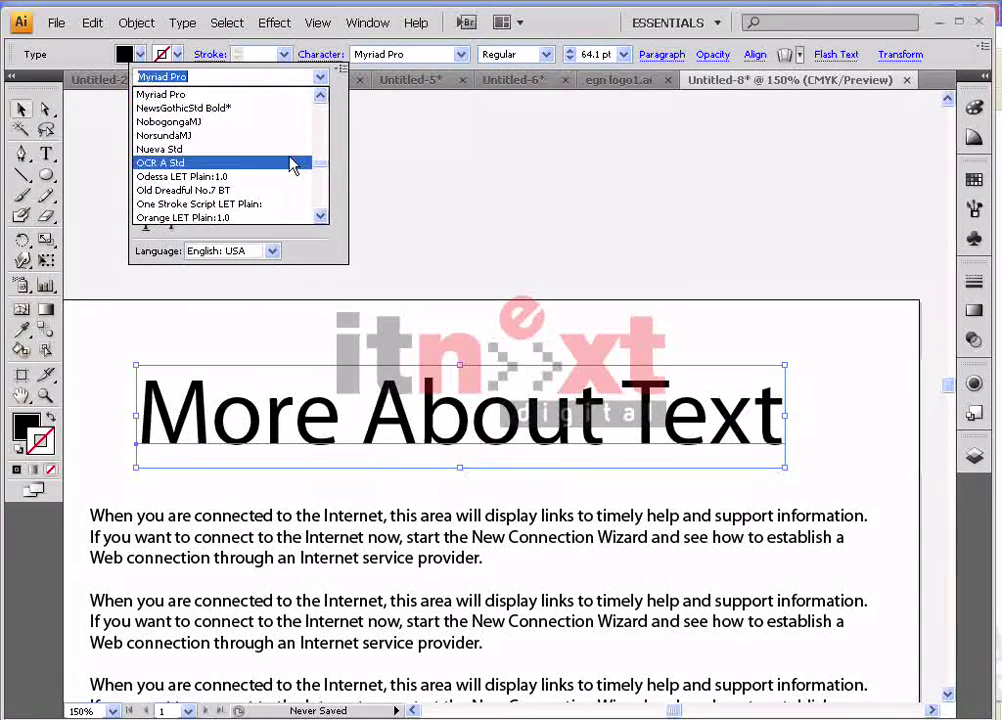
{"action": "left_click", "coordinate": [291, 162]}
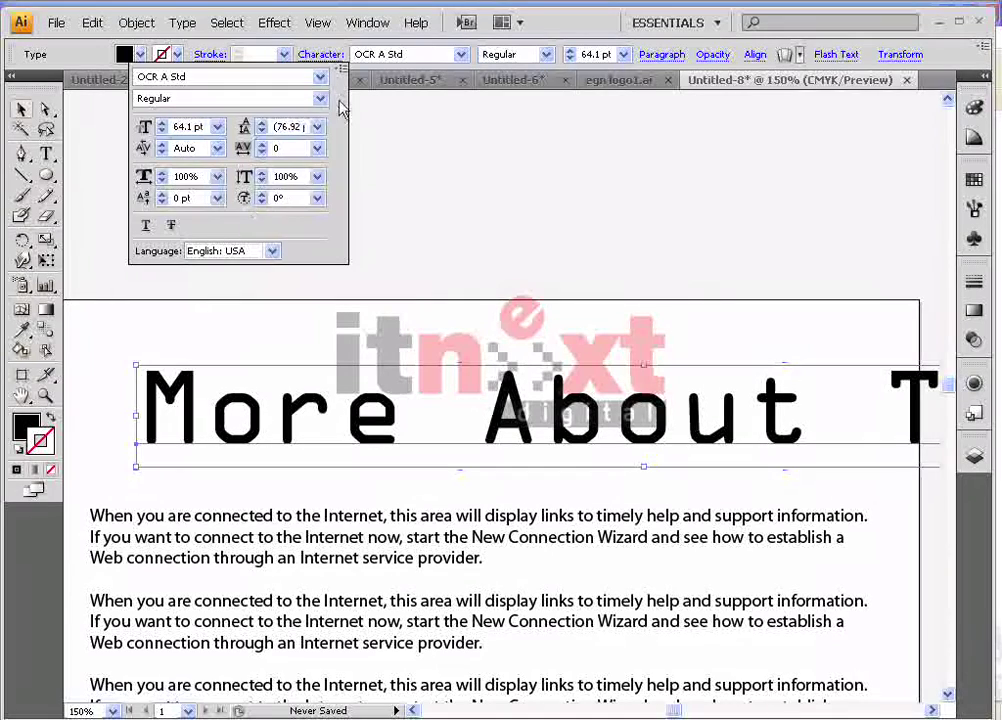
Try Orator Std on the heading and set its font to Prestige Elite Std Bold
{"action": "left_click", "coordinate": [320, 77]}
{"action": "left_click", "coordinate": [236, 163]}
{"action": "left_click", "coordinate": [320, 77]}
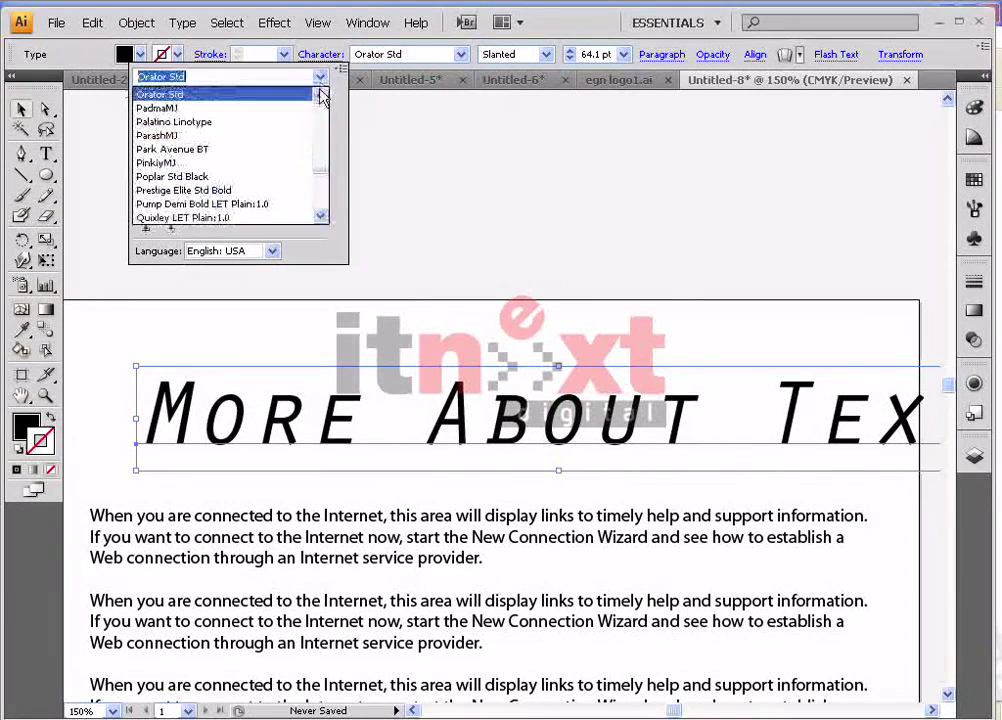
{"action": "left_click", "coordinate": [262, 188]}
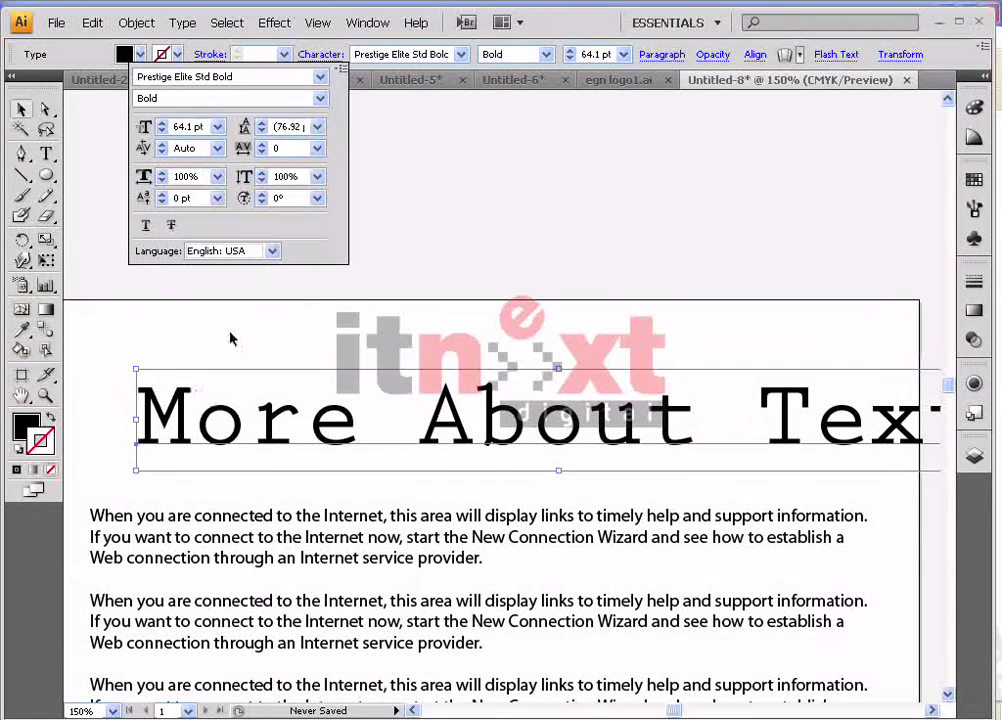
{"action": "left_click", "coordinate": [550, 18]}
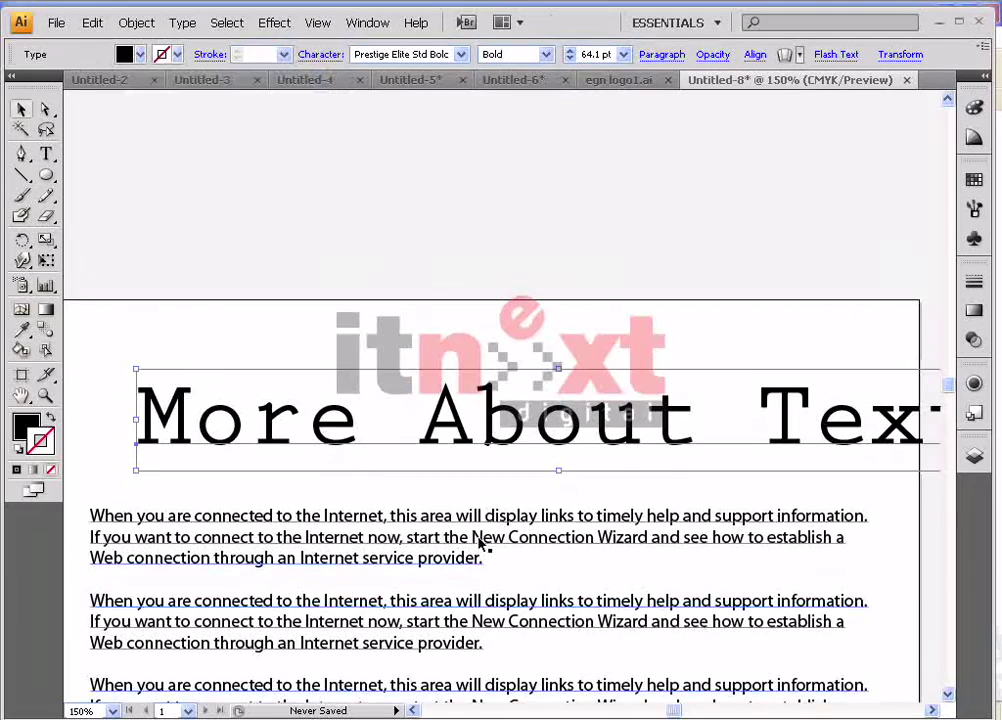
Move the heading left until its first letter lines up with the left edge of the body paragraphs
{"action": "scroll", "coordinate": [481, 537], "scroll_direction": "down", "scroll_amount": 5}
{"action": "scroll", "coordinate": [320, 360], "scroll_direction": "up", "scroll_amount": 2}
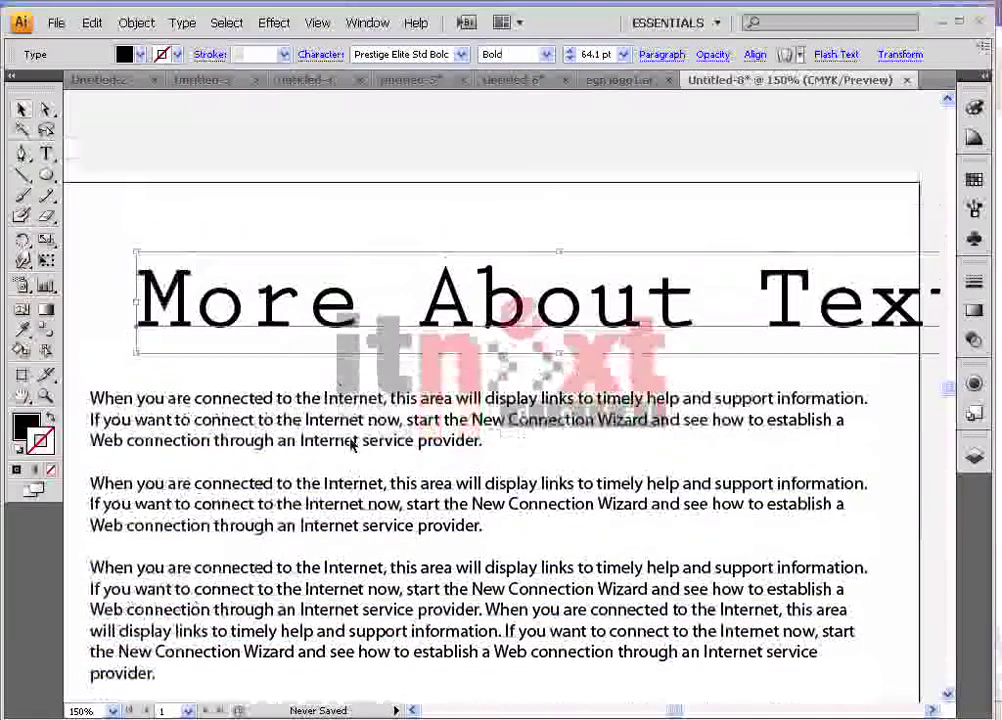
{"action": "left_click_drag", "start_coordinate": [276, 327], "coordinate": [222, 327]}
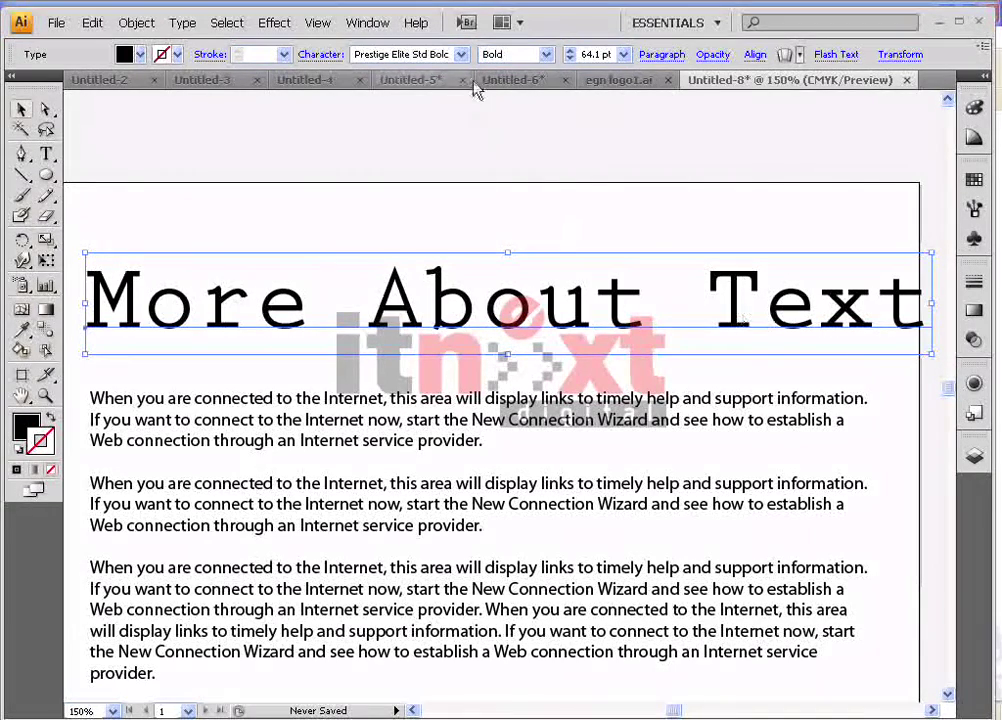
Apply the Bold font style to the heading
{"action": "left_click", "coordinate": [546, 54]}
{"action": "left_click", "coordinate": [524, 72]}
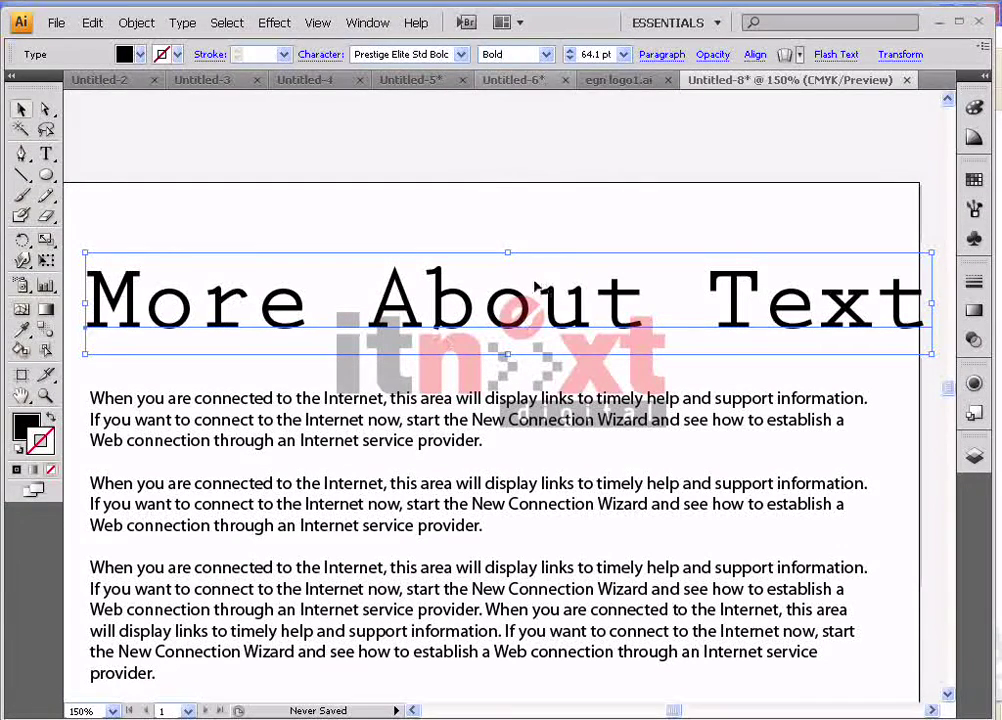
{"action": "left_click", "coordinate": [546, 54]}
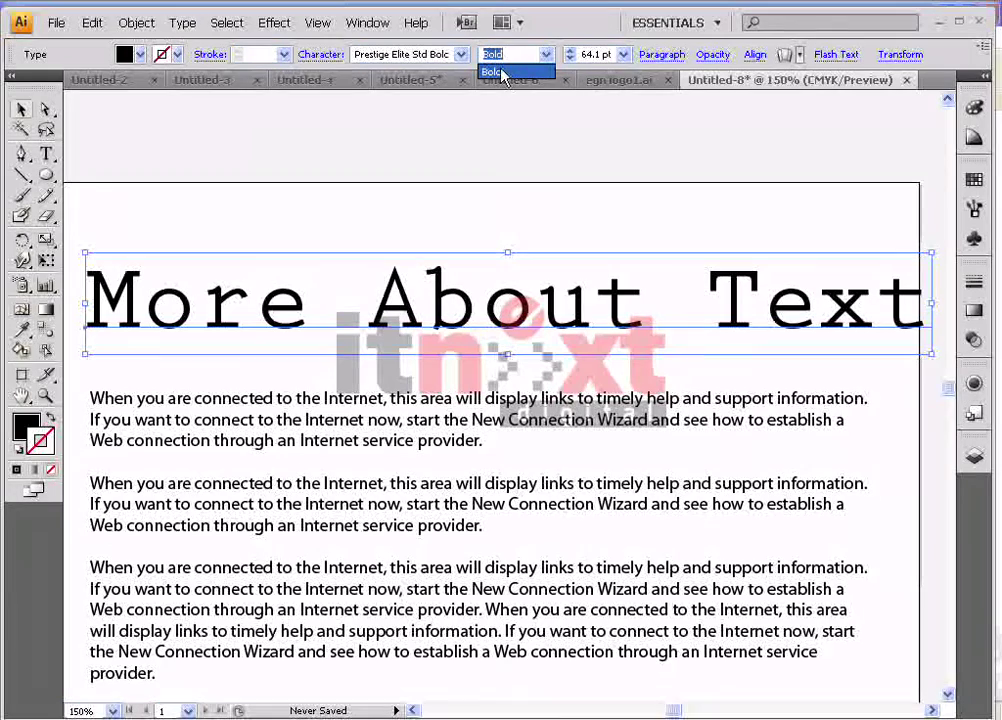
{"action": "left_click", "coordinate": [503, 72]}
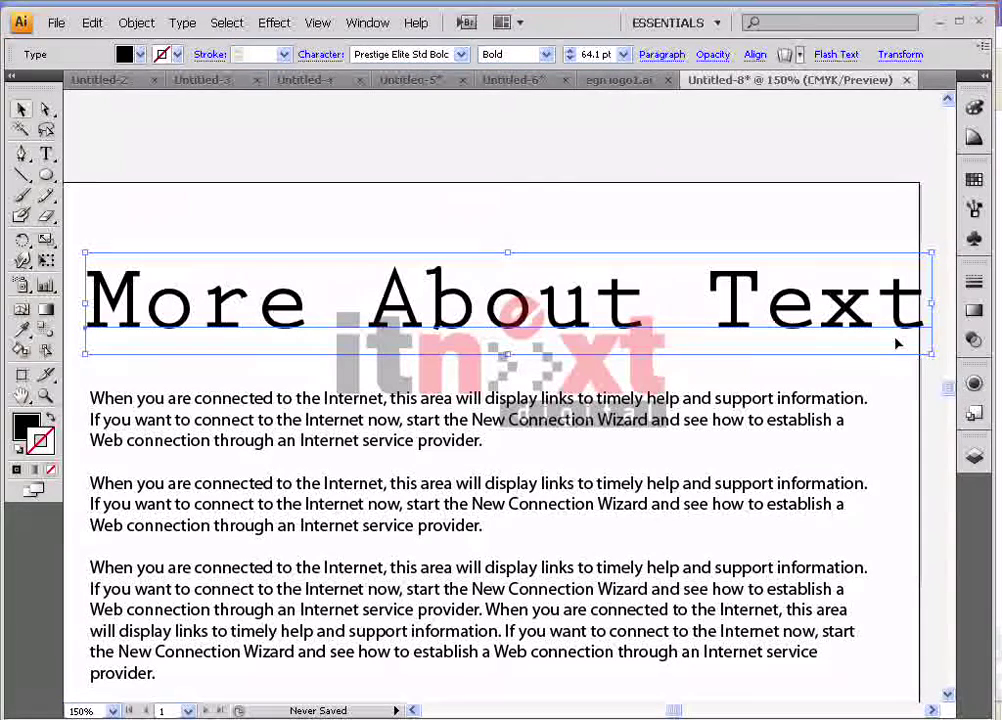
Try a 48 pt font size on the heading and set the size to 60 pt
{"action": "left_click", "coordinate": [625, 56]}
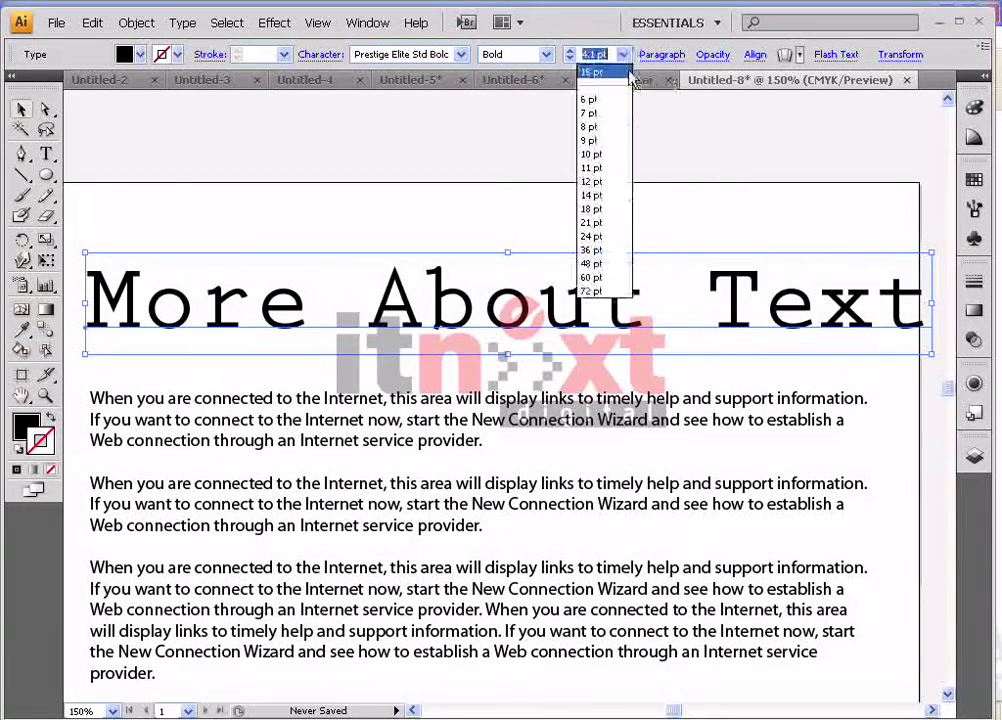
{"action": "left_click", "coordinate": [597, 264]}
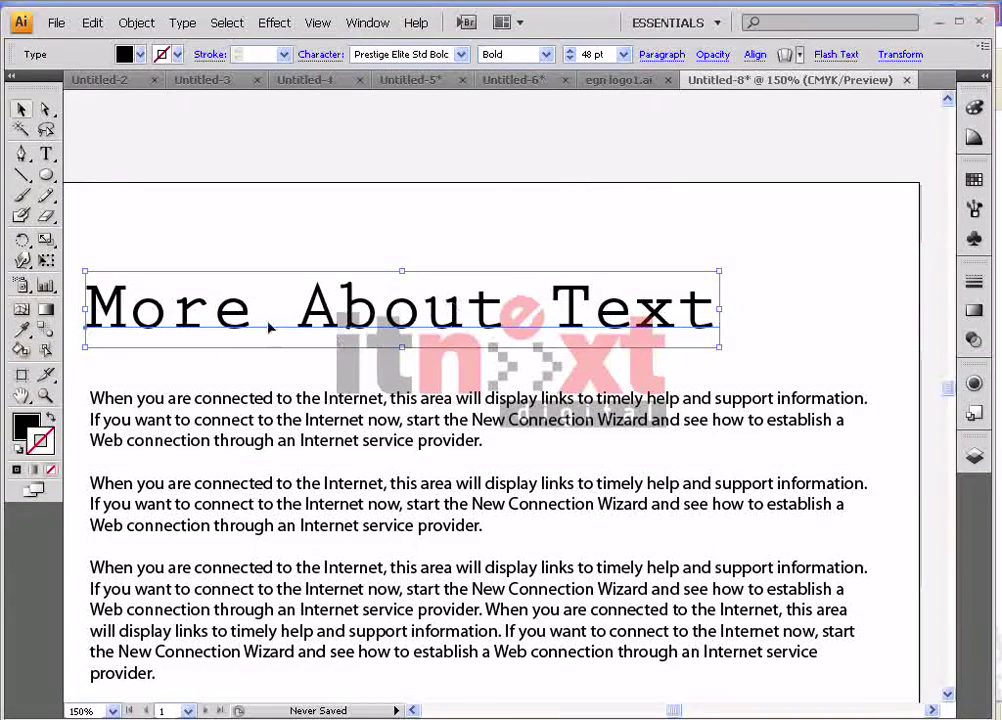
{"action": "left_click", "coordinate": [625, 55]}
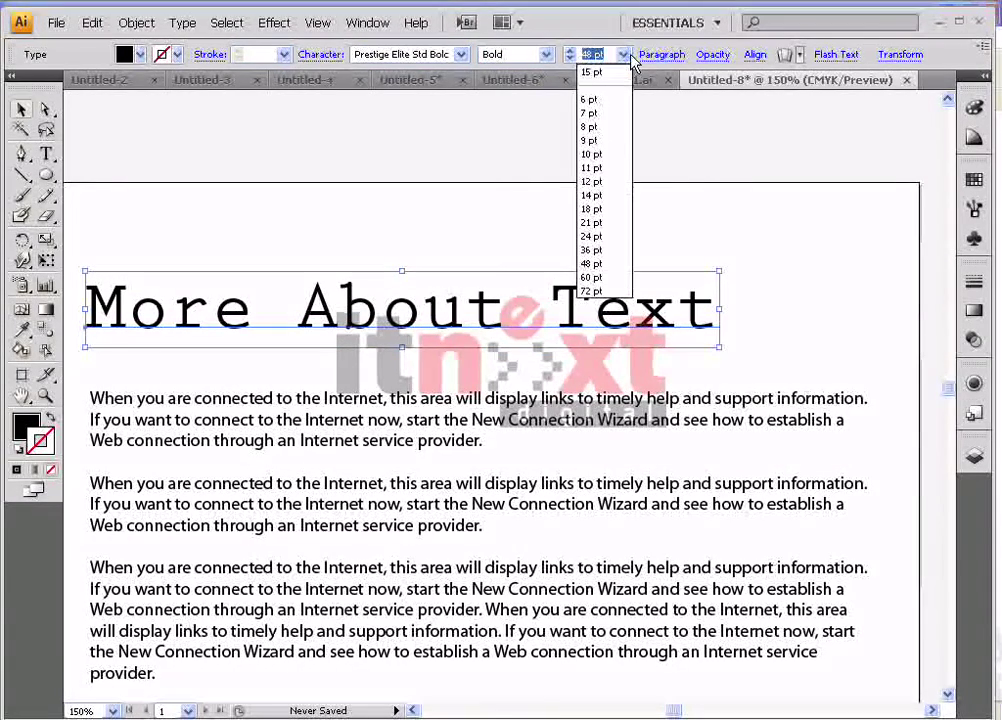
{"action": "left_click", "coordinate": [624, 277]}
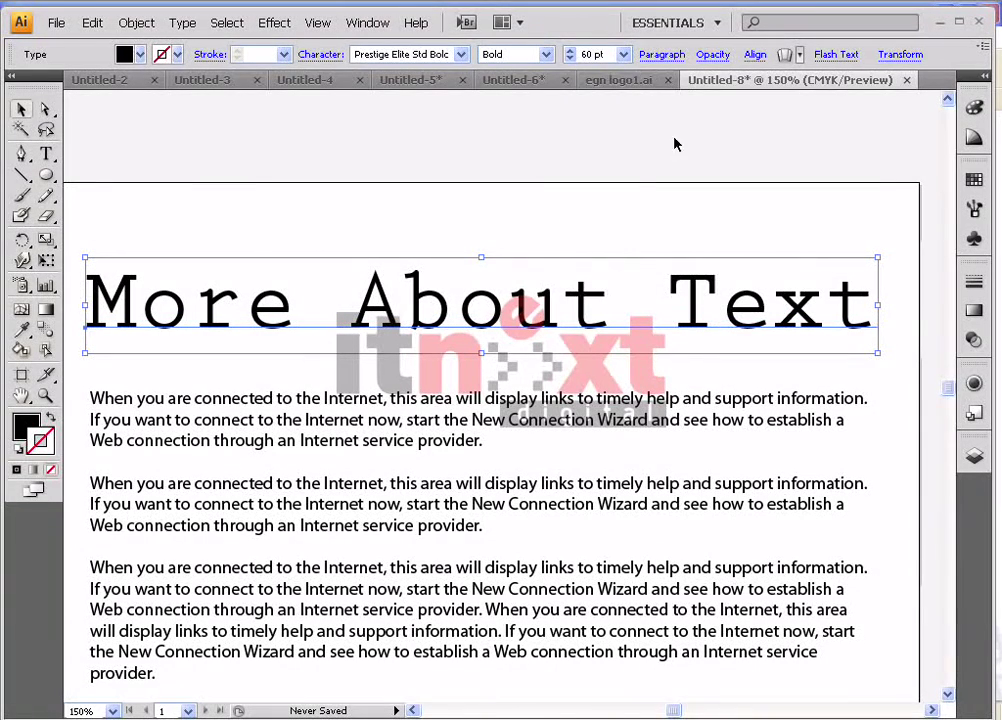
Set the heading's font size to 56 pt
{"action": "left_click", "coordinate": [624, 55]}
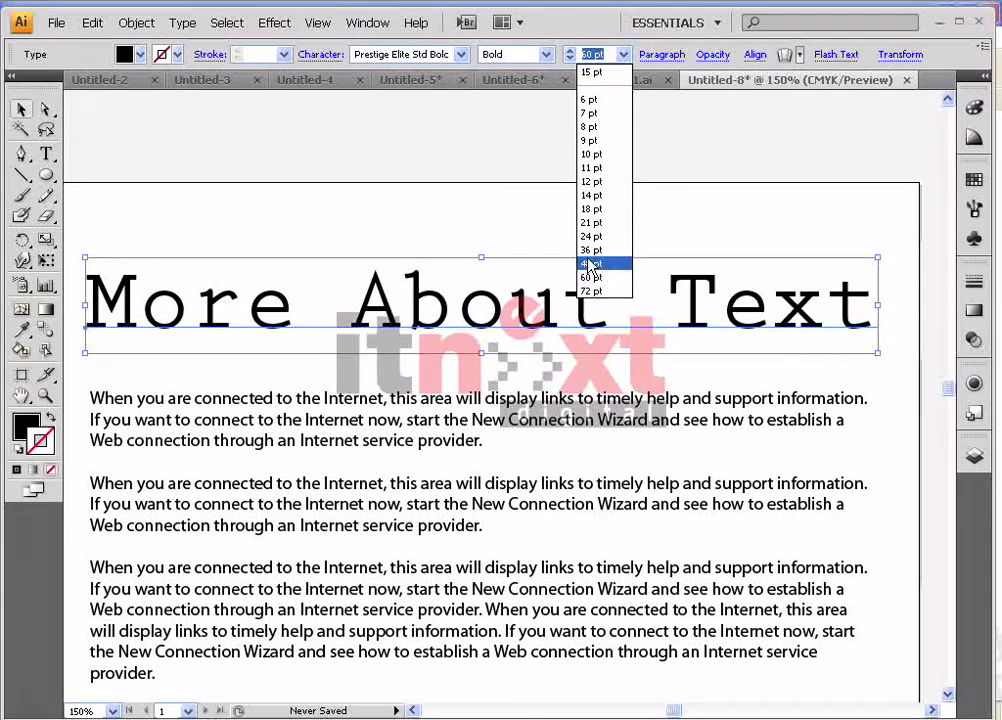
{"action": "left_click", "coordinate": [605, 53]}
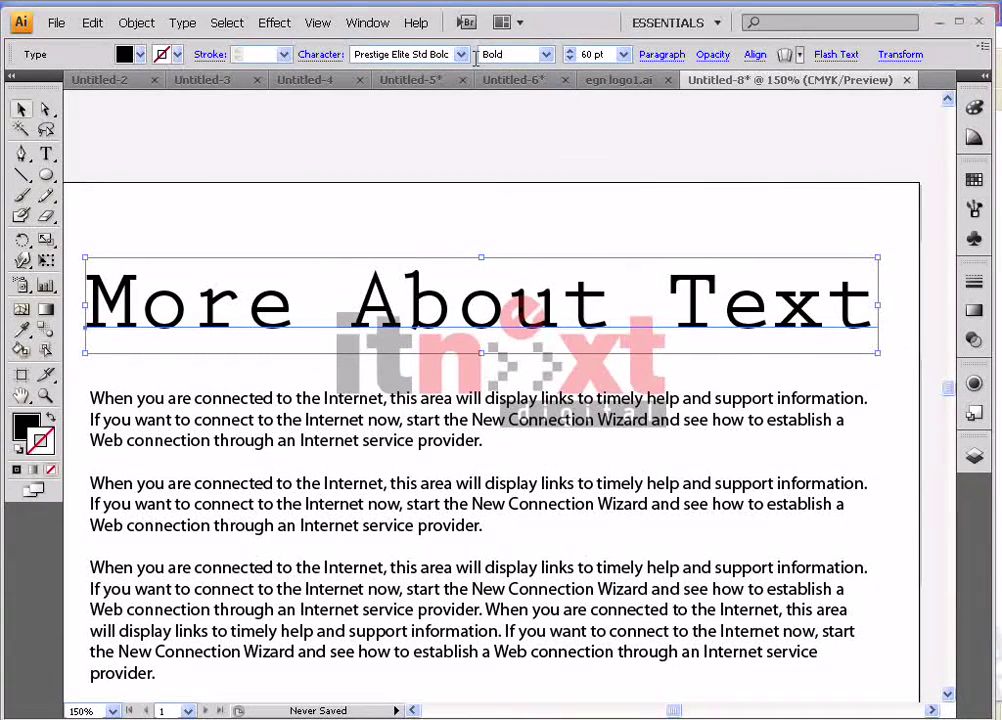
{"action": "left_click", "coordinate": [576, 55]}
{"action": "type", "text": "56"}
{"action": "key", "text": "Return"}
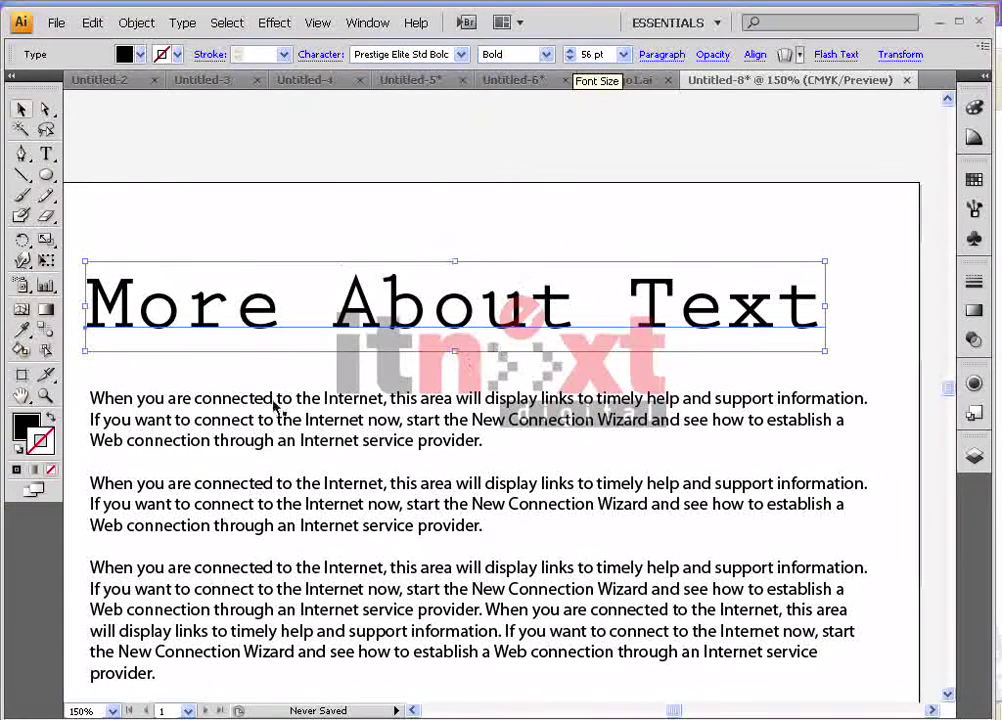
Move the heading up and slightly to the right, leaving a larger gap above the body paragraphs
{"action": "left_click_drag", "start_coordinate": [401, 327], "coordinate": [450, 270]}
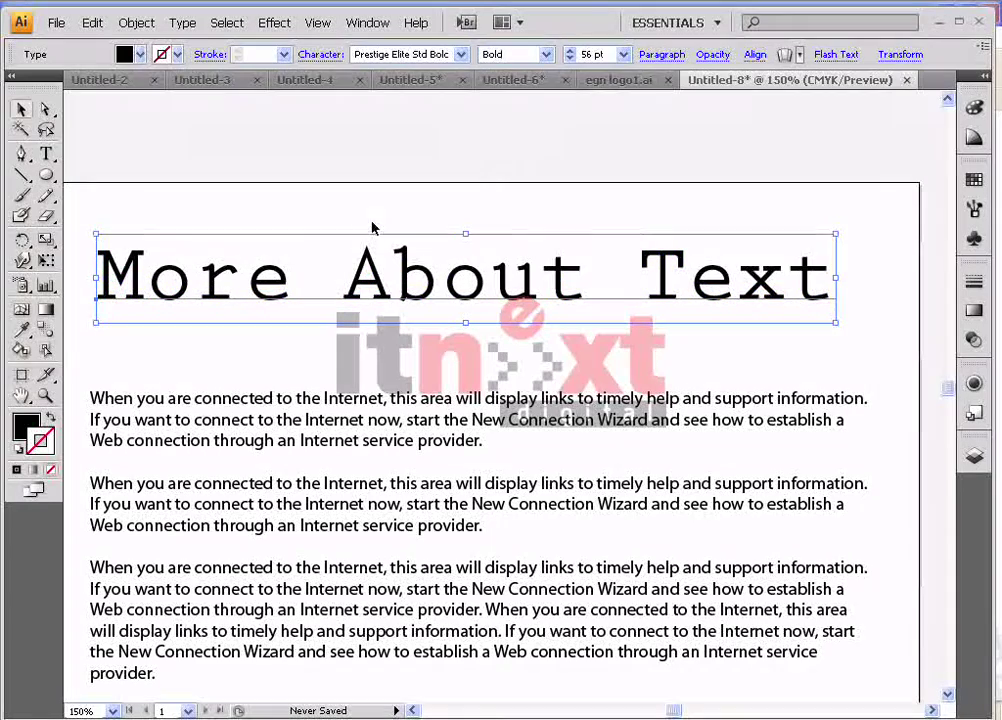
{"action": "left_click", "coordinate": [622, 56]}
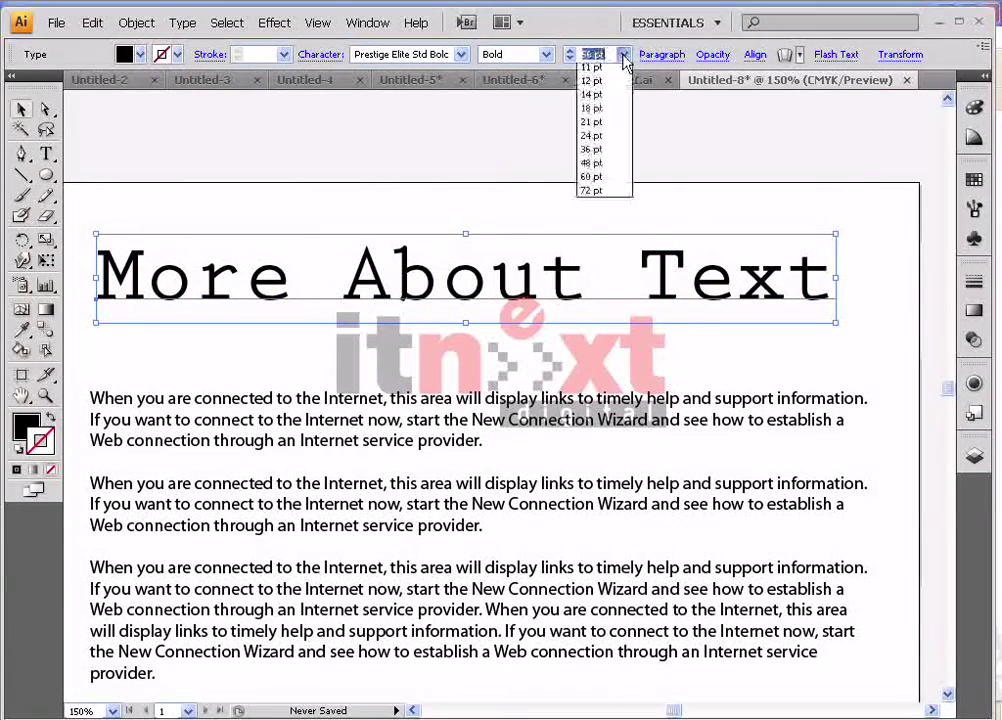
{"action": "left_click", "coordinate": [622, 55]}
{"action": "left_click", "coordinate": [622, 55]}
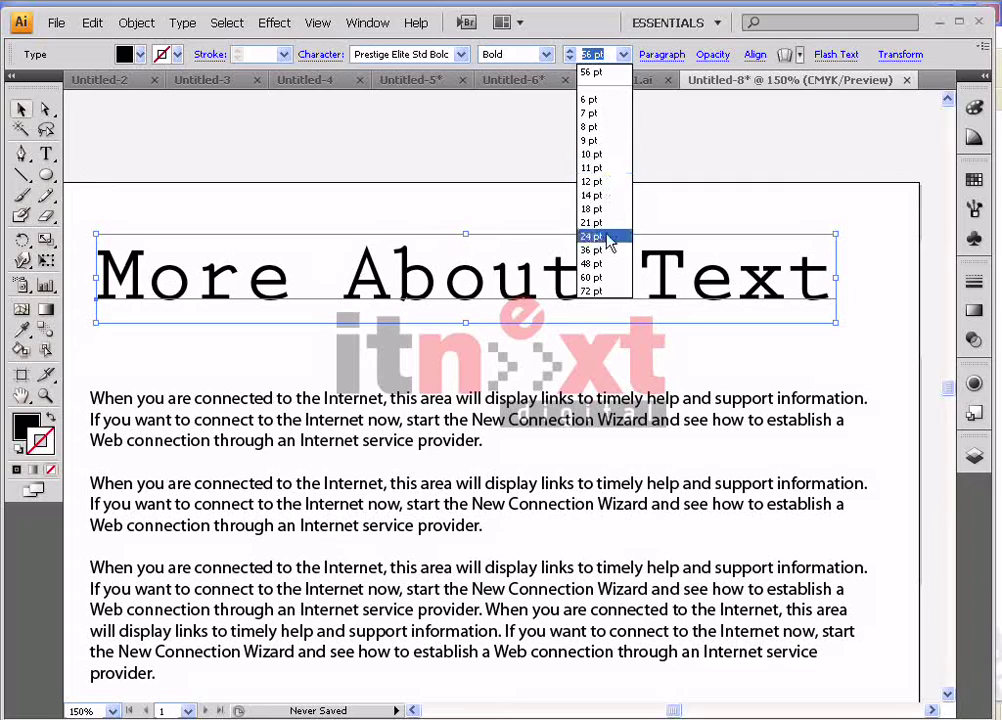
{"action": "left_click", "coordinate": [609, 38]}
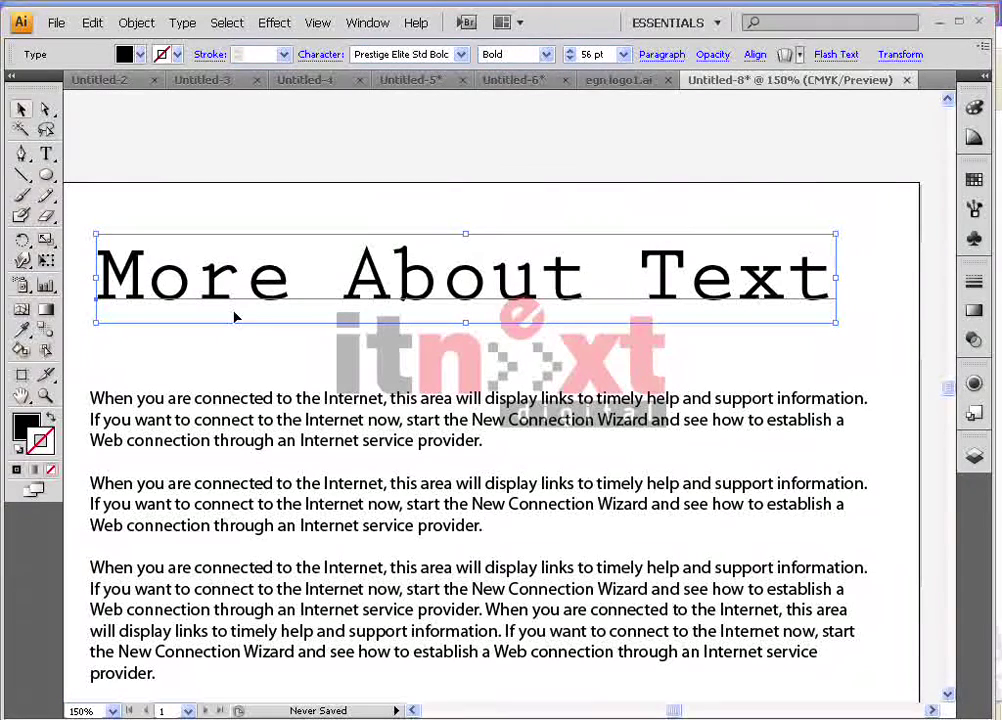
{"action": "left_click_drag", "start_coordinate": [230, 296], "coordinate": [236, 297]}
{"action": "left_click", "coordinate": [322, 101]}
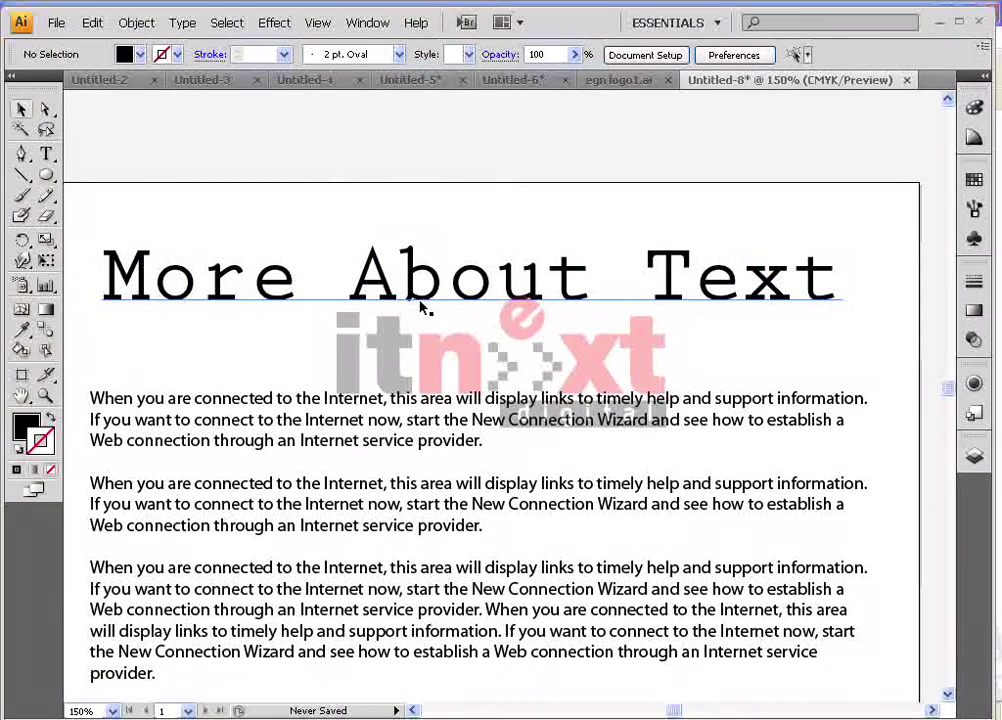
{"action": "double_click", "coordinate": [150, 284]}
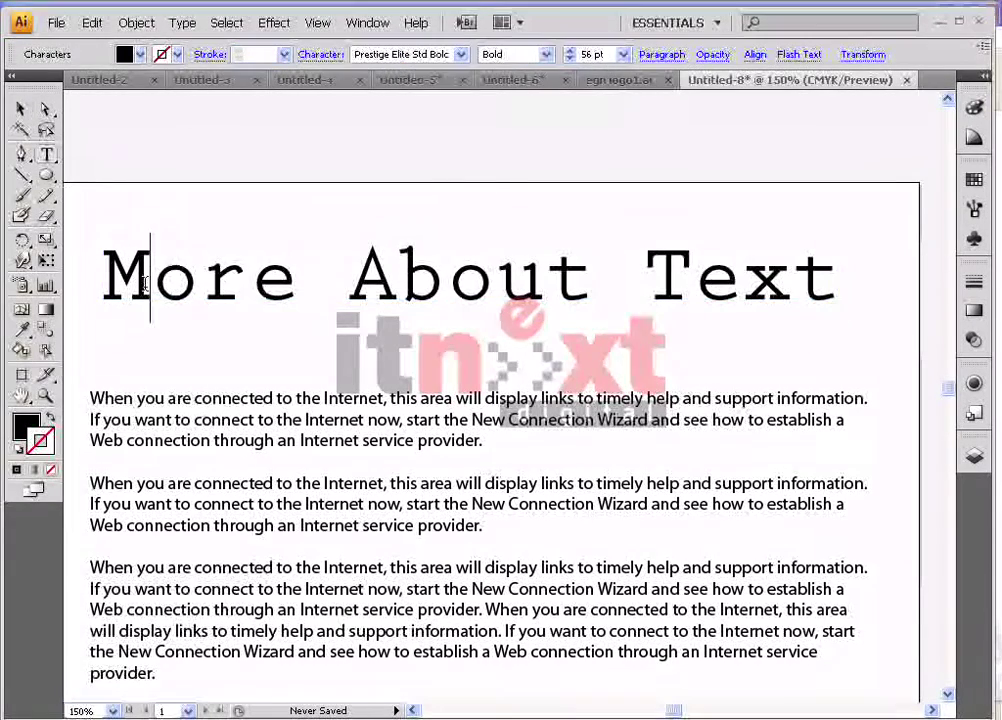
{"action": "left_click_drag", "start_coordinate": [103, 284], "coordinate": [834, 281]}
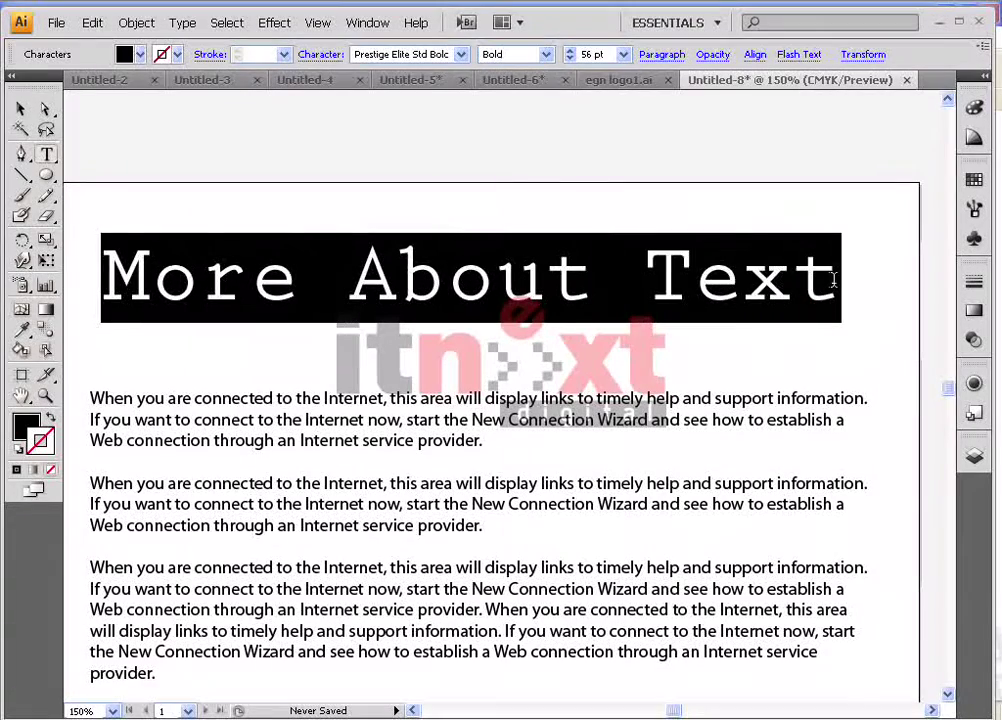
{"action": "left_click", "coordinate": [20, 108]}
Try a tracking of -18 on the word More in the heading
{"action": "scroll", "coordinate": [140, 372], "scroll_direction": "up", "scroll_amount": 2}
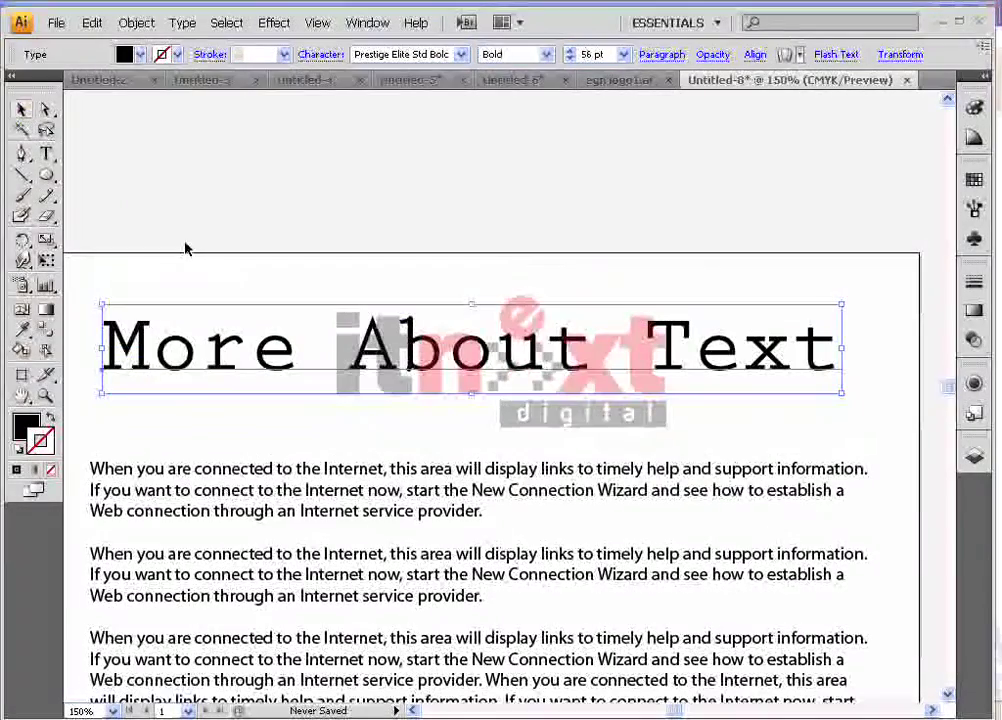
{"action": "double_click", "coordinate": [168, 355]}
{"action": "left_click_drag", "start_coordinate": [103, 348], "coordinate": [291, 348]}
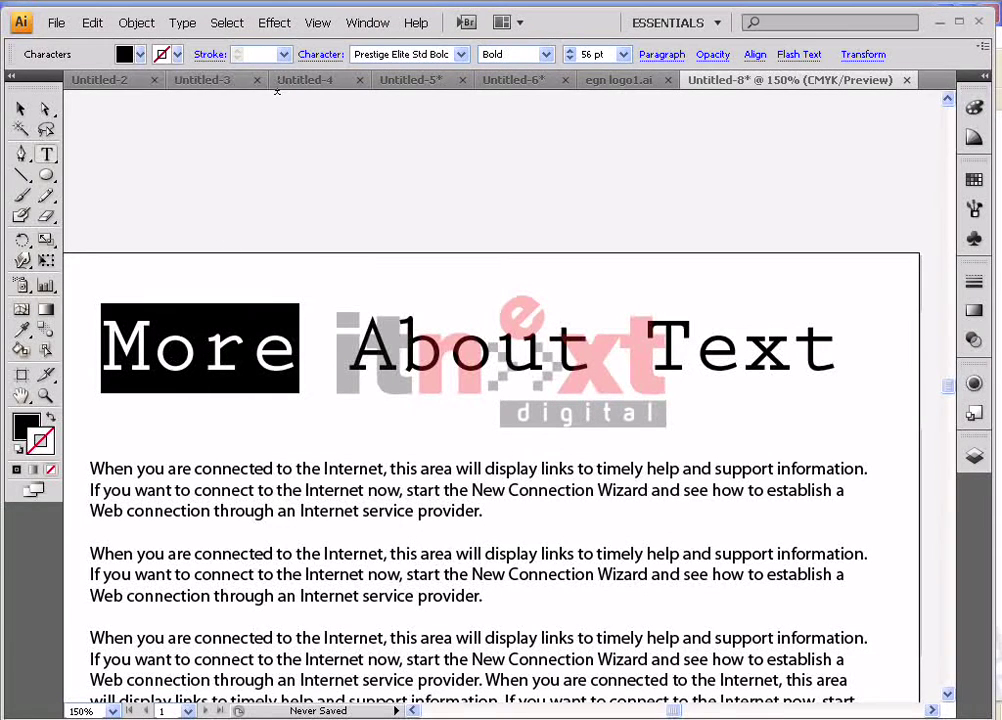
{"action": "left_click", "coordinate": [321, 58]}
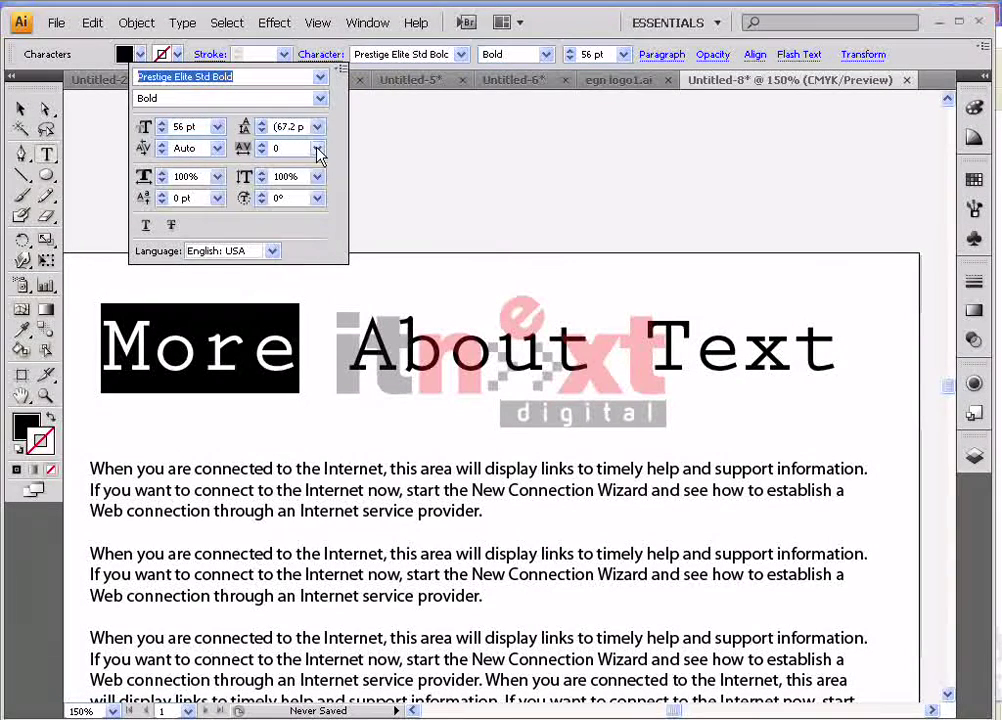
{"action": "left_click", "coordinate": [261, 153]}
{"action": "left_click", "coordinate": [261, 153]}
{"action": "left_click", "coordinate": [261, 153]}
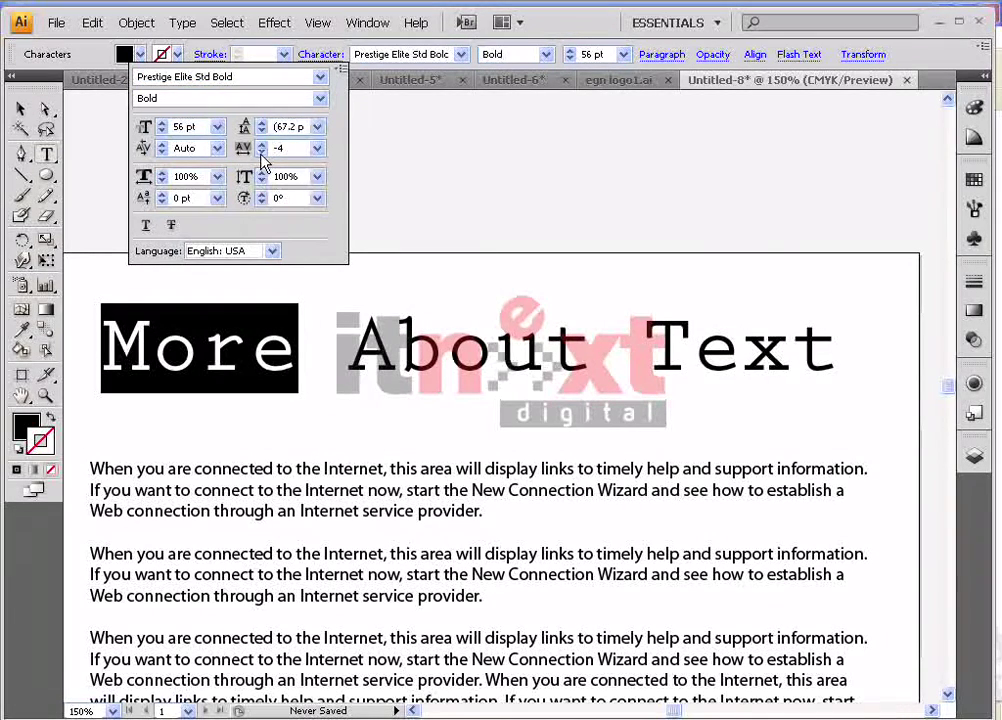
{"action": "left_click", "coordinate": [261, 153]}
{"action": "left_click", "coordinate": [261, 153]}
{"action": "left_click", "coordinate": [261, 153]}
{"action": "left_click", "coordinate": [261, 153]}
{"action": "left_click", "coordinate": [261, 153]}
{"action": "left_click", "coordinate": [261, 153]}
{"action": "left_click", "coordinate": [261, 153]}
{"action": "left_click", "coordinate": [261, 153]}
{"action": "left_click", "coordinate": [261, 153]}
{"action": "left_click", "coordinate": [261, 153]}
{"action": "left_click", "coordinate": [261, 153]}
{"action": "left_click", "coordinate": [261, 153]}
{"action": "left_click", "coordinate": [261, 153]}
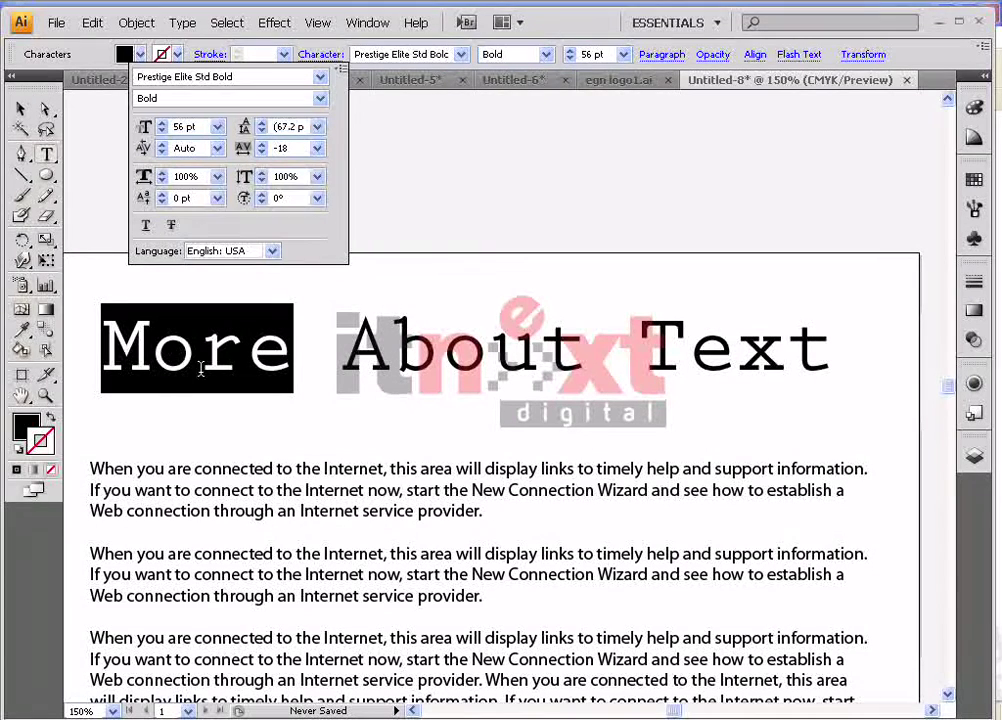
Try a tighter tracking of -100 on the word More
{"action": "left_click", "coordinate": [283, 150]}
{"action": "type", "text": "-100"}
{"action": "key", "text": "Return"}
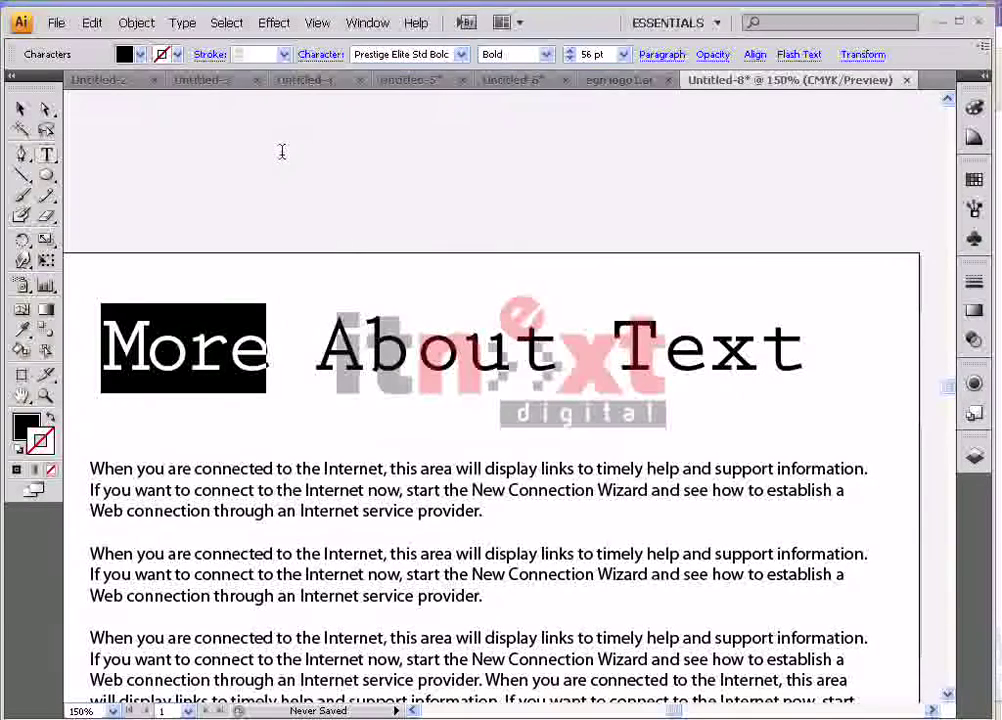
{"action": "left_click", "coordinate": [226, 346]}
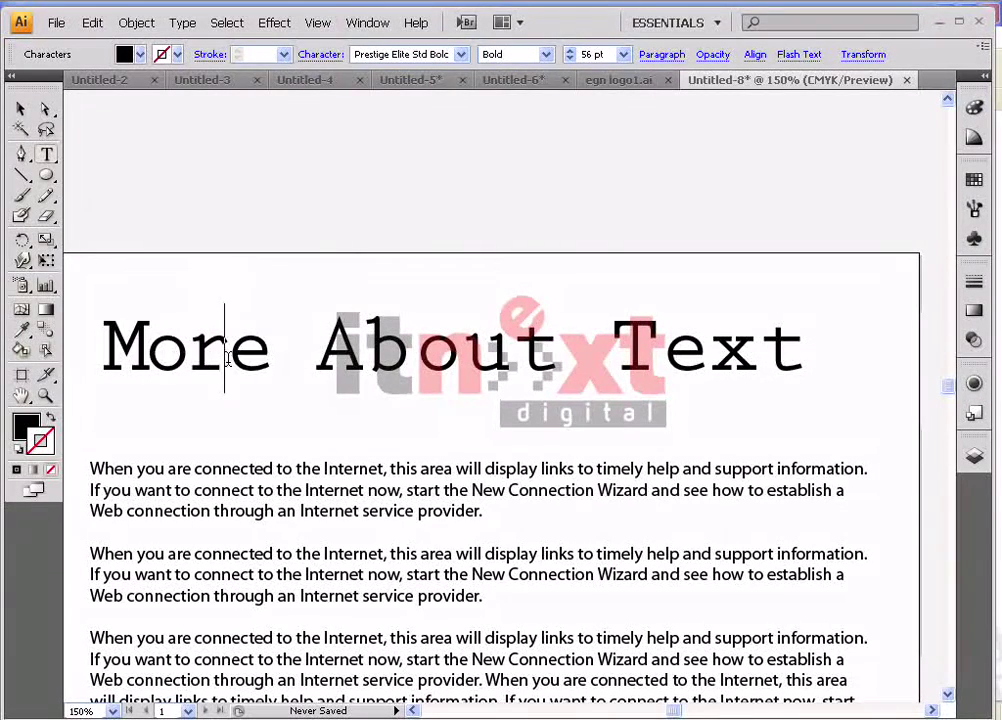
Set the tracking of the heading's word More to -250 so its letters overlap, and deselect the heading
{"action": "left_click_drag", "start_coordinate": [116, 353], "coordinate": [267, 352]}
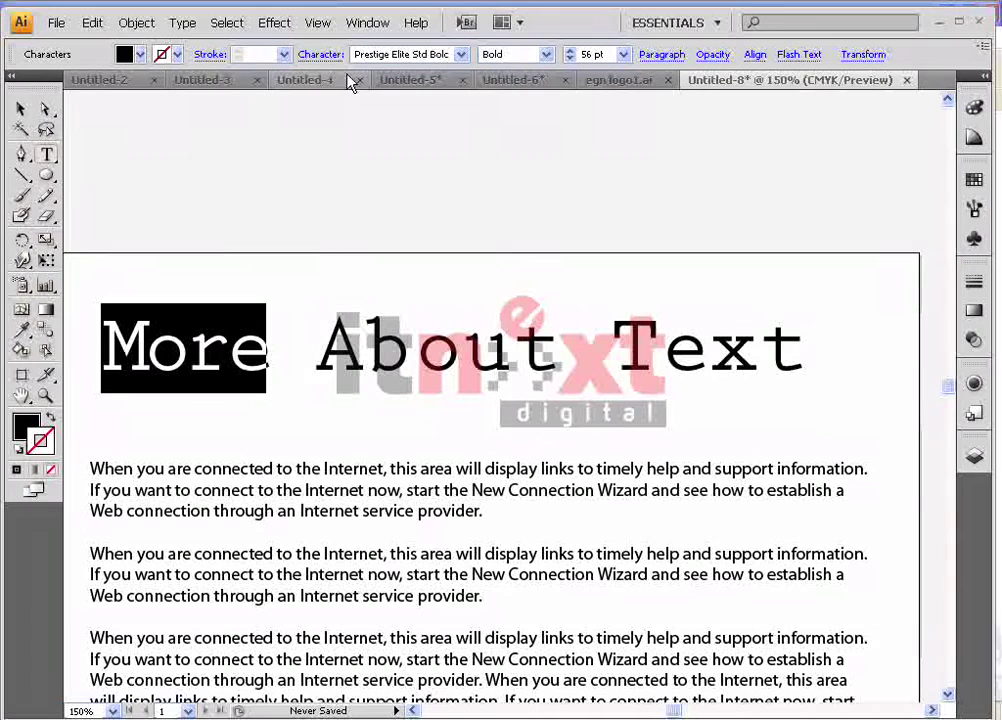
{"action": "left_click", "coordinate": [320, 55]}
{"action": "left_click", "coordinate": [287, 148]}
{"action": "type", "text": "-"}
{"action": "key", "text": "Return"}
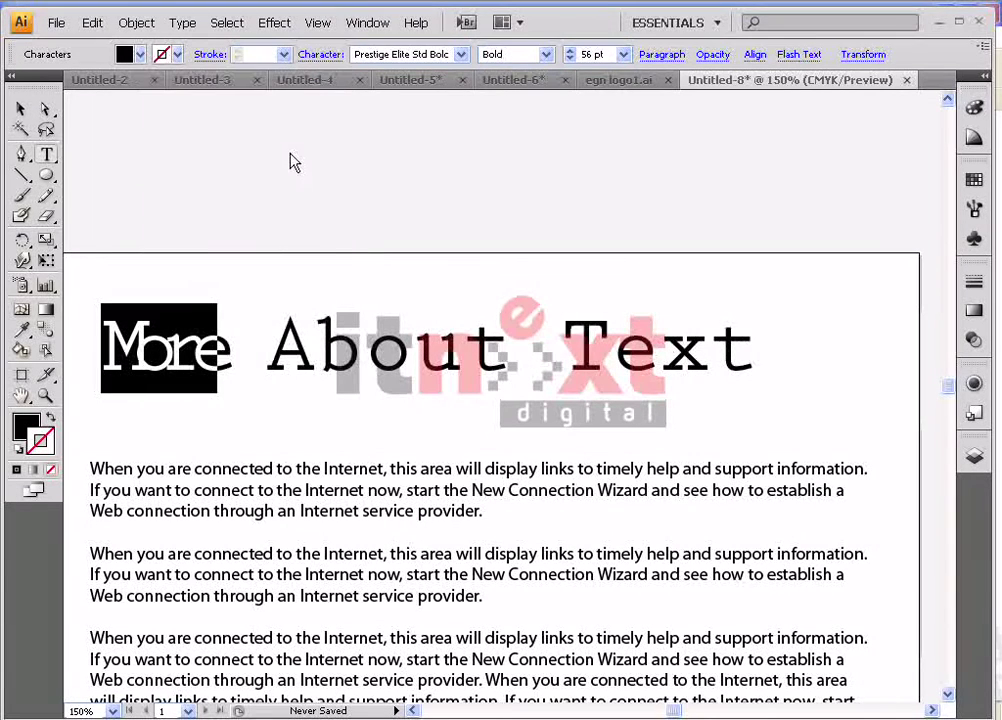
{"action": "left_click", "coordinate": [196, 372]}
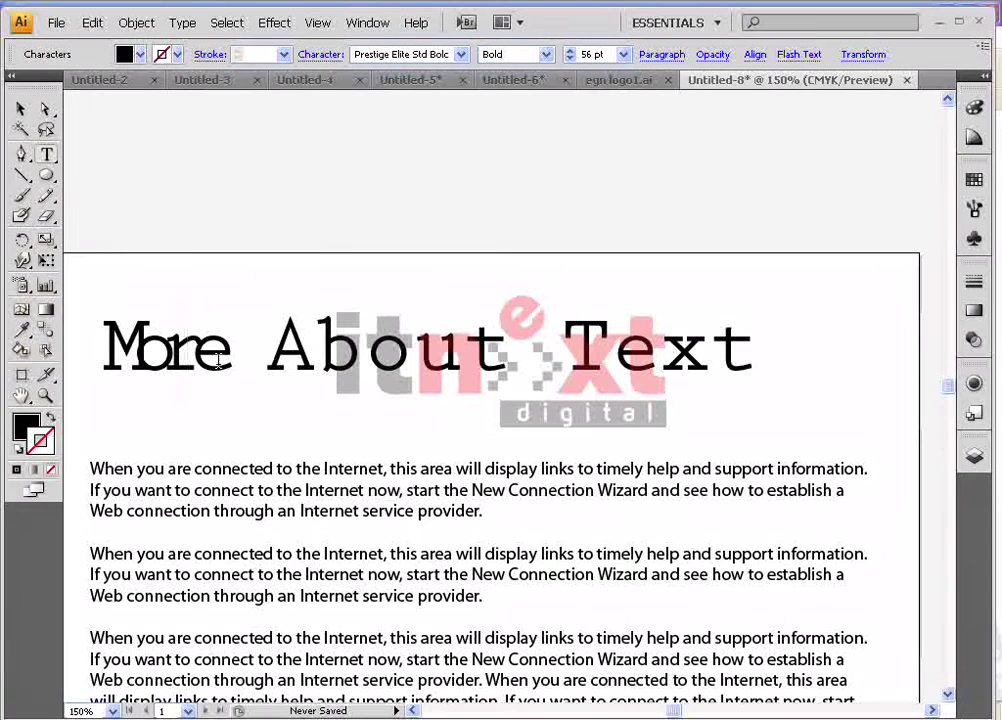
{"action": "left_click", "coordinate": [22, 107]}
{"action": "left_click", "coordinate": [174, 265]}
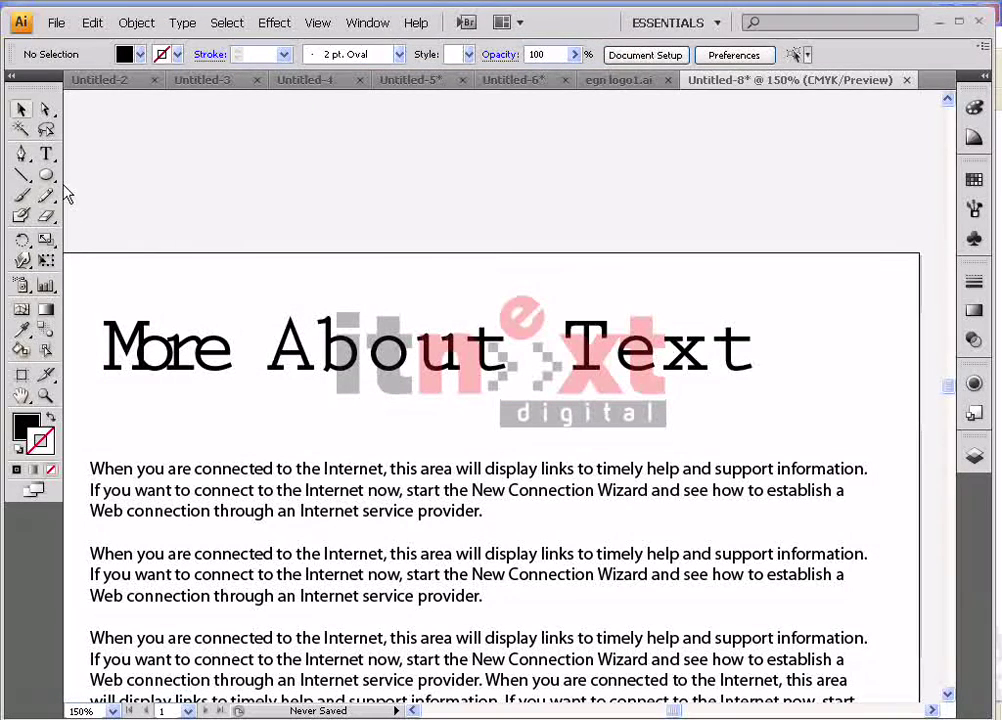
Add the point text egn above the page and move it slightly to the right
{"action": "left_click", "coordinate": [46, 153]}
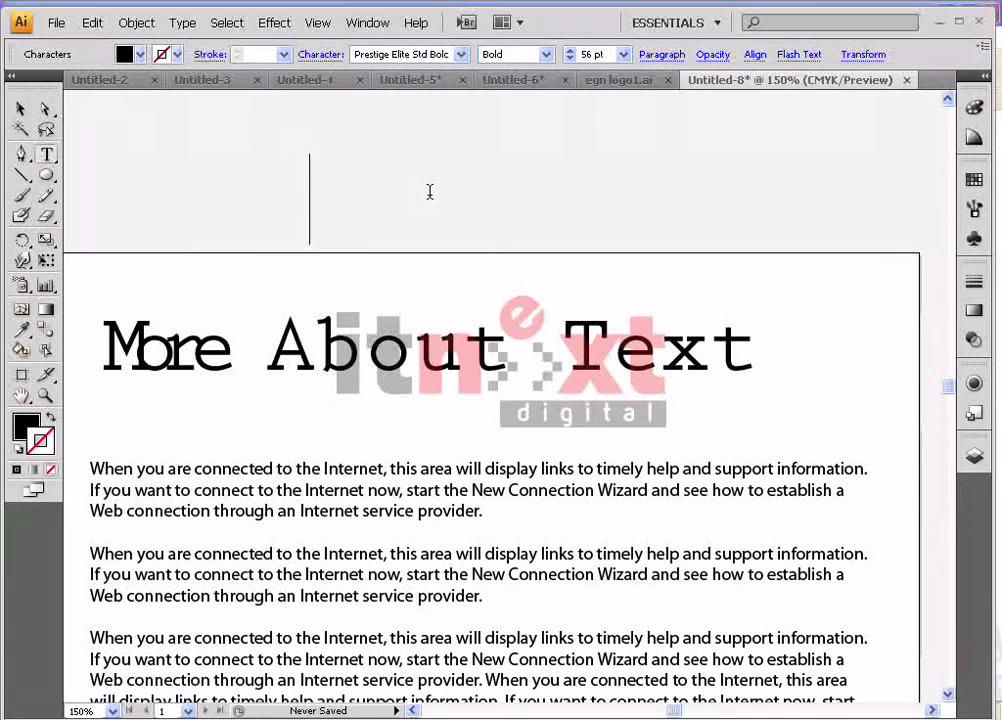
{"action": "type", "text": "egn"}
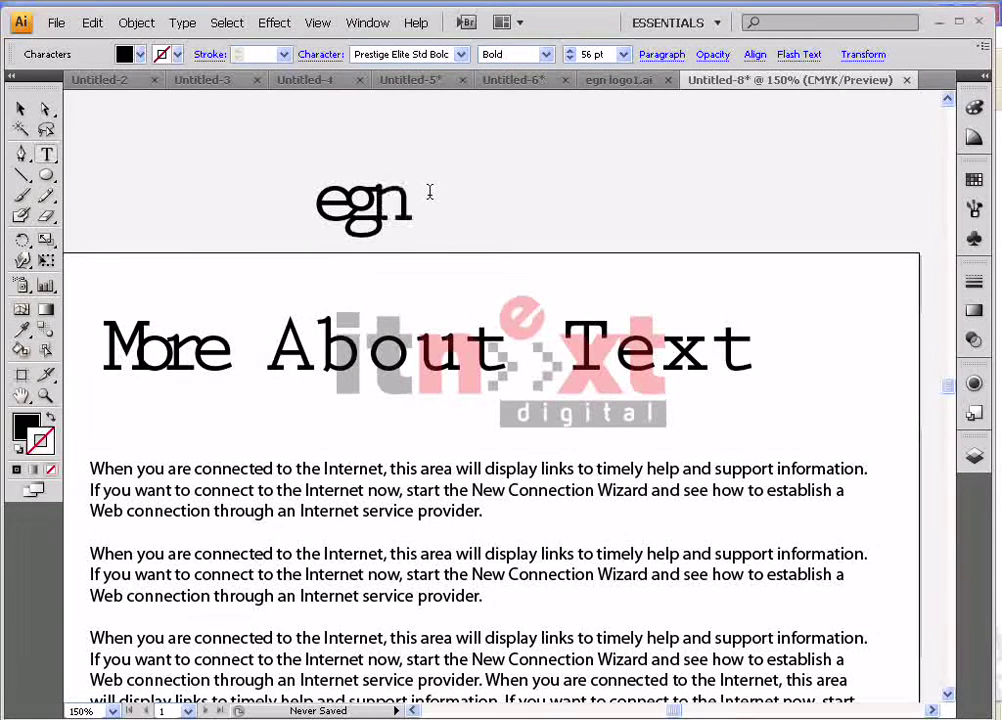
{"action": "left_click", "coordinate": [21, 108]}
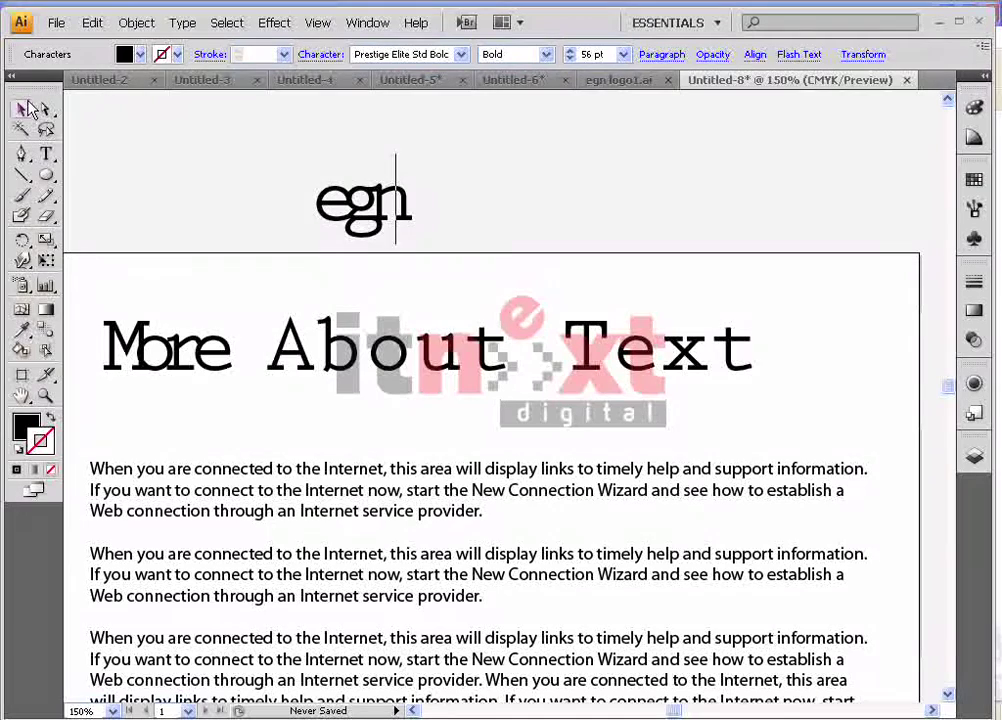
{"action": "left_click", "coordinate": [255, 190]}
{"action": "left_click_drag", "start_coordinate": [394, 206], "coordinate": [464, 206]}
{"action": "left_click", "coordinate": [546, 207]}
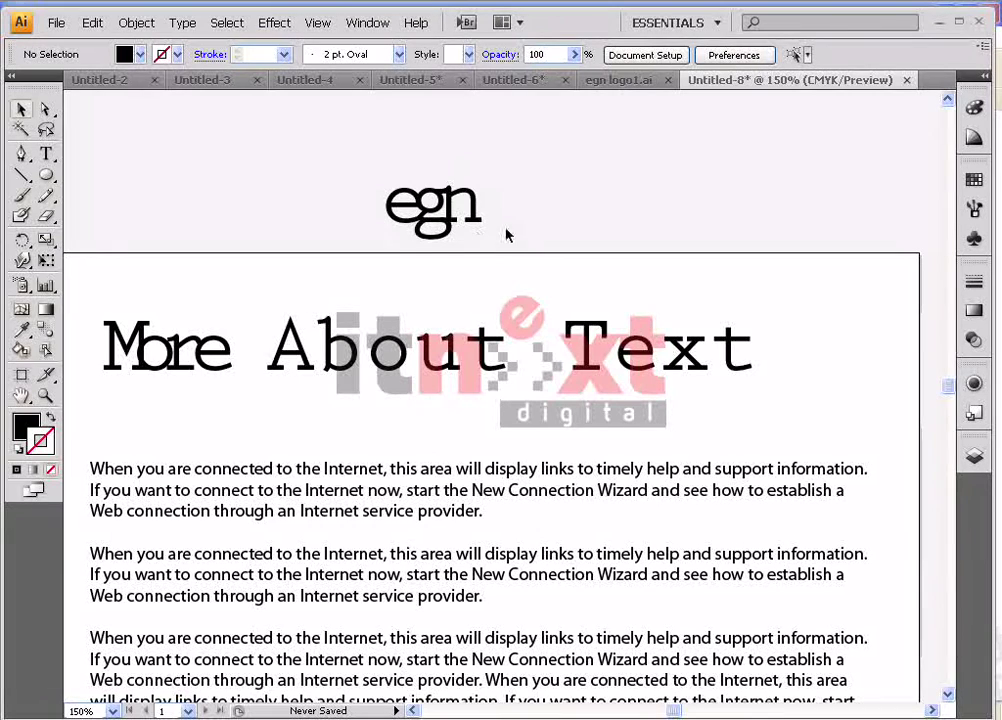
Duplicate the egn text to the right and set the copy's tracking to 0
{"action": "left_click_drag", "start_coordinate": [421, 230], "coordinate": [644, 230]}
{"action": "left_click", "coordinate": [320, 55]}
{"action": "double_click", "coordinate": [285, 148]}
{"action": "type", "text": "0"}
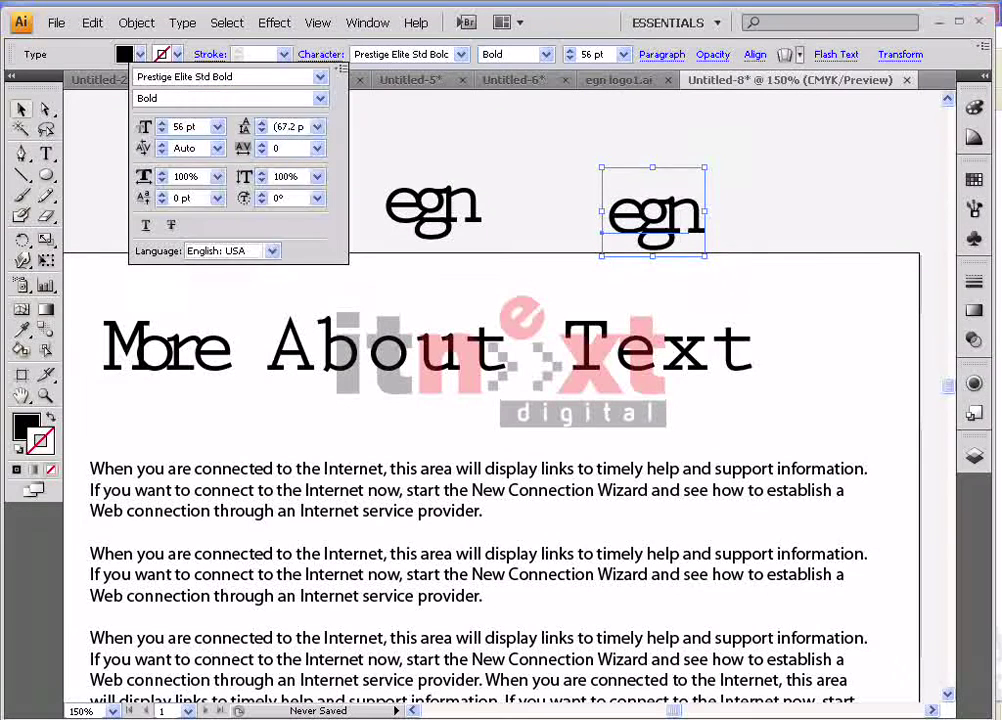
{"action": "key", "text": "Return"}
{"action": "left_click", "coordinate": [783, 172]}
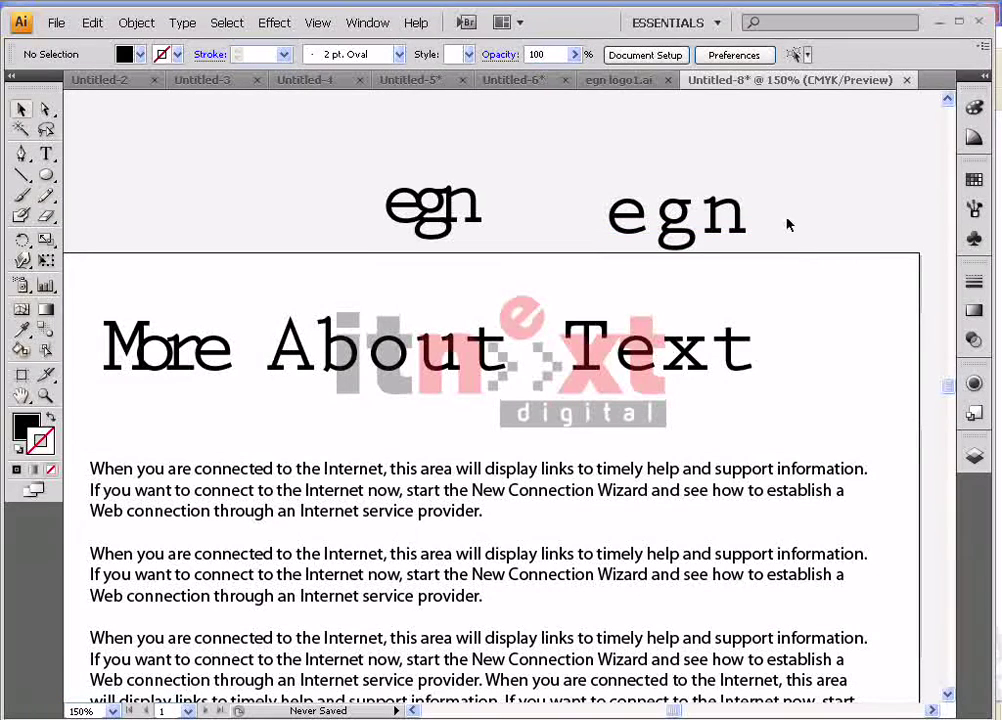
Delete the widely spaced egn copy and open the character settings of the original egn text
{"action": "left_click", "coordinate": [678, 233]}
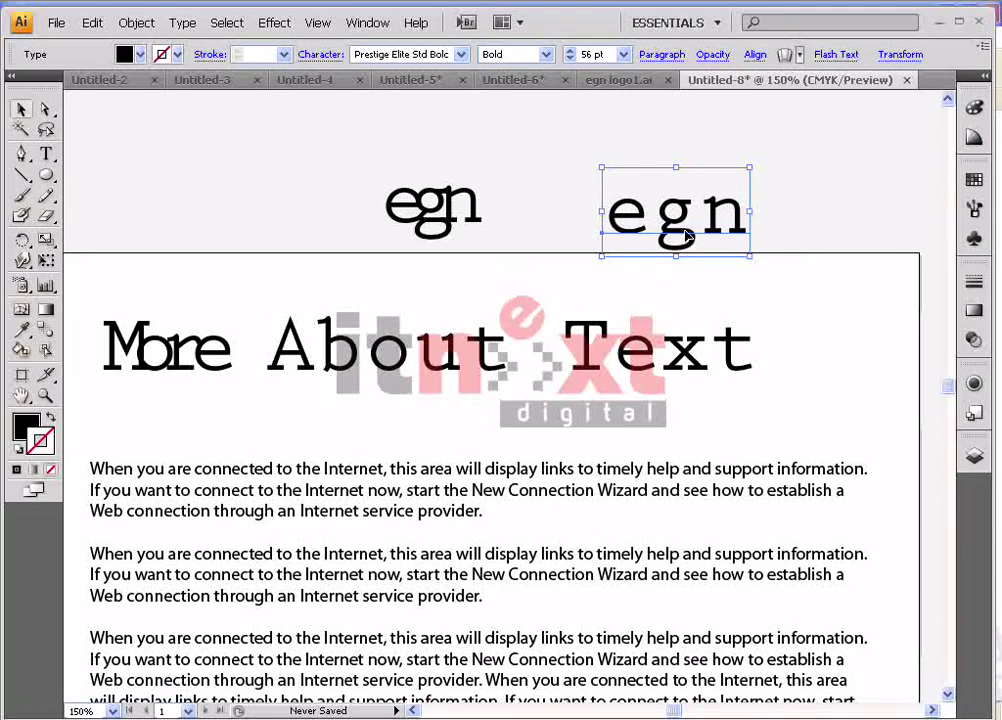
{"action": "key", "text": "Delete"}
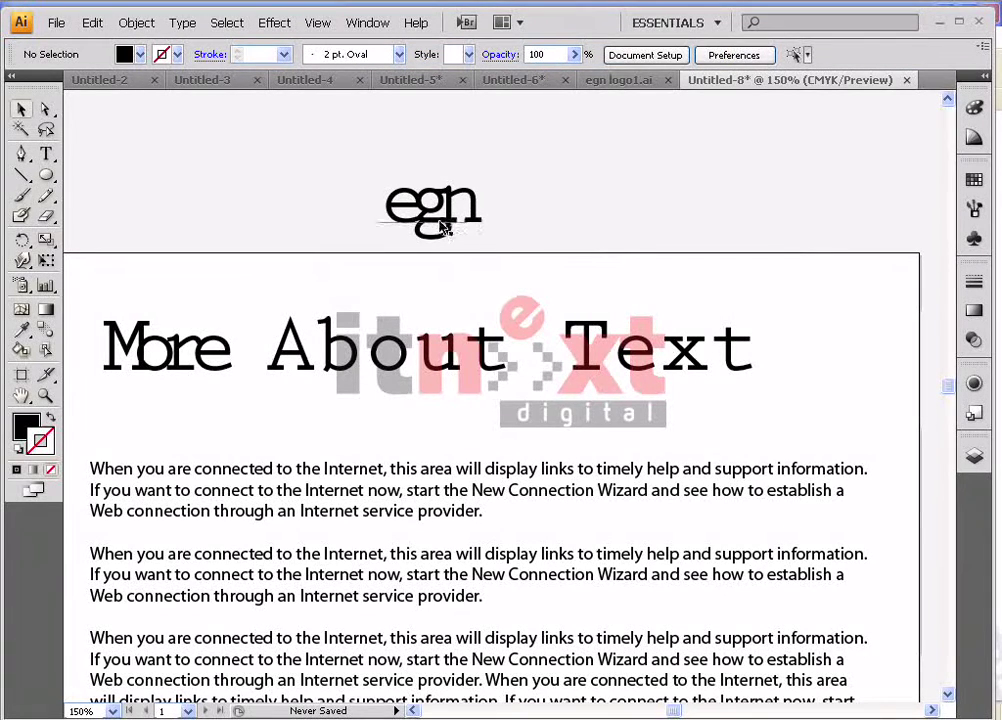
{"action": "left_click_drag", "start_coordinate": [458, 226], "coordinate": [364, 187]}
{"action": "left_click", "coordinate": [322, 54]}
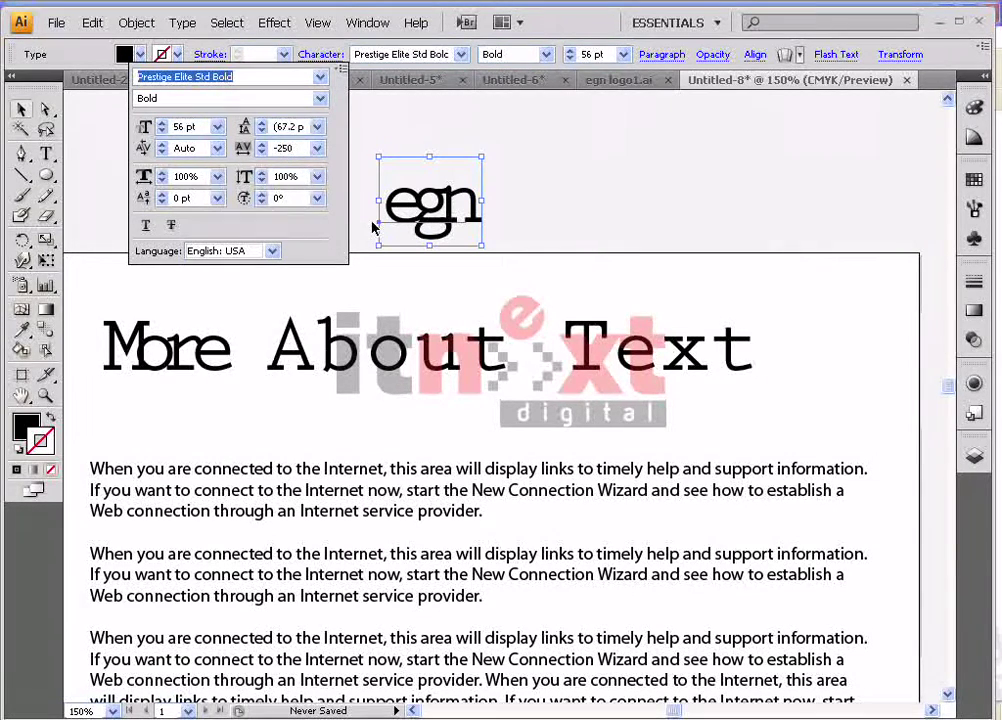
Apply strikethrough to the whole heading and deselect it
{"action": "left_click", "coordinate": [428, 348]}
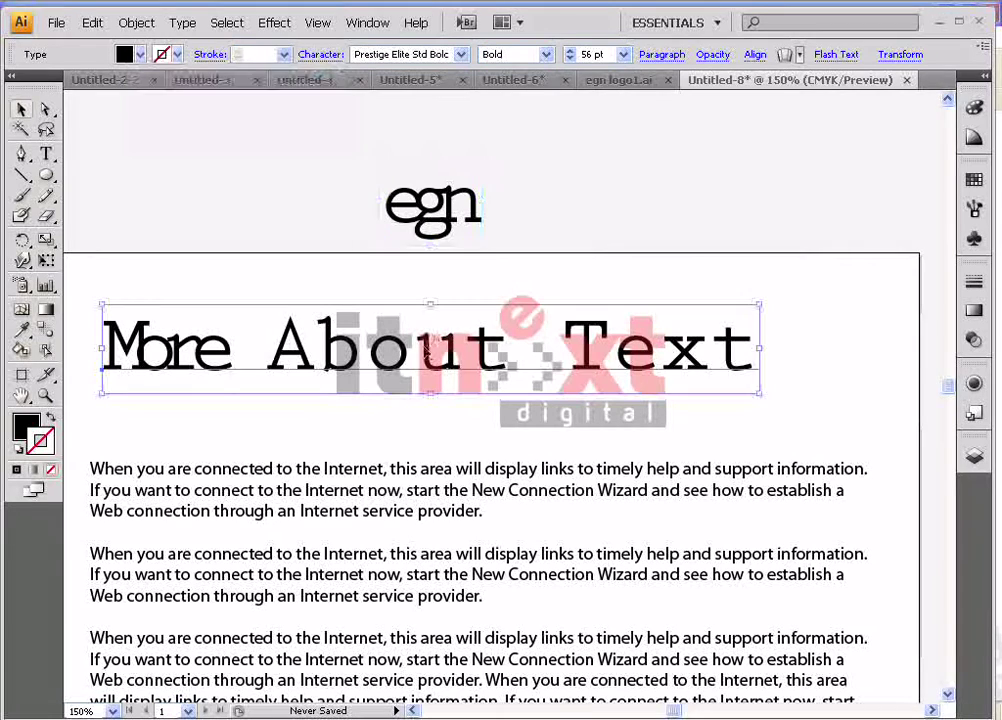
{"action": "left_click", "coordinate": [320, 55]}
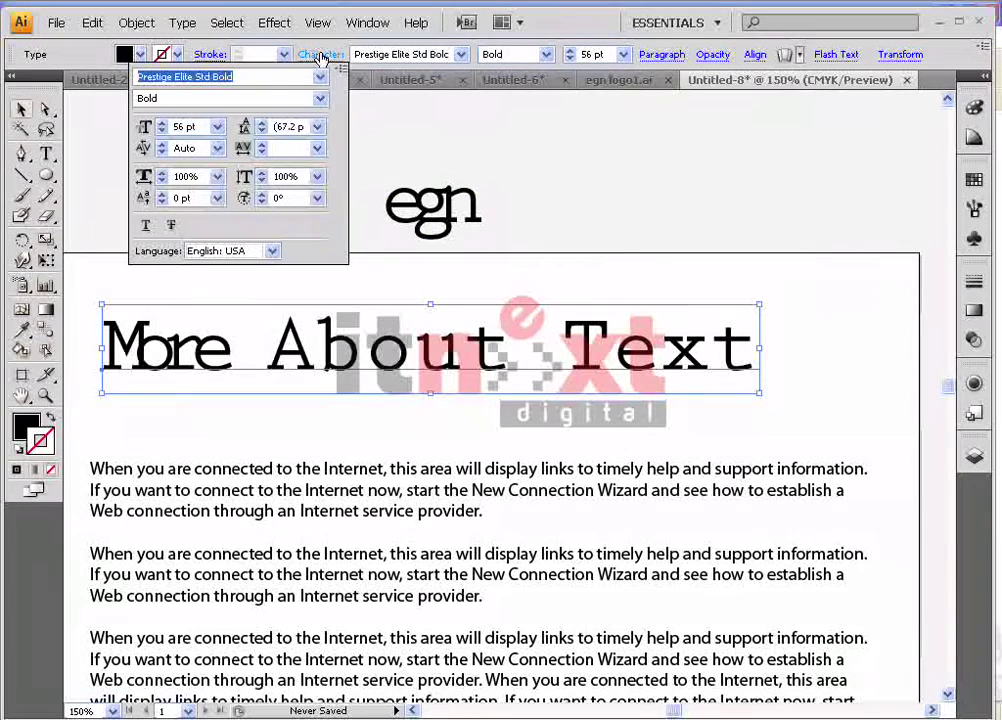
{"action": "left_click", "coordinate": [172, 228]}
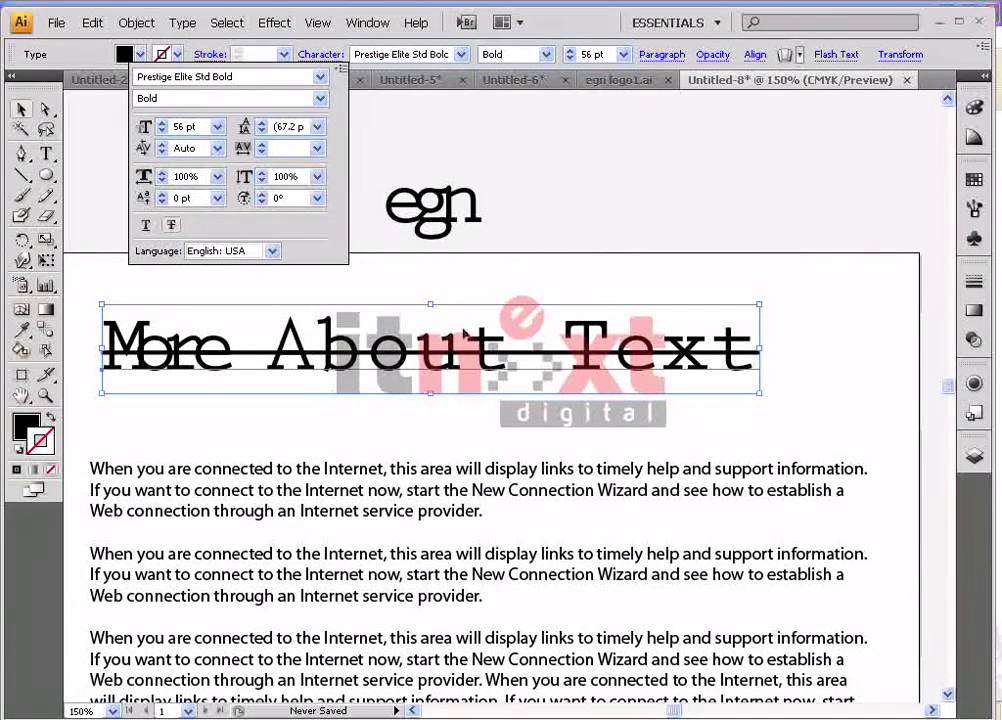
{"action": "left_click", "coordinate": [642, 248]}
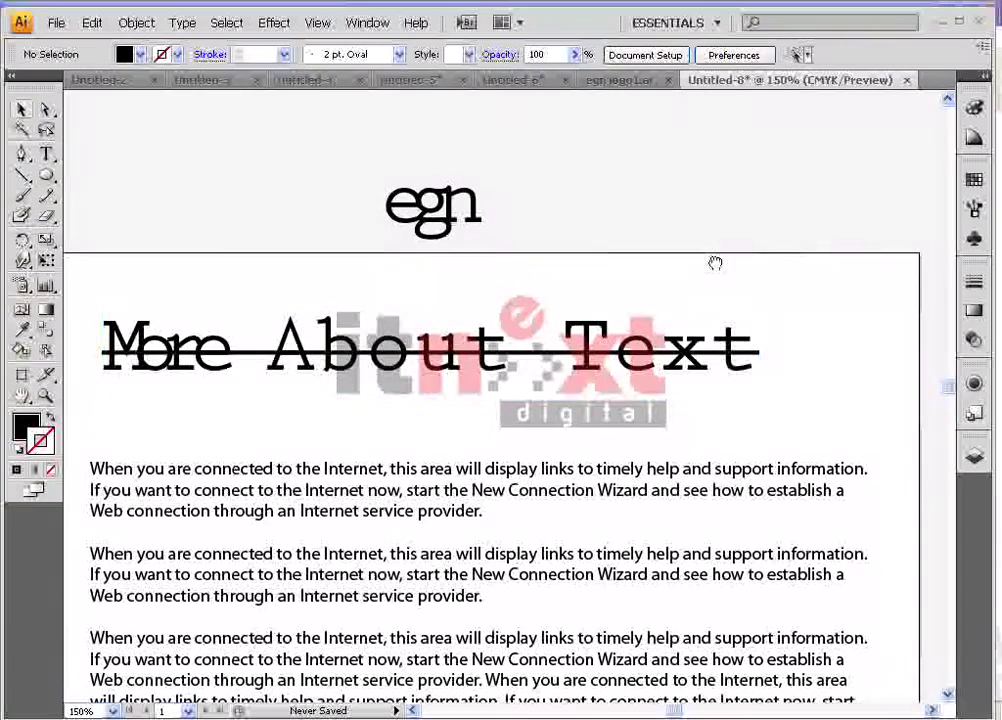
Add the point text Old Value above the page, to the right of the egn text
{"action": "left_click_drag", "start_coordinate": [713, 262], "coordinate": [443, 361]}
{"action": "left_click", "coordinate": [338, 463]}
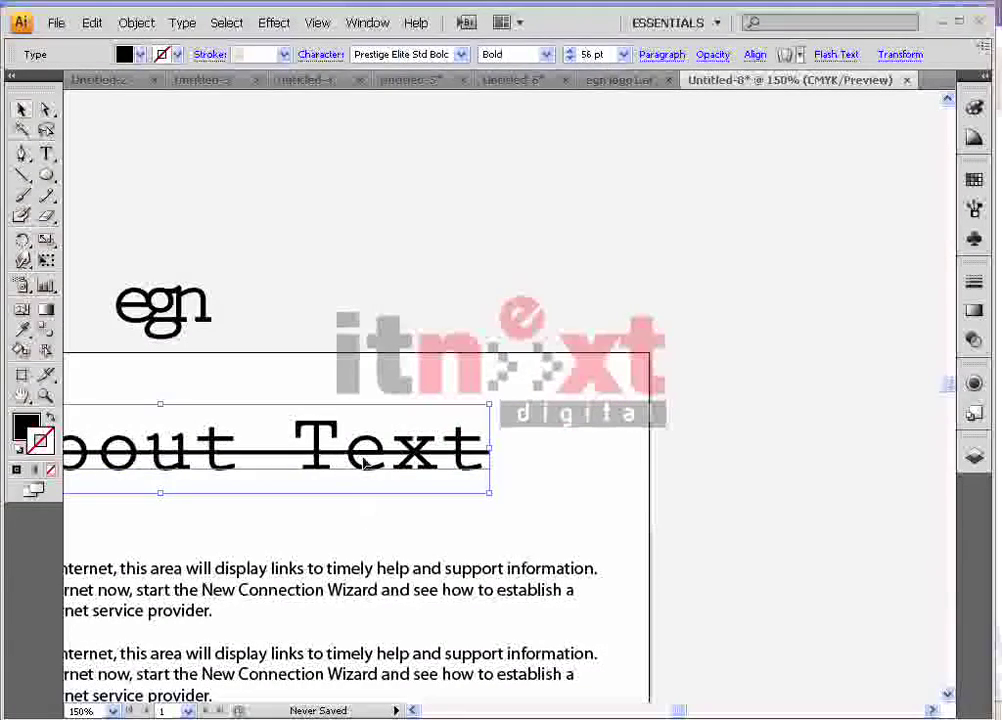
{"action": "left_click", "coordinate": [46, 153]}
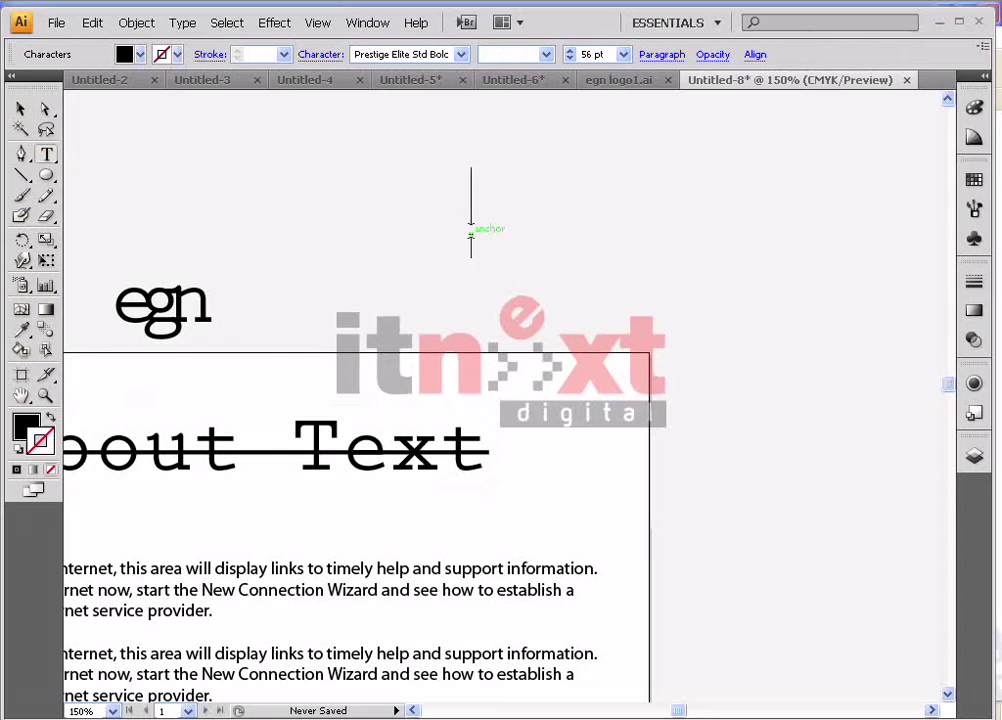
{"action": "type", "text": "Old"}
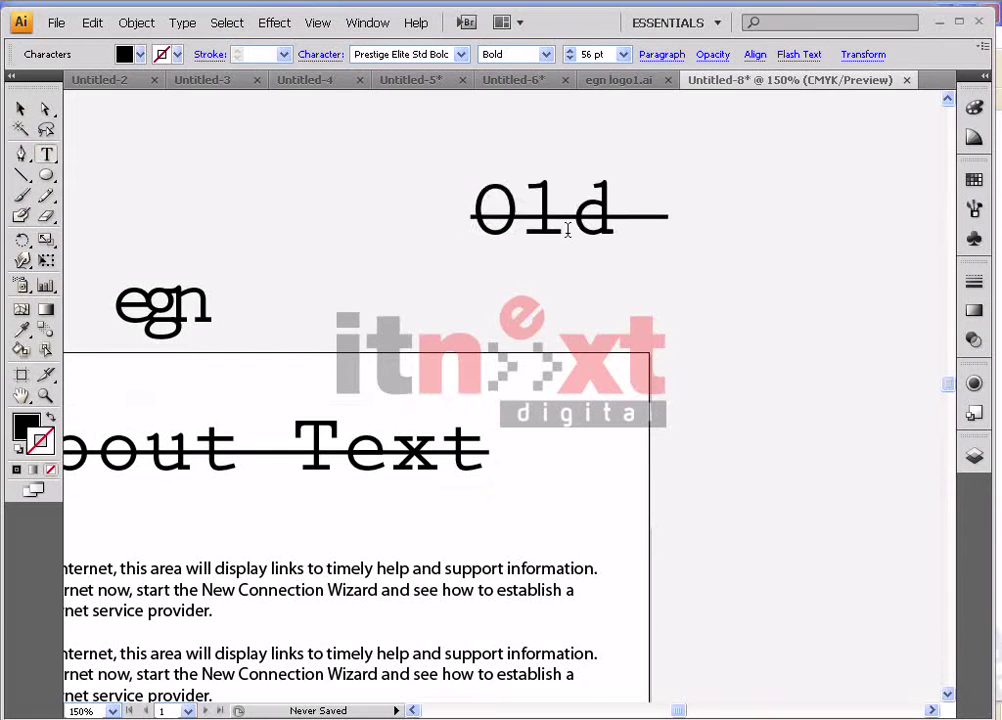
{"action": "type", "text": " Value"}
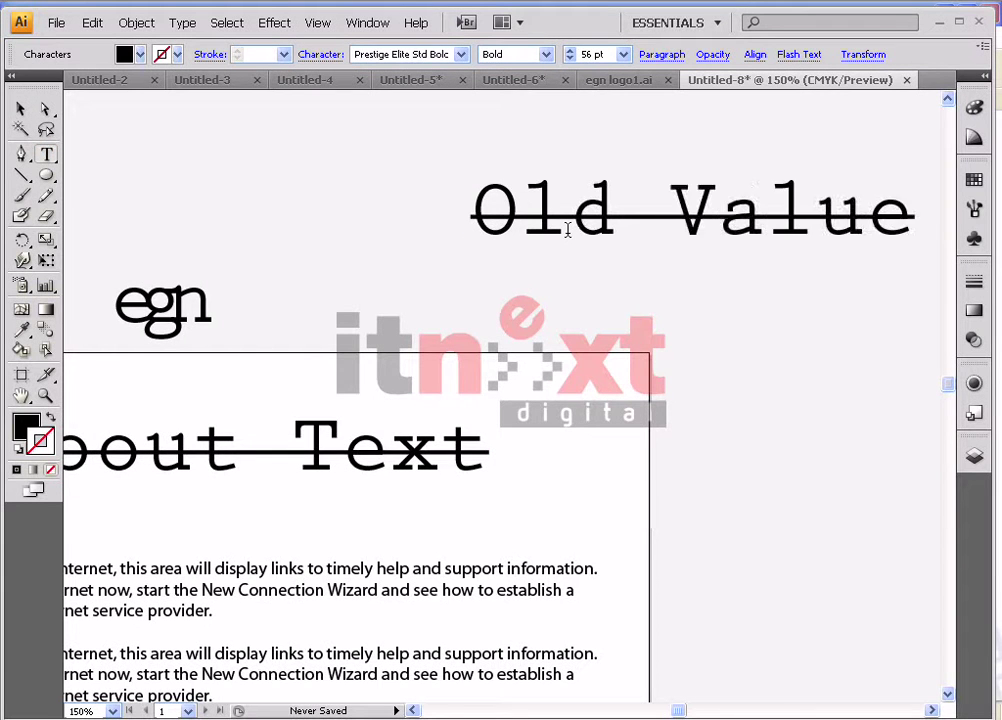
Move the Old Value text slightly left and scale it down proportionally to about 34 pt
{"action": "left_click", "coordinate": [21, 108]}
{"action": "left_click_drag", "start_coordinate": [630, 238], "coordinate": [517, 227]}
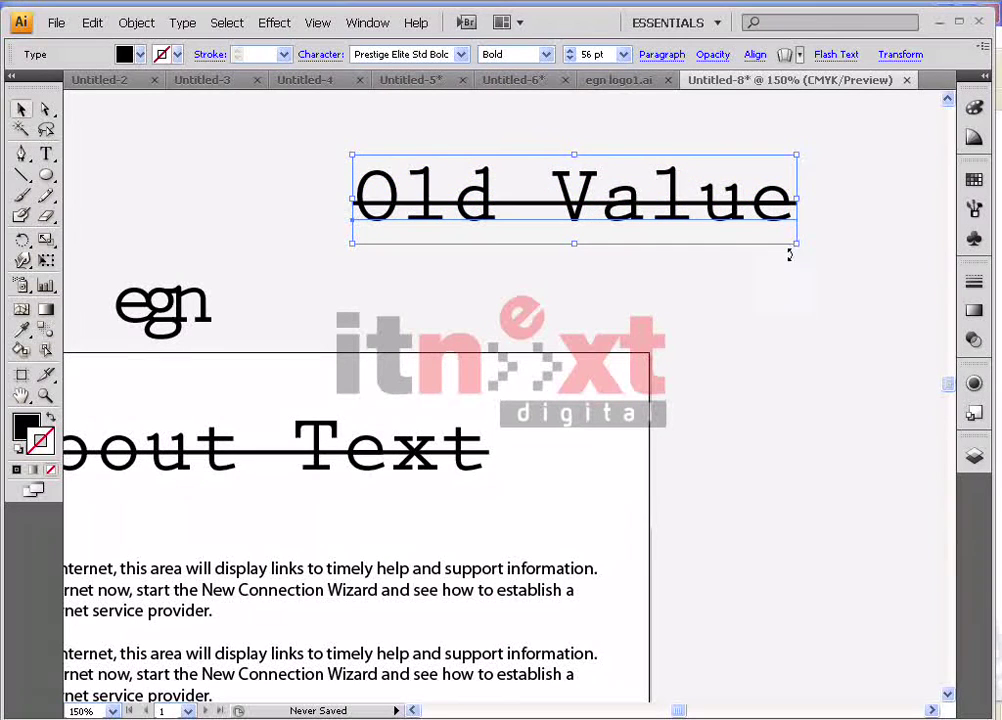
{"action": "left_click_drag", "start_coordinate": [793, 244], "coordinate": [622, 204]}
Duplicate the Old Value text directly below itself and replace the copy's wording with 500 Taka
{"action": "left_click_drag", "start_coordinate": [537, 184], "coordinate": [537, 262]}
{"action": "double_click", "coordinate": [513, 262]}
{"action": "left_click_drag", "start_coordinate": [354, 258], "coordinate": [720, 274]}
{"action": "type", "text": "500"}
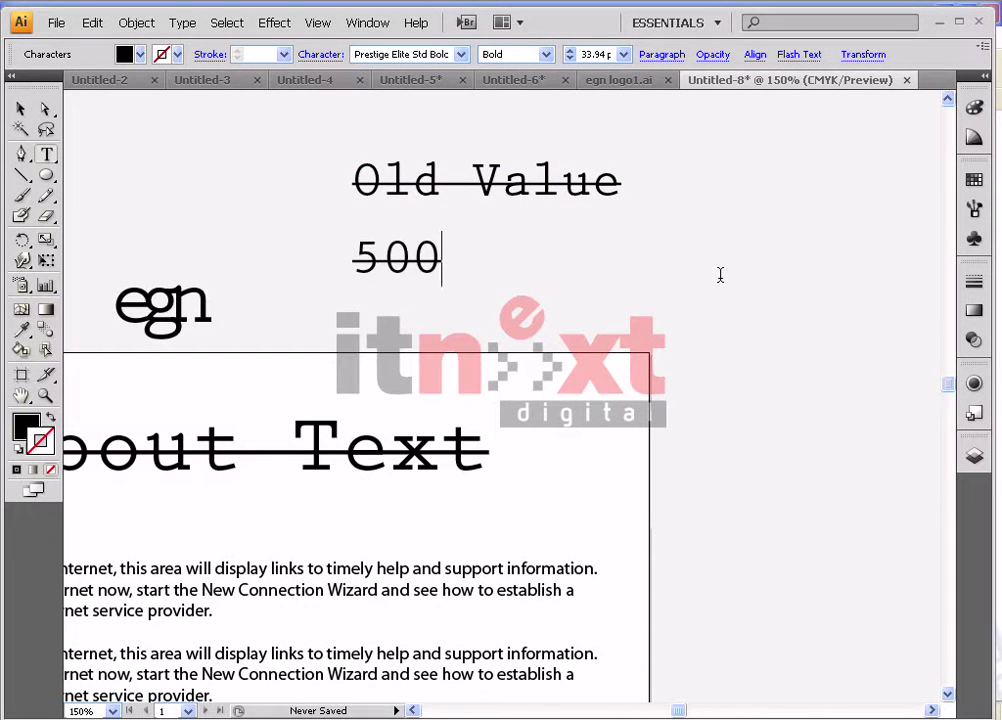
{"action": "left_click", "coordinate": [20, 108]}
{"action": "left_click", "coordinate": [412, 185]}
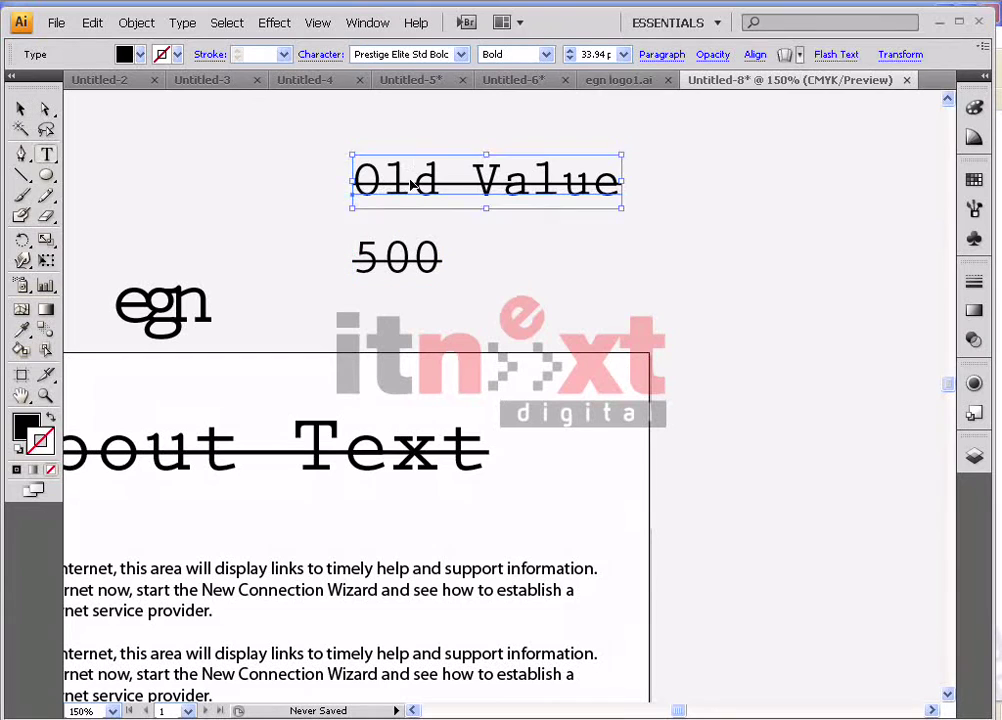
{"action": "double_click", "coordinate": [412, 185]}
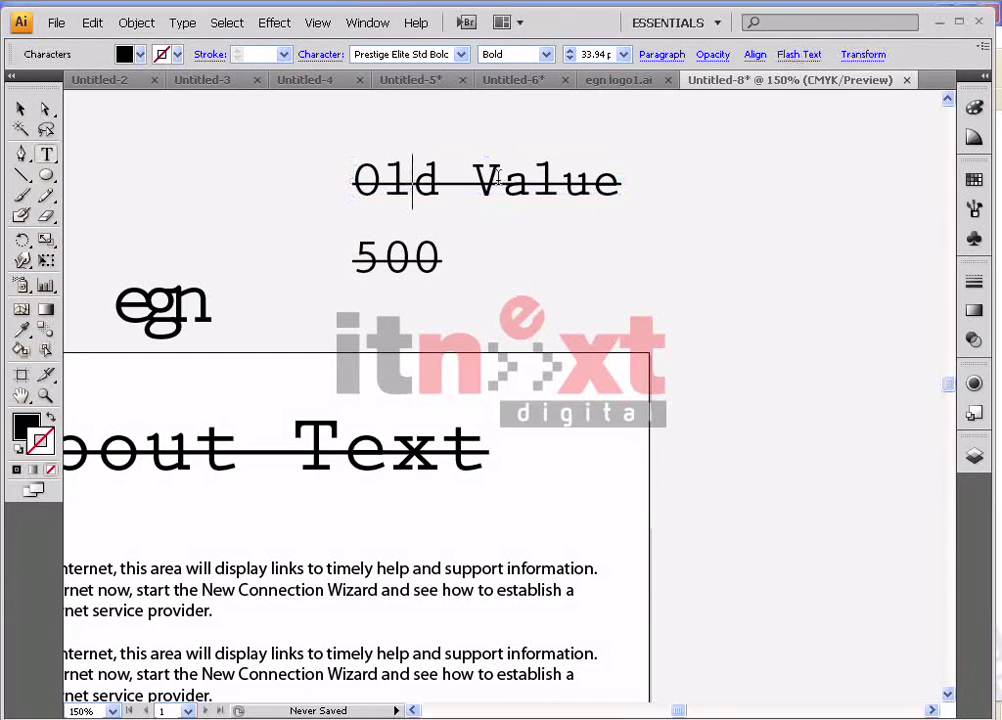
{"action": "left_click", "coordinate": [441, 258]}
{"action": "type", "text": "T"}
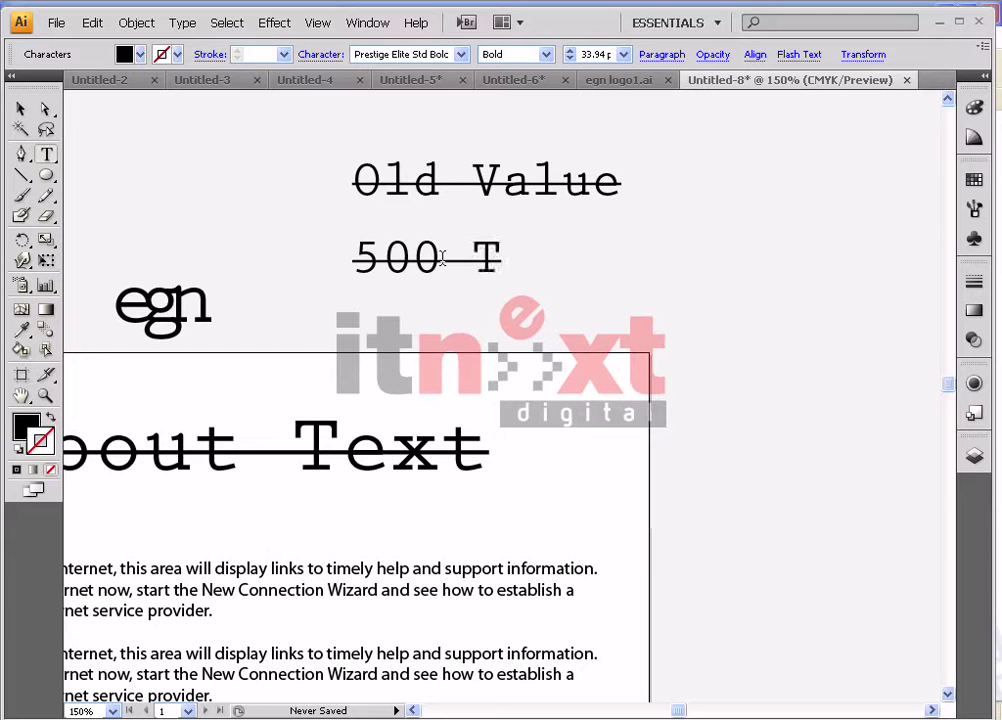
{"action": "key", "text": "BackSpace"}
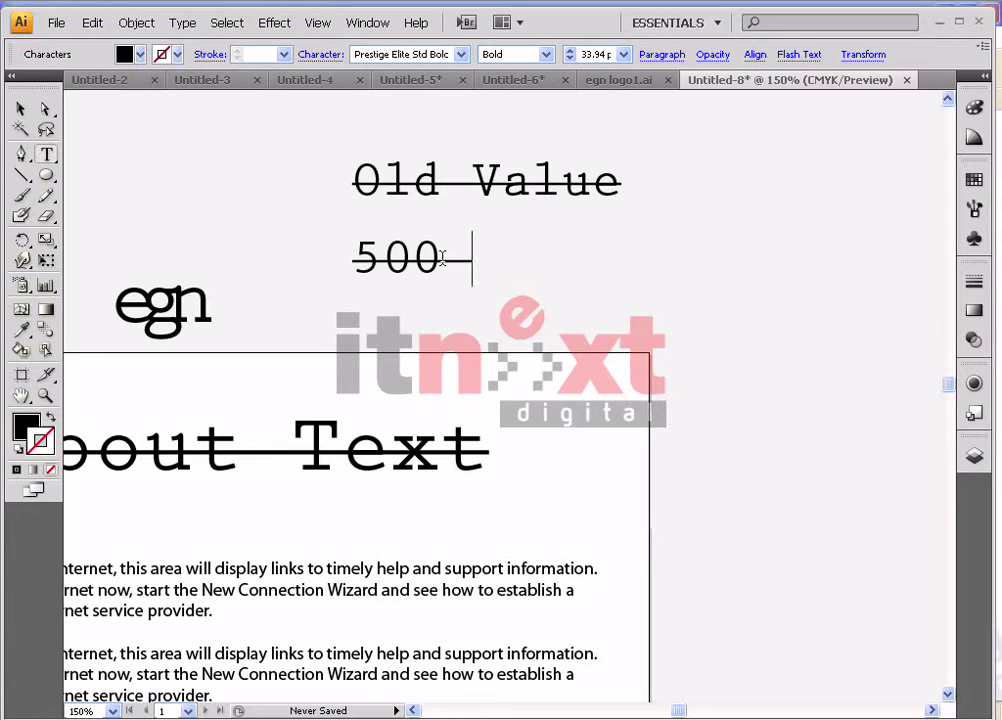
{"action": "type", "text": "Taka"}
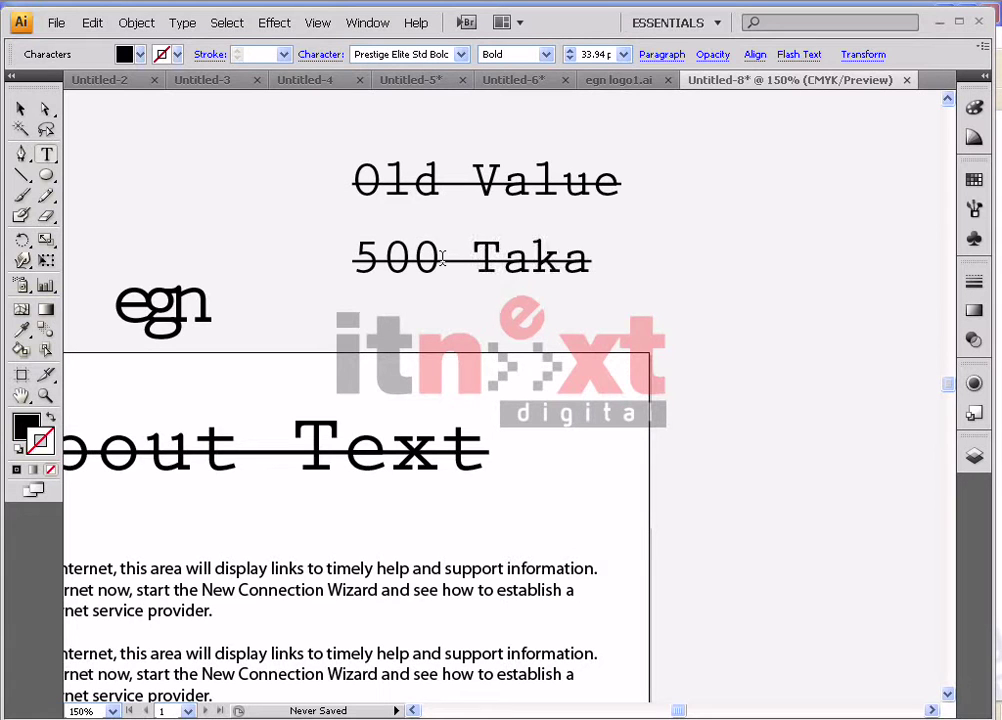
{"action": "key", "text": "Escape"}
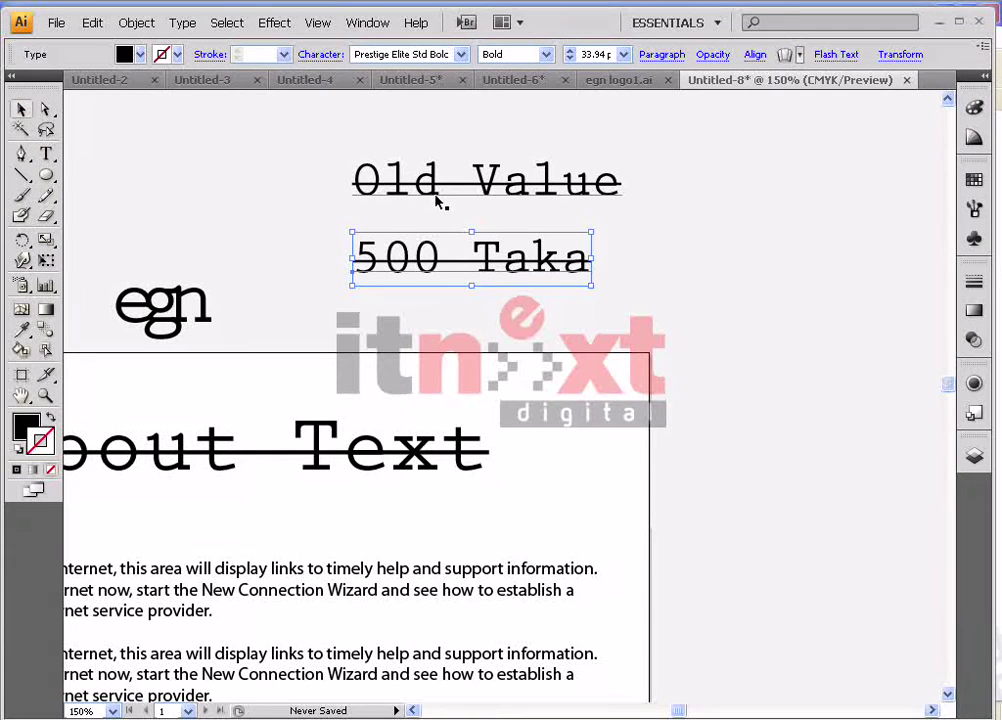
Duplicate the Old Value text to its right on the same line and change the copy to New Value
{"action": "left_click", "coordinate": [436, 192]}
{"action": "left_click_drag", "start_coordinate": [415, 190], "coordinate": [723, 192]}
{"action": "double_click", "coordinate": [718, 185]}
{"action": "left_click_drag", "start_coordinate": [662, 190], "coordinate": [740, 183]}
{"action": "type", "text": "New Value"}
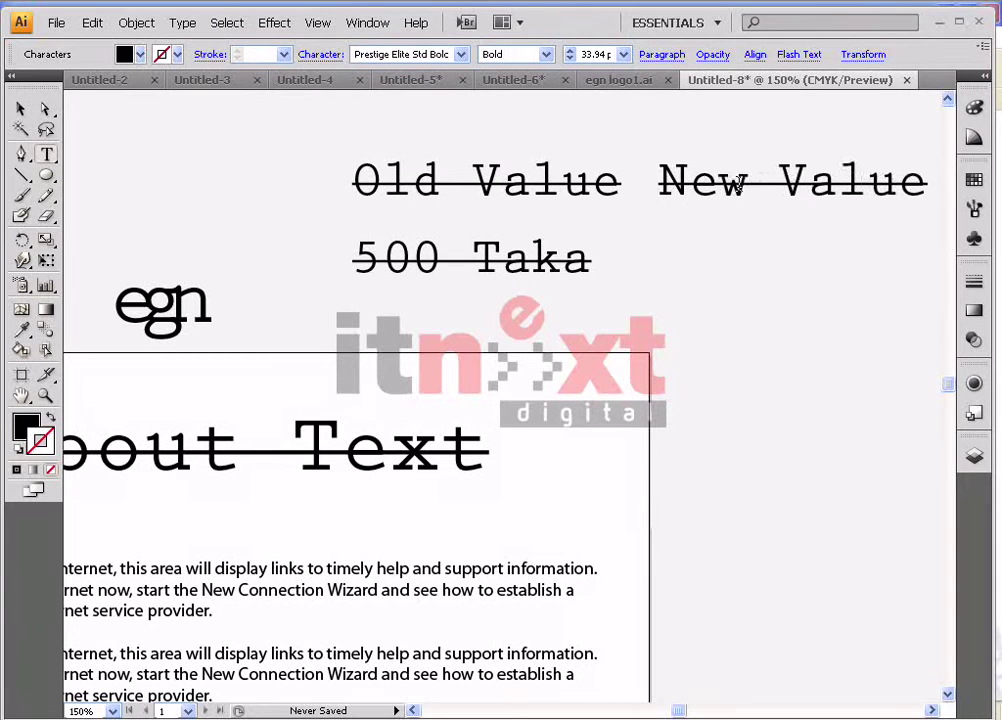
{"action": "left_click", "coordinate": [21, 108]}
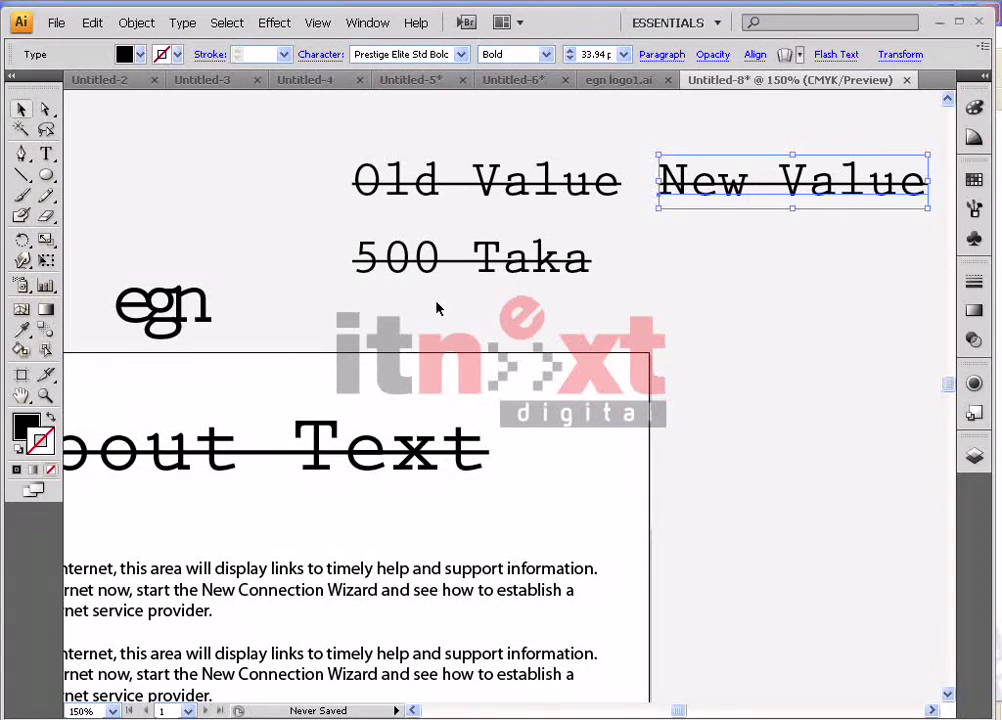
Duplicate the 500 Taka text to the right, under New Value, and change the copy to 400 Taka
{"action": "left_click", "coordinate": [438, 265]}
{"action": "left_click_drag", "start_coordinate": [438, 265], "coordinate": [596, 271]}
{"action": "double_click", "coordinate": [772, 262]}
{"action": "type", "text": "400 Taka"}
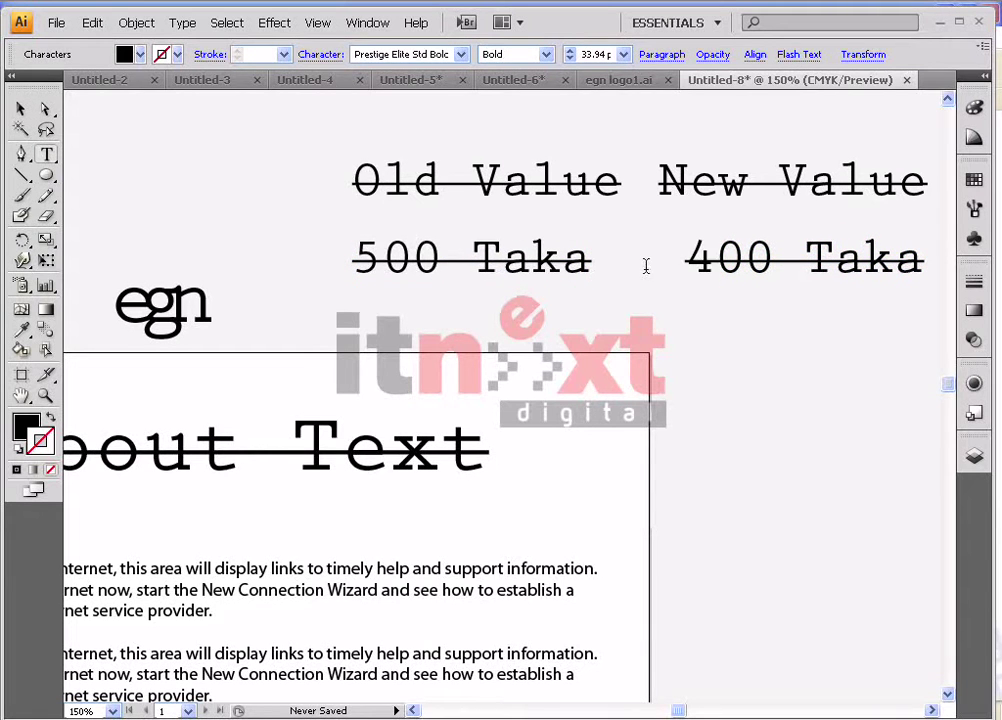
{"action": "left_click", "coordinate": [21, 108]}
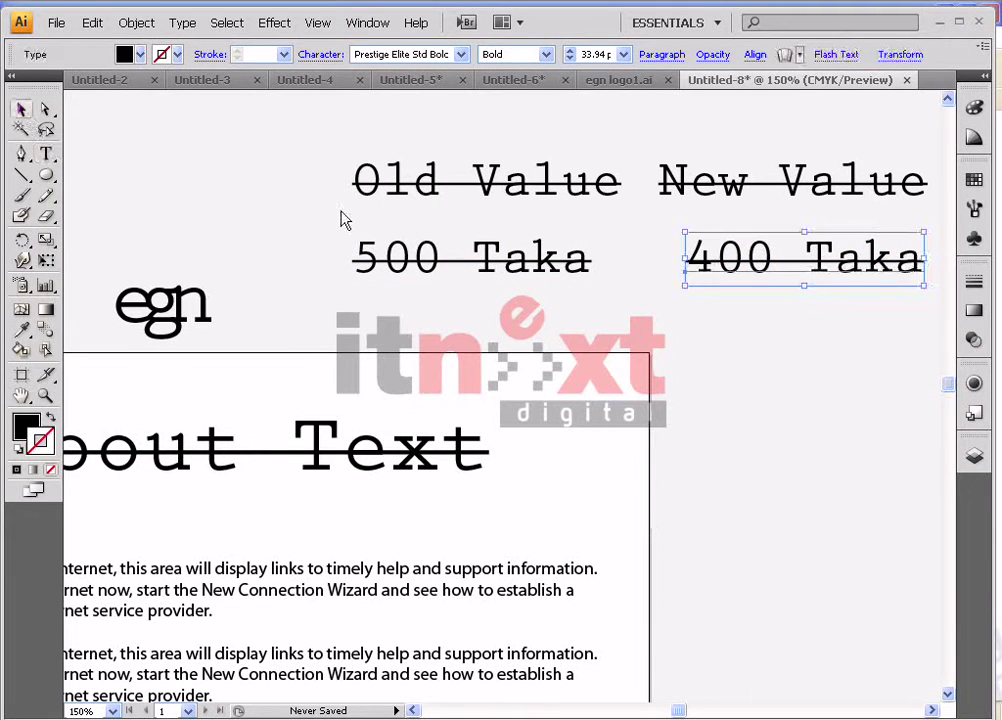
Remove the strikethrough from both the Old Value and New Value texts and deselect them
{"action": "left_click", "coordinate": [528, 192]}
{"action": "left_click", "coordinate": [680, 175], "text": "shift"}
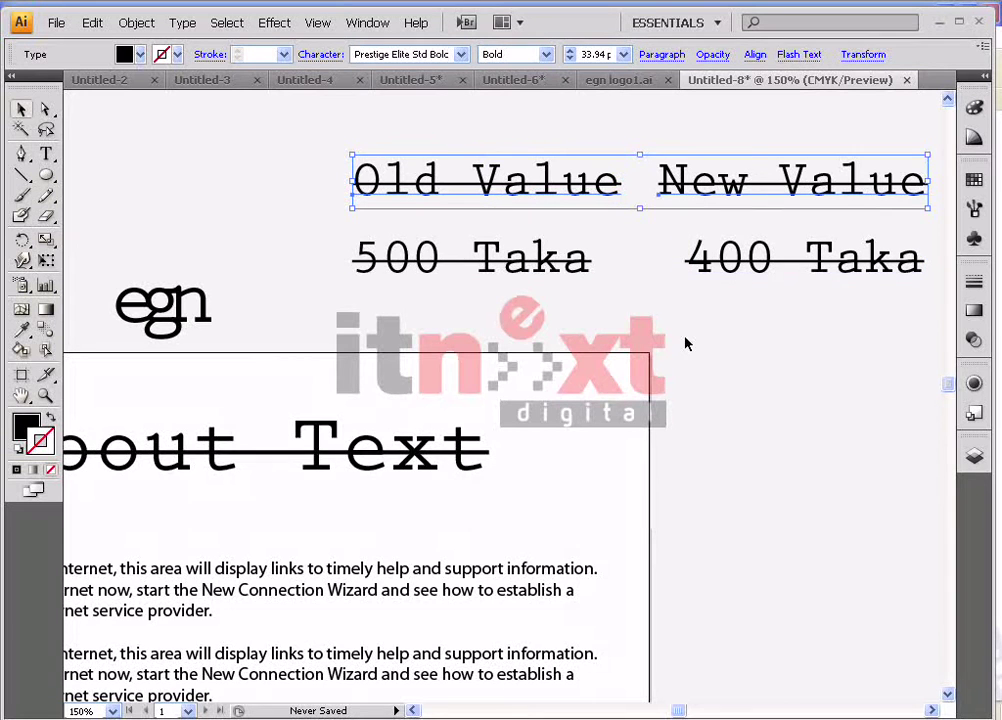
{"action": "left_click_drag", "start_coordinate": [652, 296], "coordinate": [512, 346]}
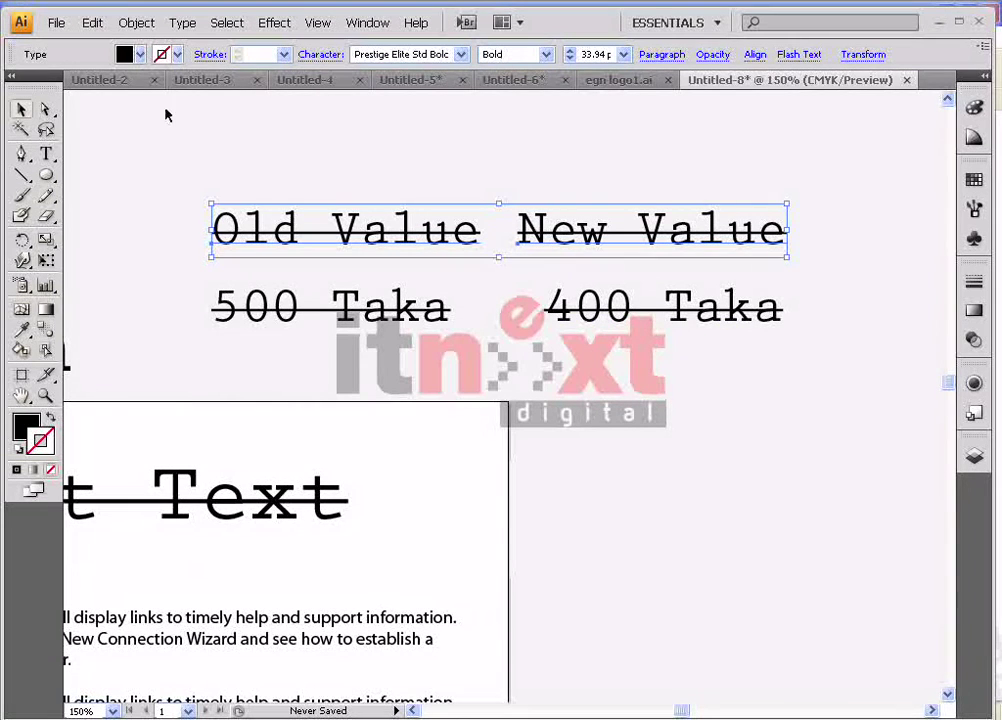
{"action": "left_click", "coordinate": [322, 55]}
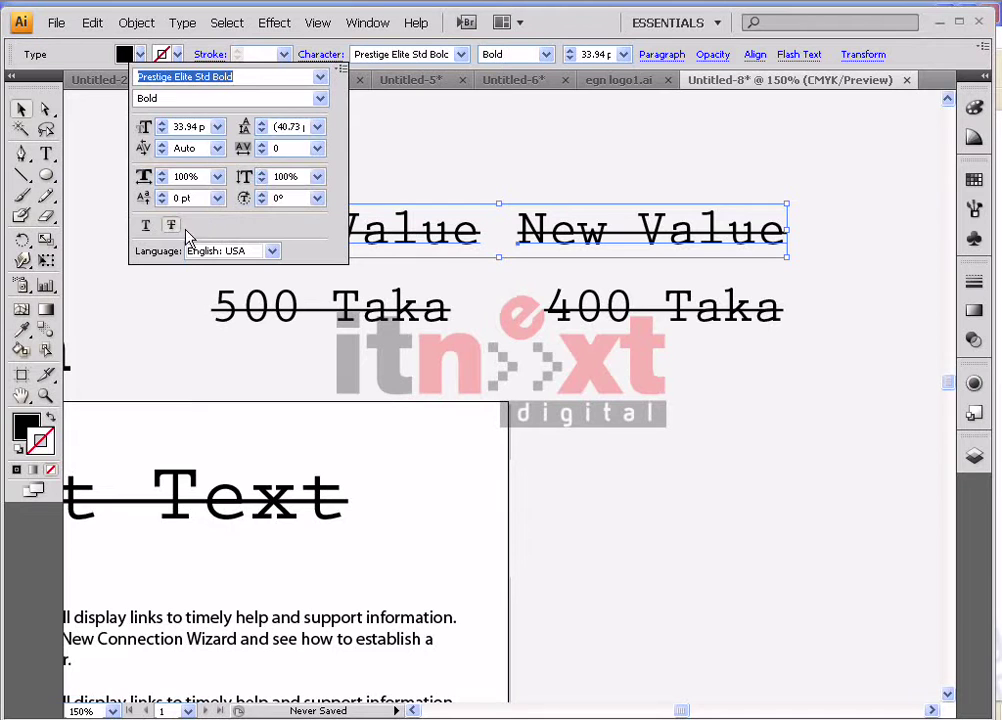
{"action": "left_click", "coordinate": [172, 229]}
{"action": "left_click", "coordinate": [454, 253]}
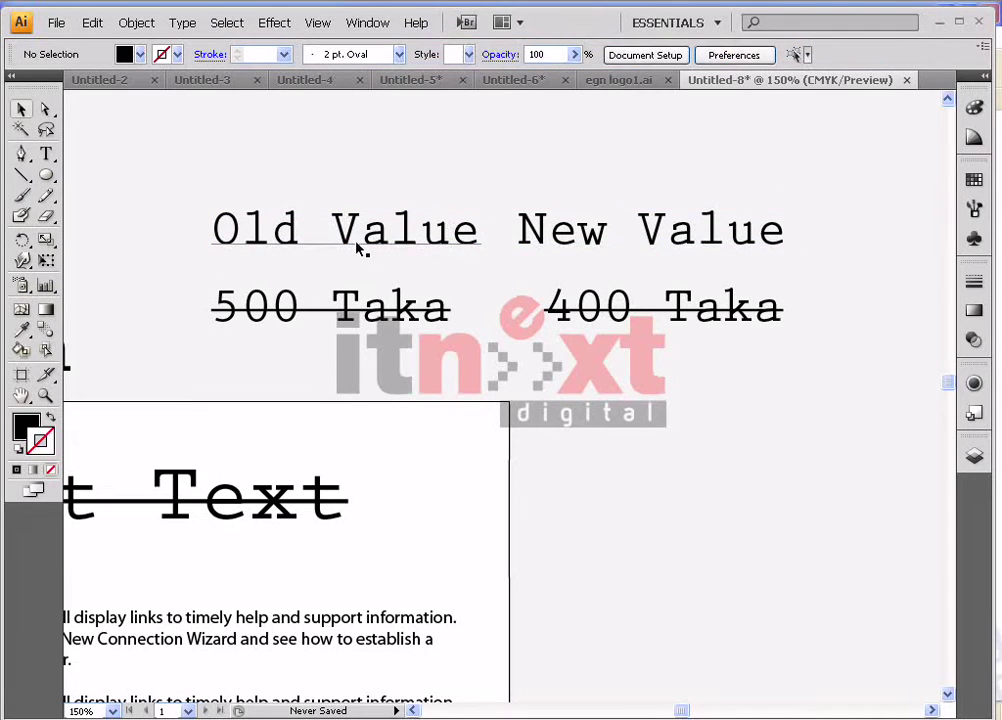
Change the font of the Old Value and New Value texts to Myriad Pro Bold and deselect them
{"action": "left_click", "coordinate": [391, 250]}
{"action": "left_click", "coordinate": [549, 253], "text": "shift"}
{"action": "left_click", "coordinate": [322, 55]}
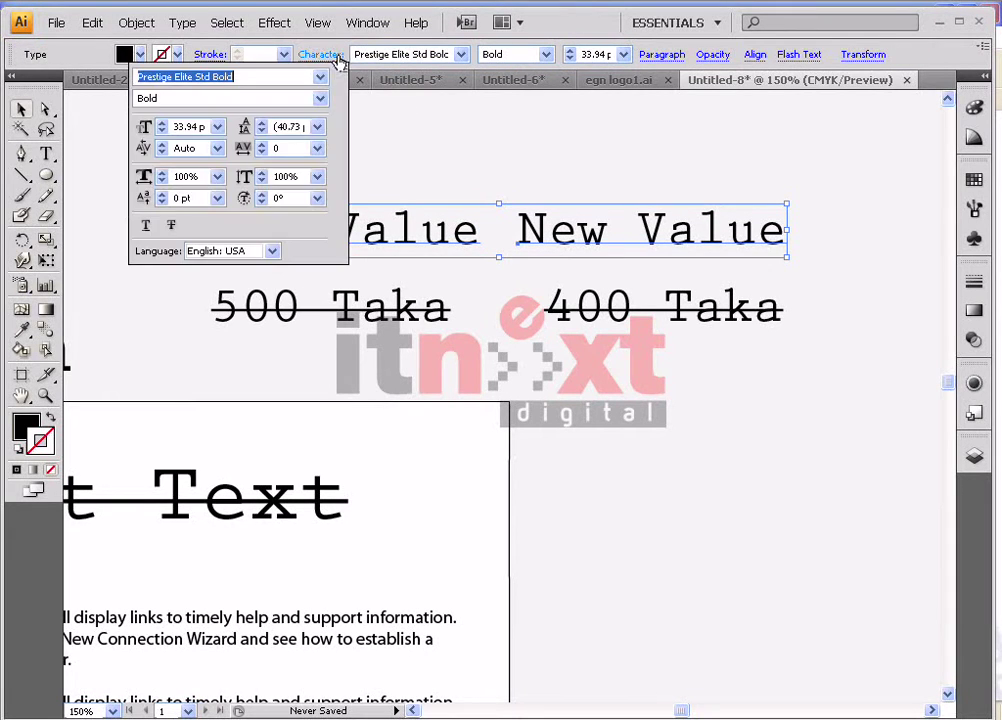
{"action": "left_click", "coordinate": [320, 77]}
{"action": "scroll", "coordinate": [256, 166], "scroll_direction": "up", "scroll_amount": 5}
{"action": "left_click", "coordinate": [232, 94]}
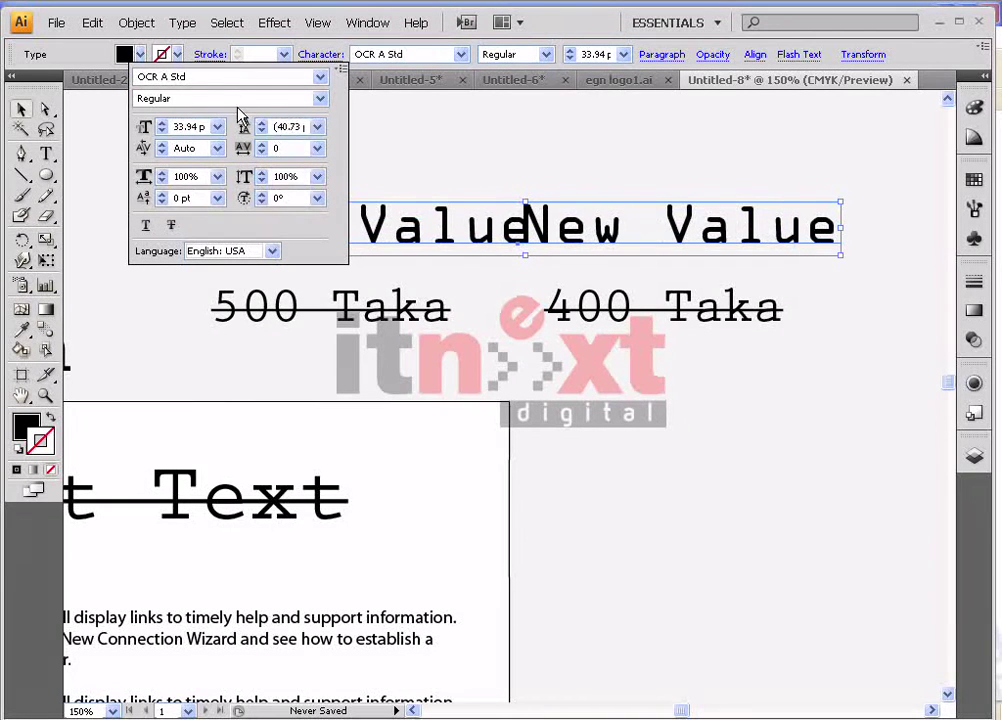
{"action": "key", "text": "Up"}
{"action": "key", "text": "Up"}
{"action": "key", "text": "Up"}
{"action": "key", "text": "Up"}
{"action": "key", "text": "Up"}
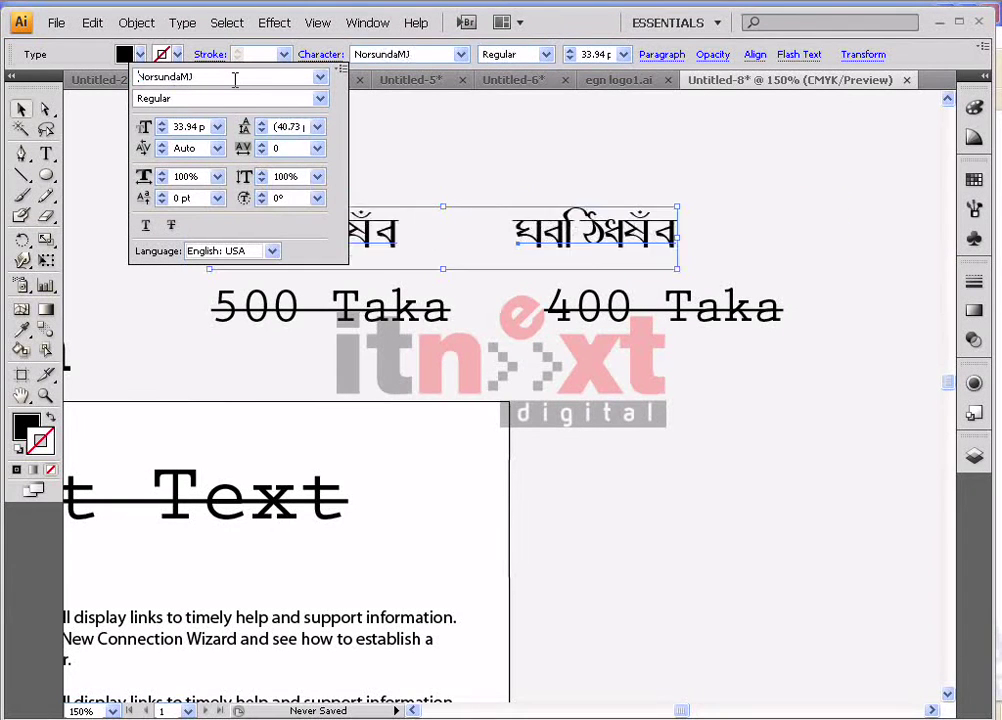
{"action": "left_click", "coordinate": [494, 157]}
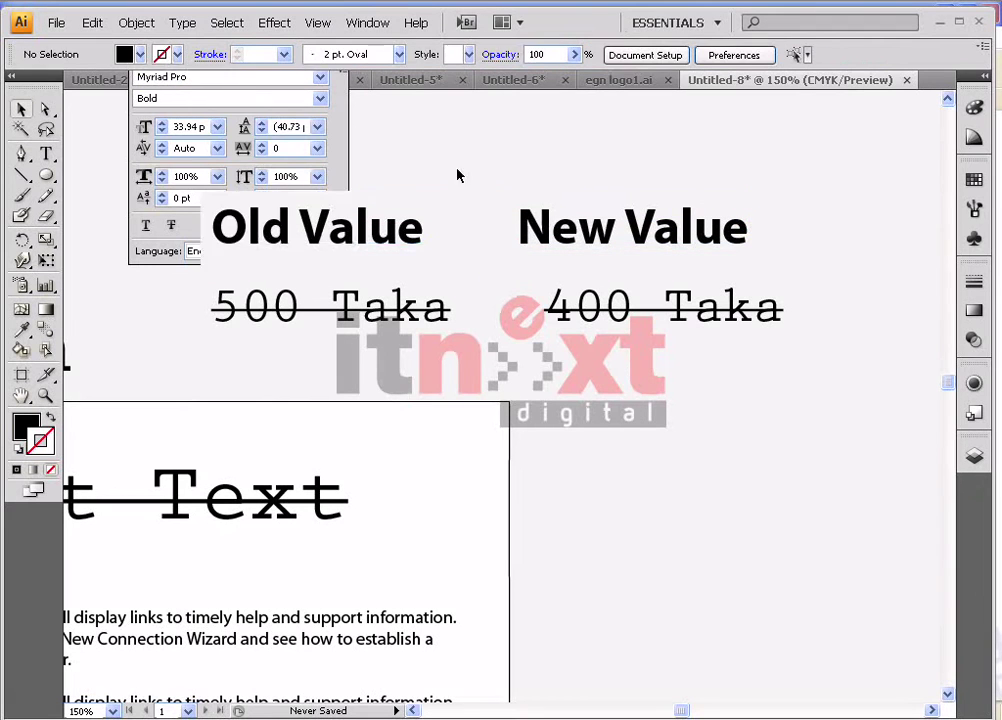
Remove the strikethrough from only the word Taka in the 500 Taka text
{"action": "double_click", "coordinate": [362, 309]}
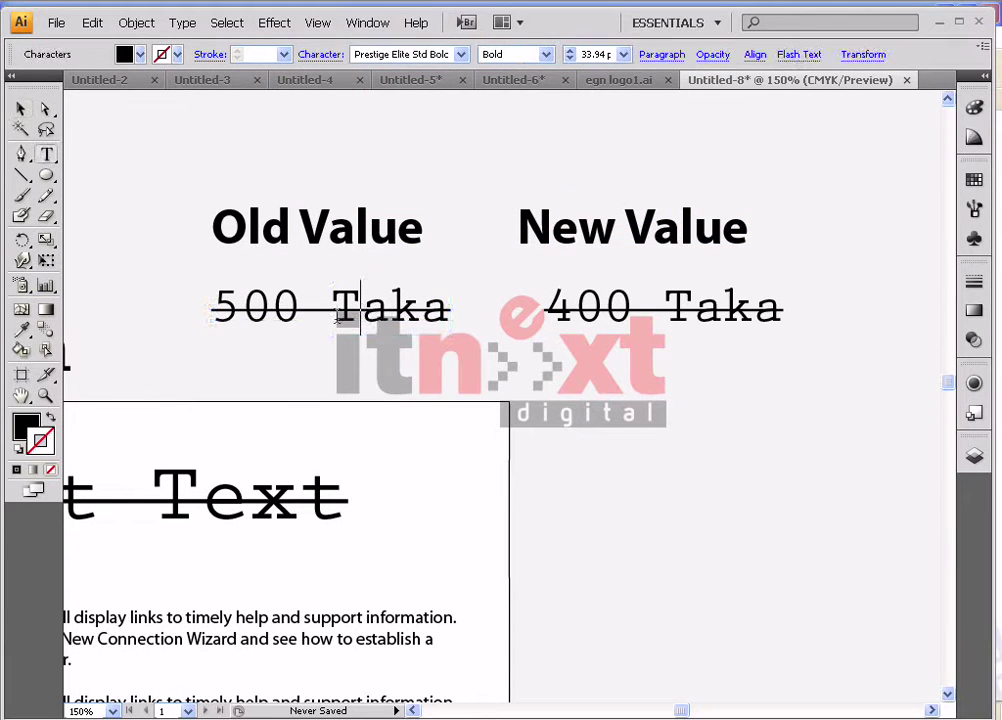
{"action": "left_click", "coordinate": [316, 312]}
{"action": "left_click_drag", "start_coordinate": [325, 313], "coordinate": [212, 313]}
{"action": "left_click_drag", "start_coordinate": [332, 313], "coordinate": [526, 315]}
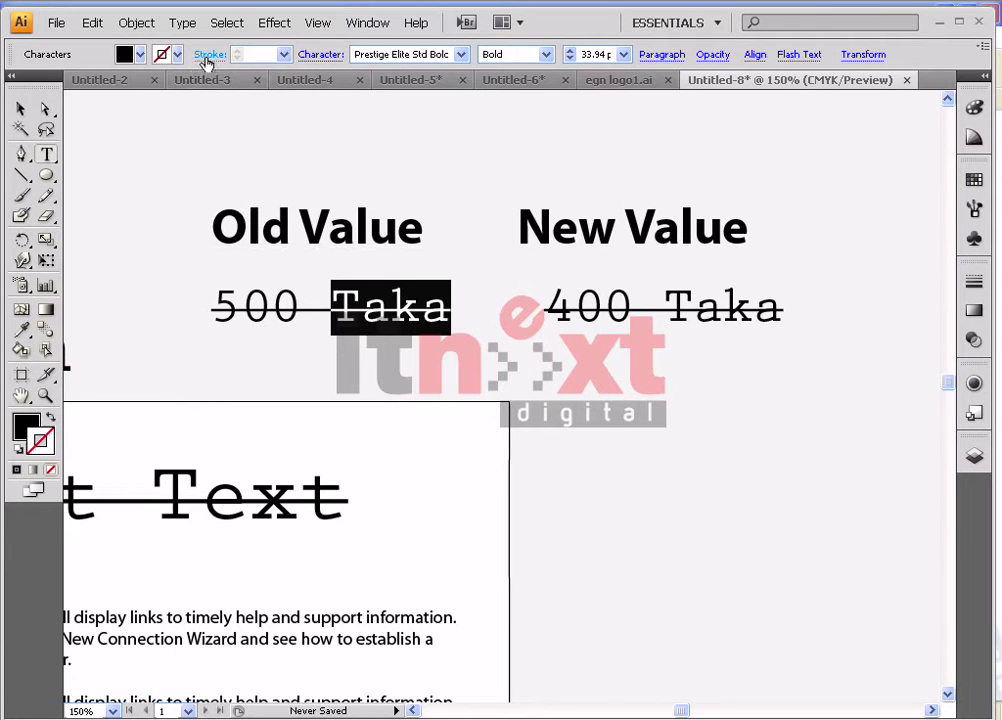
{"action": "left_click", "coordinate": [330, 55]}
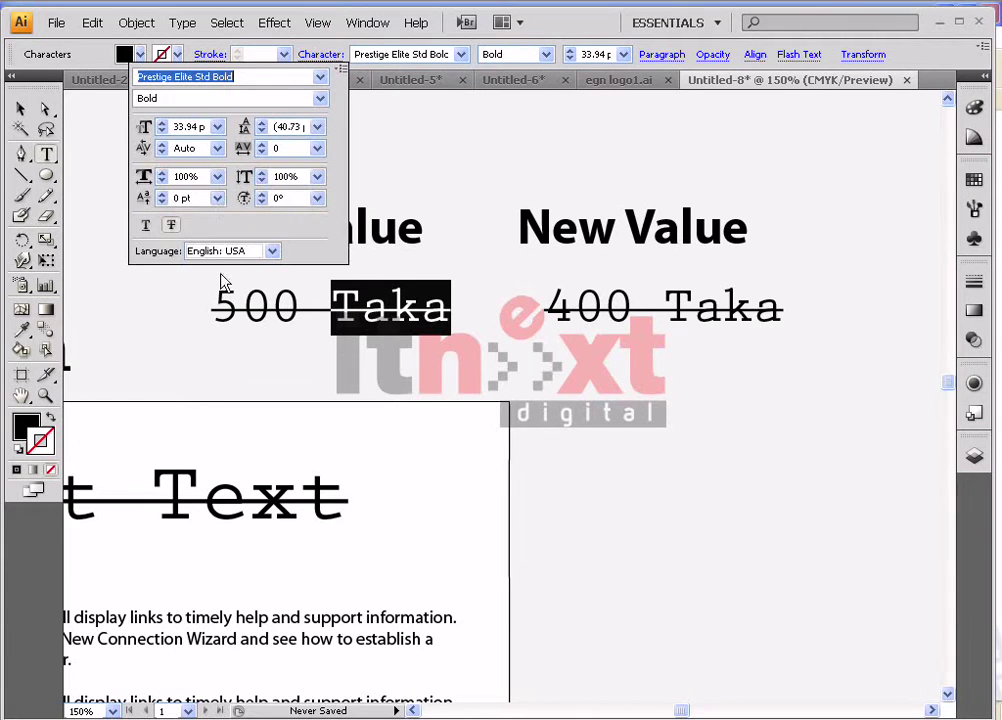
{"action": "left_click", "coordinate": [173, 228]}
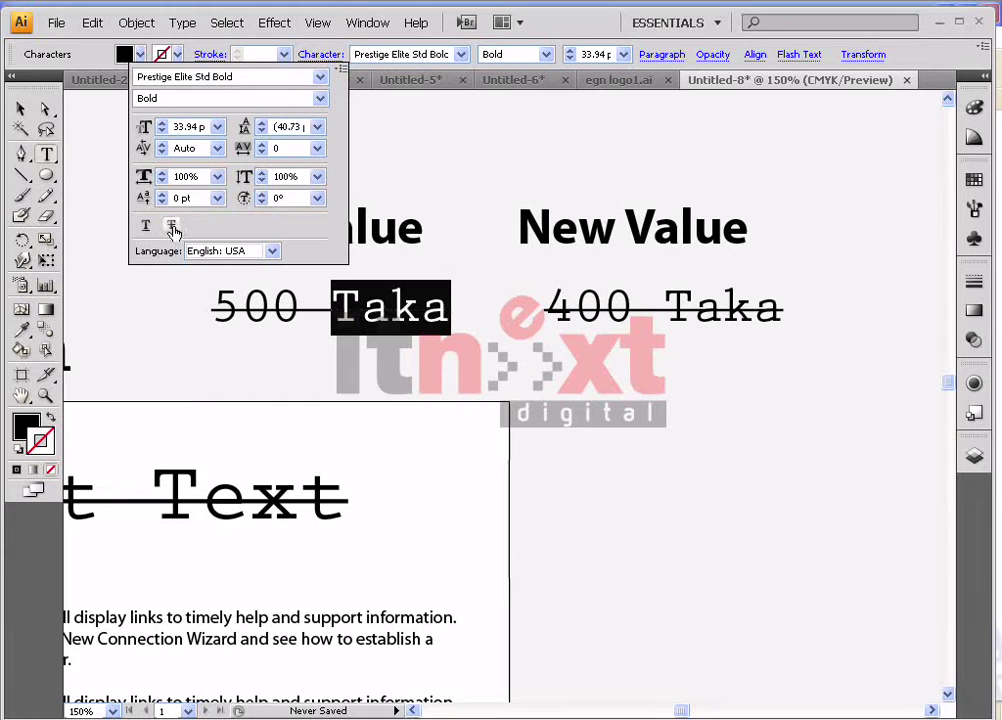
{"action": "left_click", "coordinate": [392, 312]}
Remove the strikethrough from the space between 500 and Taka
{"action": "left_click_drag", "start_coordinate": [315, 313], "coordinate": [352, 313]}
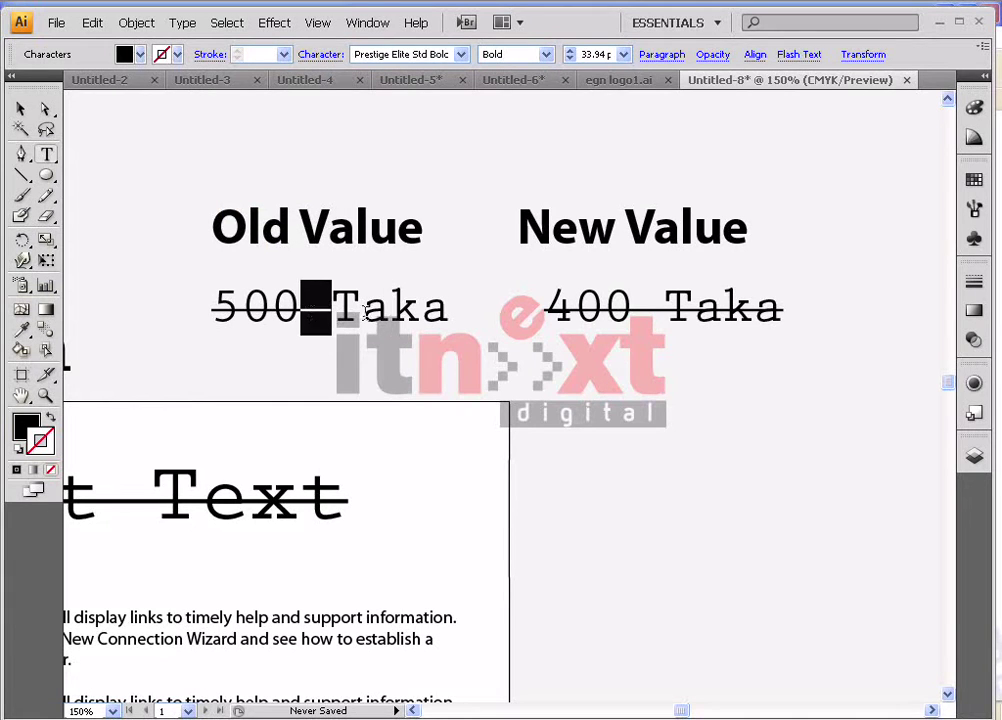
{"action": "left_click", "coordinate": [322, 54]}
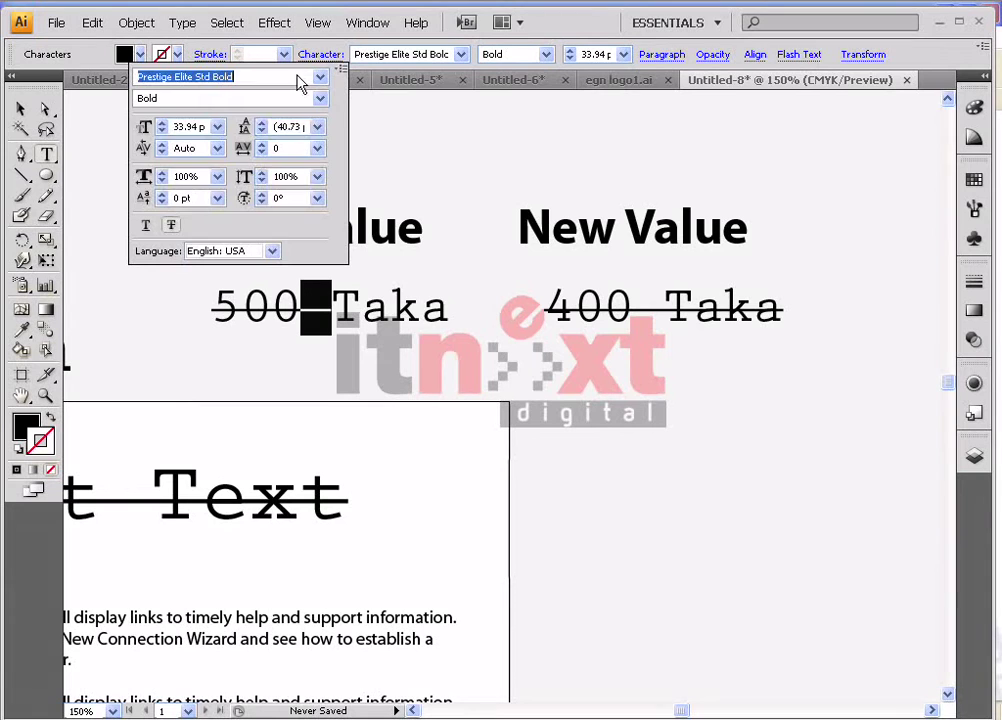
{"action": "left_click", "coordinate": [173, 225]}
{"action": "left_click", "coordinate": [335, 312]}
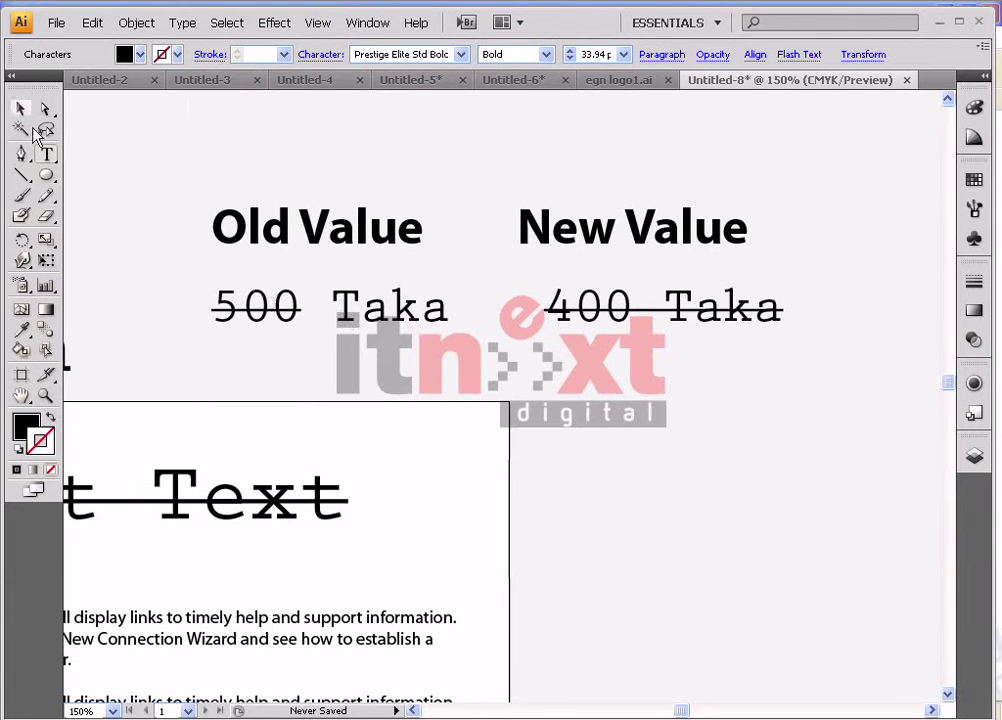
Remove the strikethrough from the entire 400 Taka text and deselect it
{"action": "left_click", "coordinate": [24, 112]}
{"action": "left_click", "coordinate": [565, 306]}
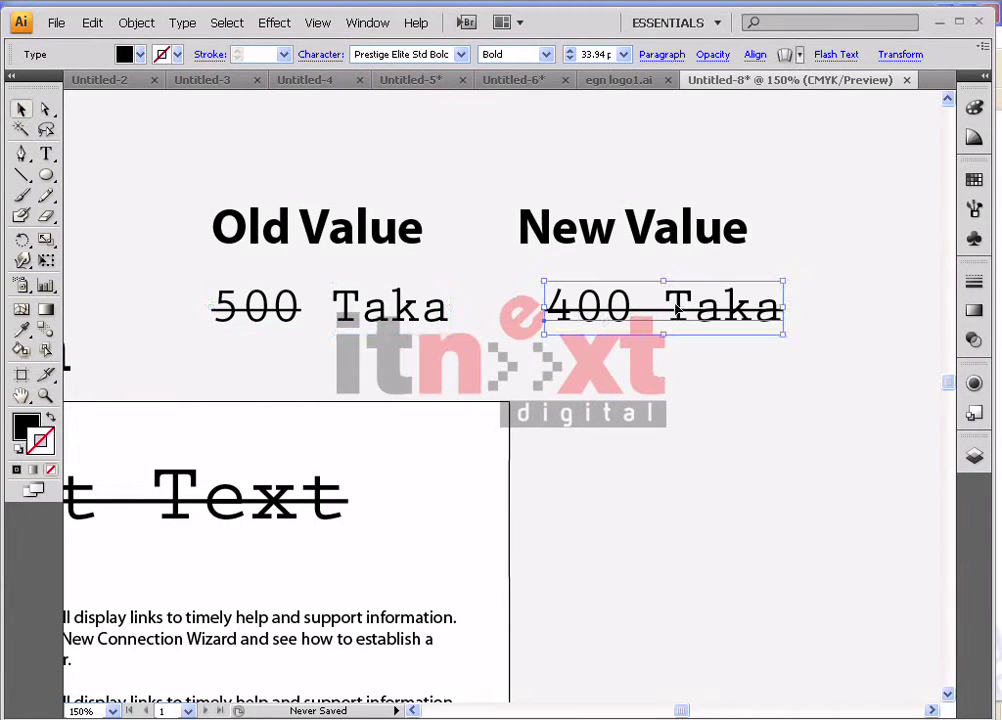
{"action": "left_click", "coordinate": [322, 54]}
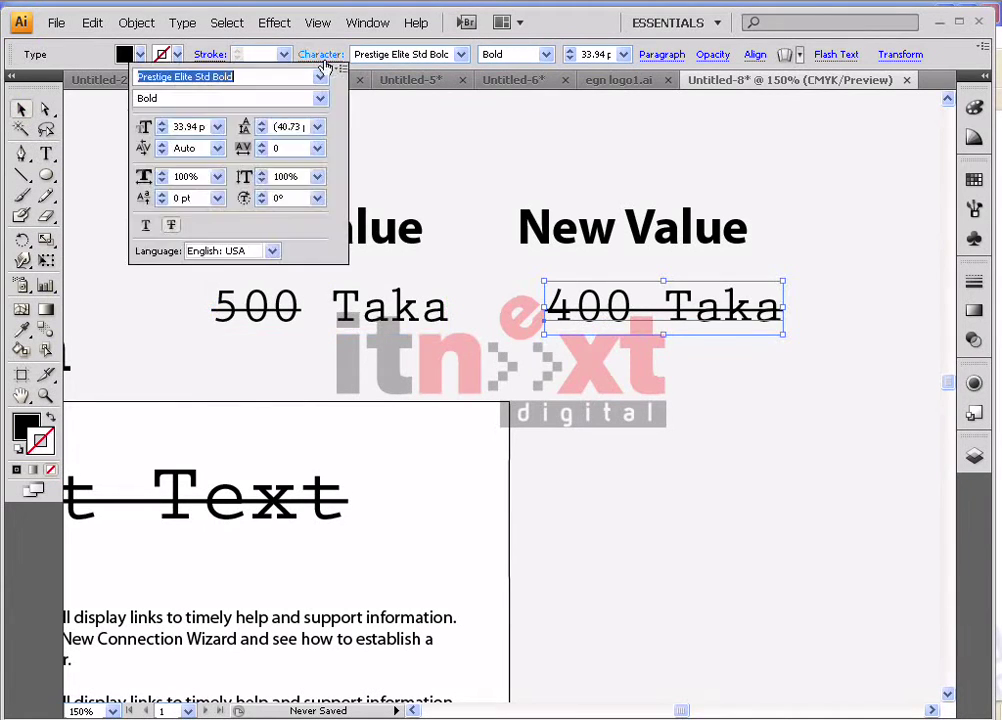
{"action": "left_click", "coordinate": [172, 229]}
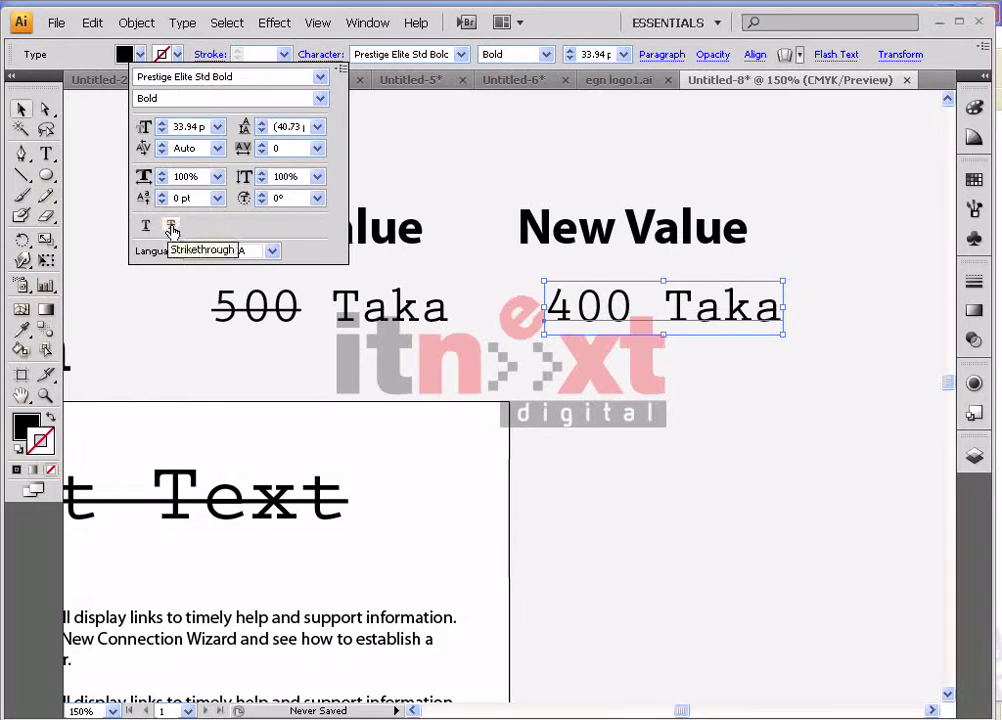
{"action": "left_click", "coordinate": [528, 377]}
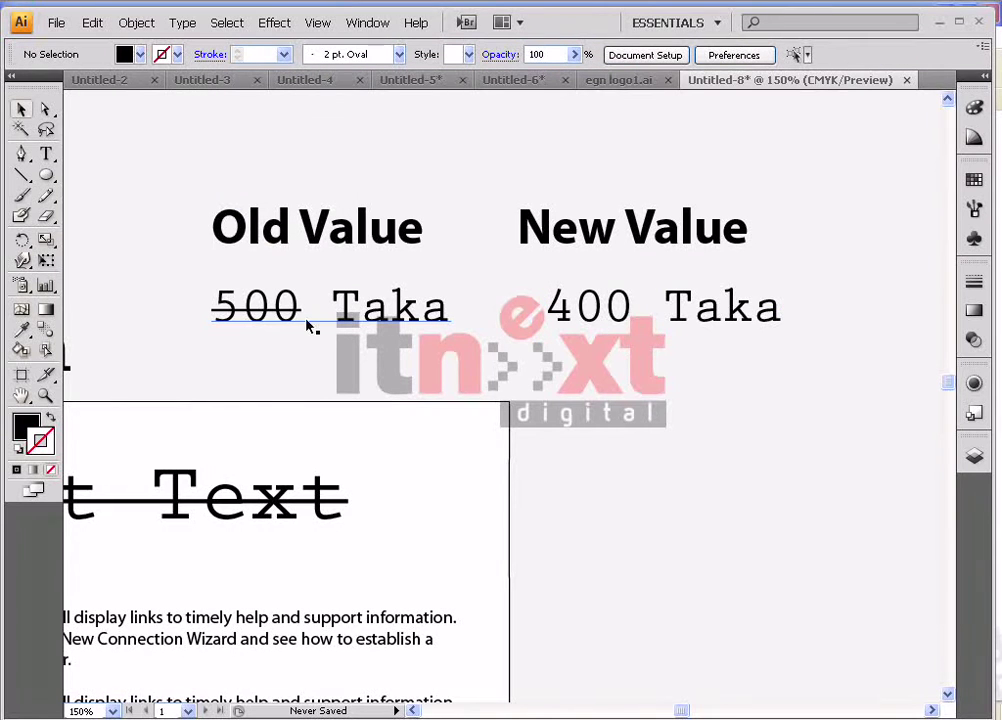
Delete the Old Value, New Value, 500 Taka and 400 Taka example texts
{"action": "left_click_drag", "start_coordinate": [695, 328], "coordinate": [680, 322]}
{"action": "left_click", "coordinate": [606, 369]}
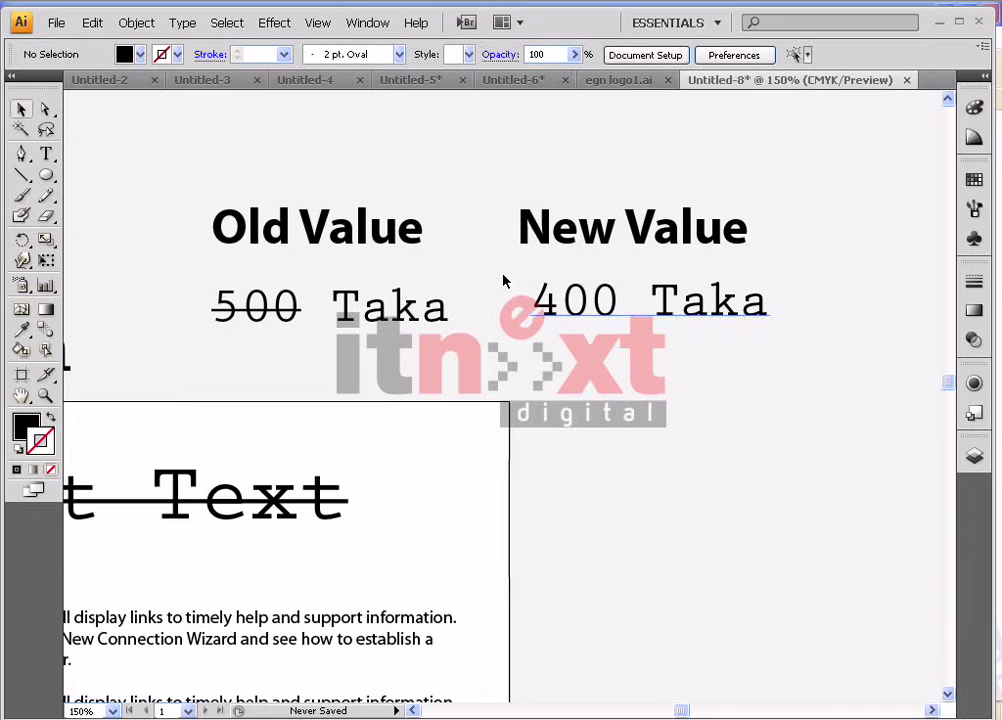
{"action": "left_click_drag", "start_coordinate": [286, 170], "coordinate": [772, 350]}
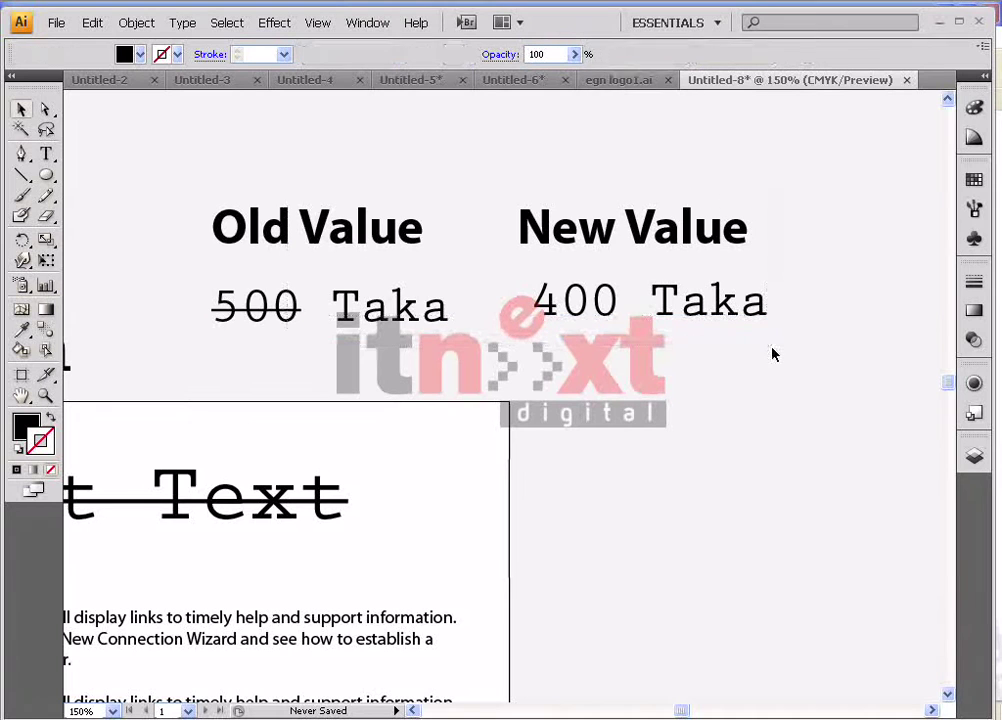
{"action": "key", "text": "Delete"}
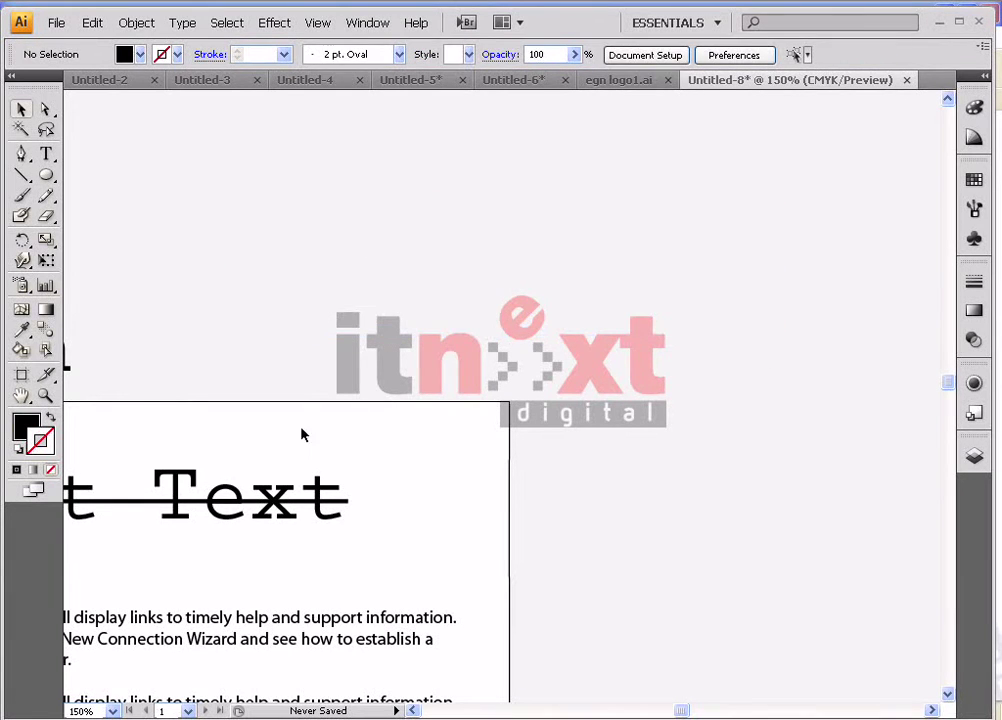
Move the egn text above the start of the More About Text heading and deselect it
{"action": "left_click_drag", "start_coordinate": [240, 444], "coordinate": [680, 346]}
{"action": "scroll", "coordinate": [593, 363], "scroll_direction": "down", "scroll_amount": 1}
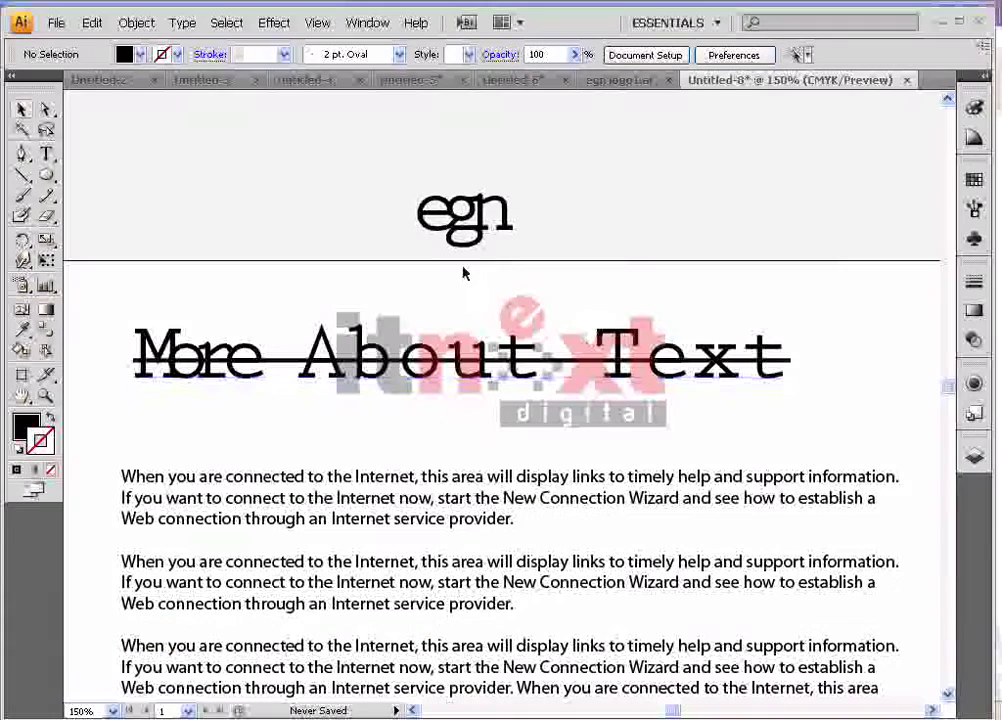
{"action": "left_click_drag", "start_coordinate": [499, 227], "coordinate": [256, 192]}
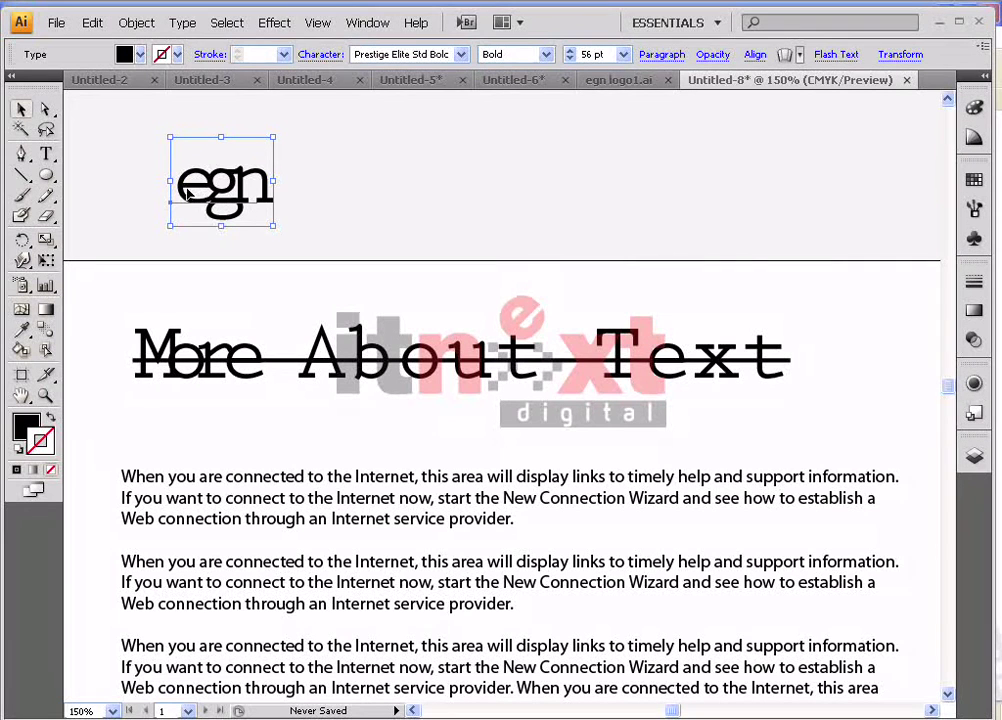
{"action": "left_click", "coordinate": [306, 201]}
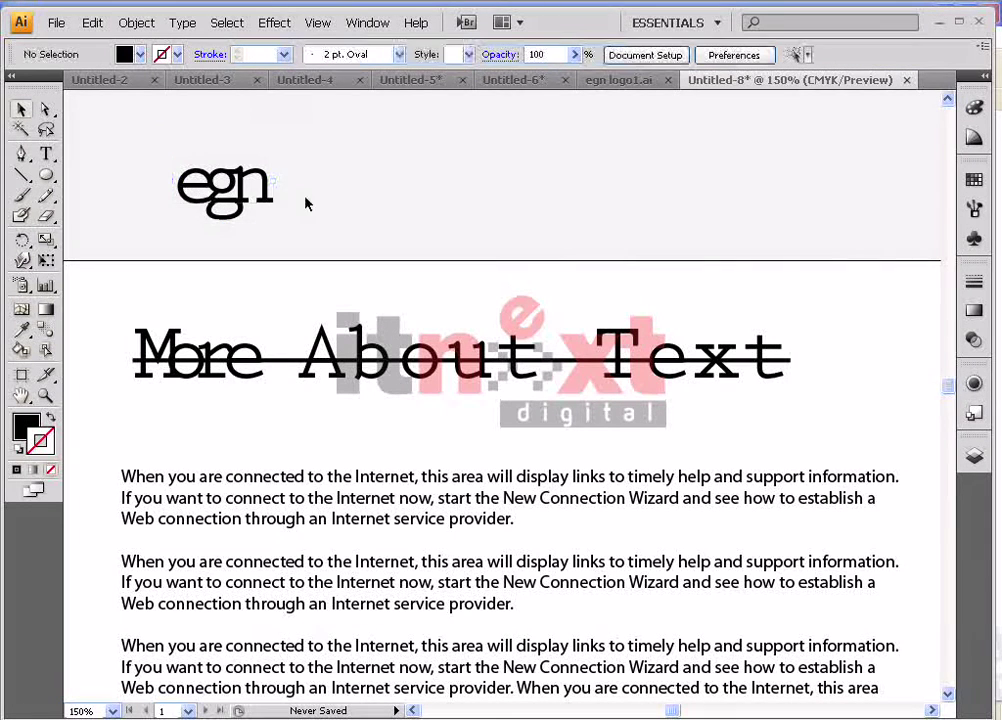
{"action": "left_click", "coordinate": [247, 205]}
{"action": "left_click", "coordinate": [398, 201]}
Replace the strikethrough on the More About Text heading with an underline and deselect the heading
{"action": "scroll", "coordinate": [398, 201], "scroll_direction": "down", "scroll_amount": 3}
{"action": "left_click", "coordinate": [398, 255]}
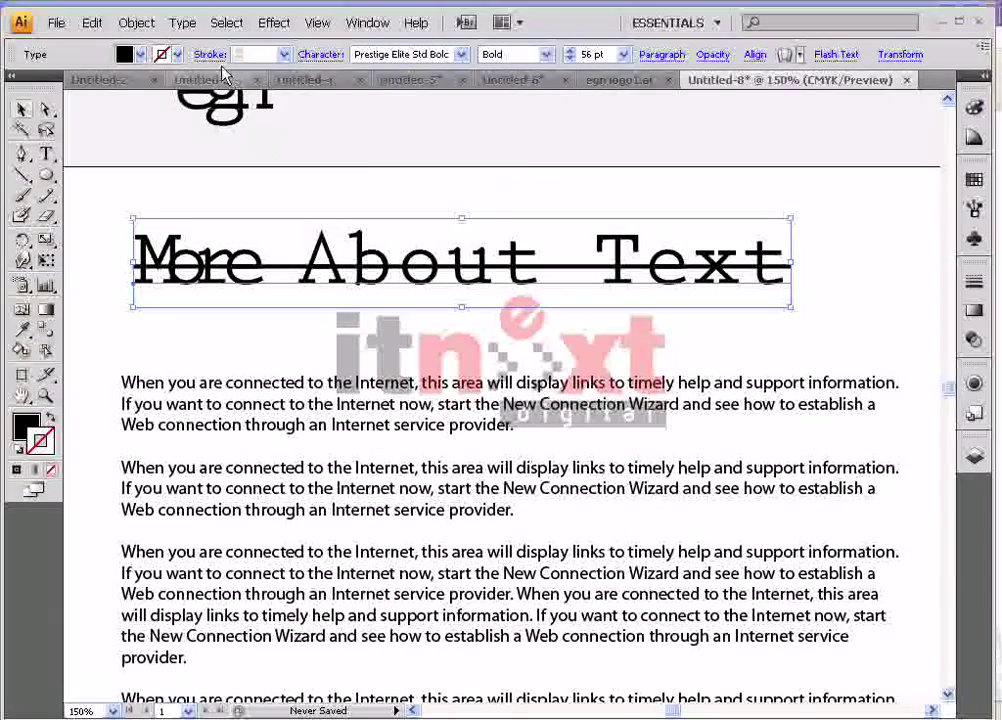
{"action": "left_click", "coordinate": [314, 54]}
{"action": "left_click", "coordinate": [179, 227]}
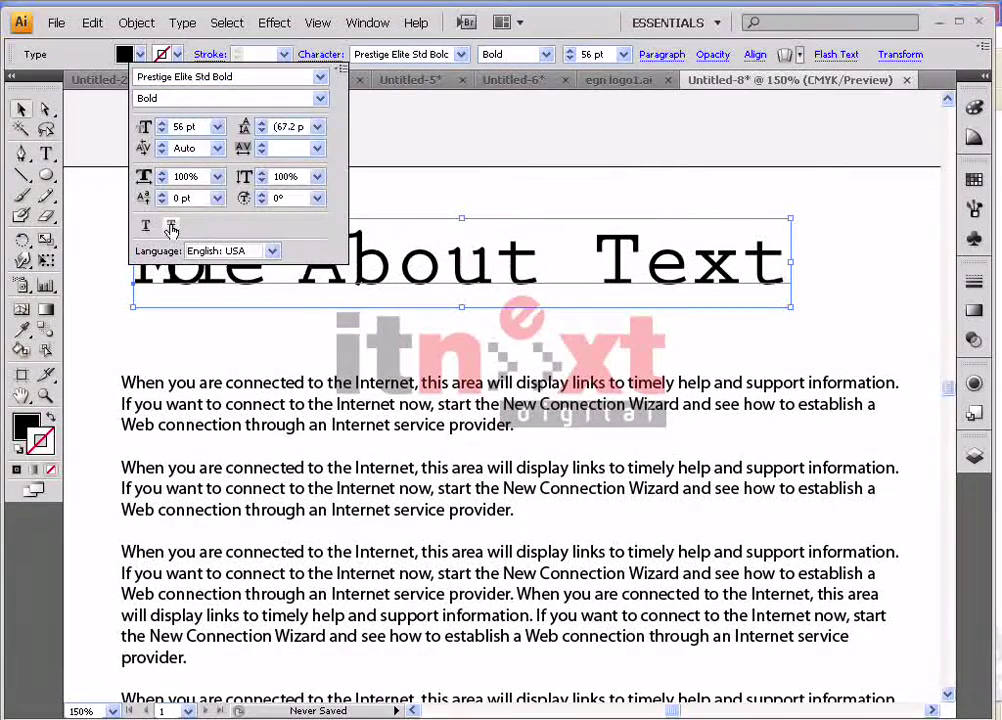
{"action": "left_click", "coordinate": [147, 229]}
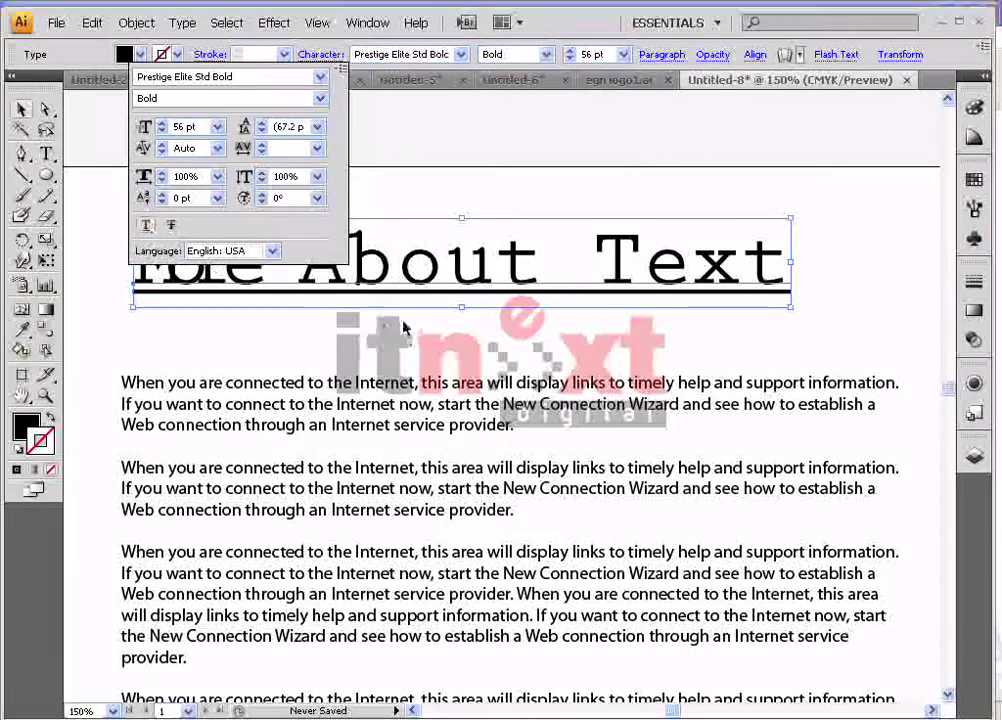
{"action": "left_click", "coordinate": [286, 311]}
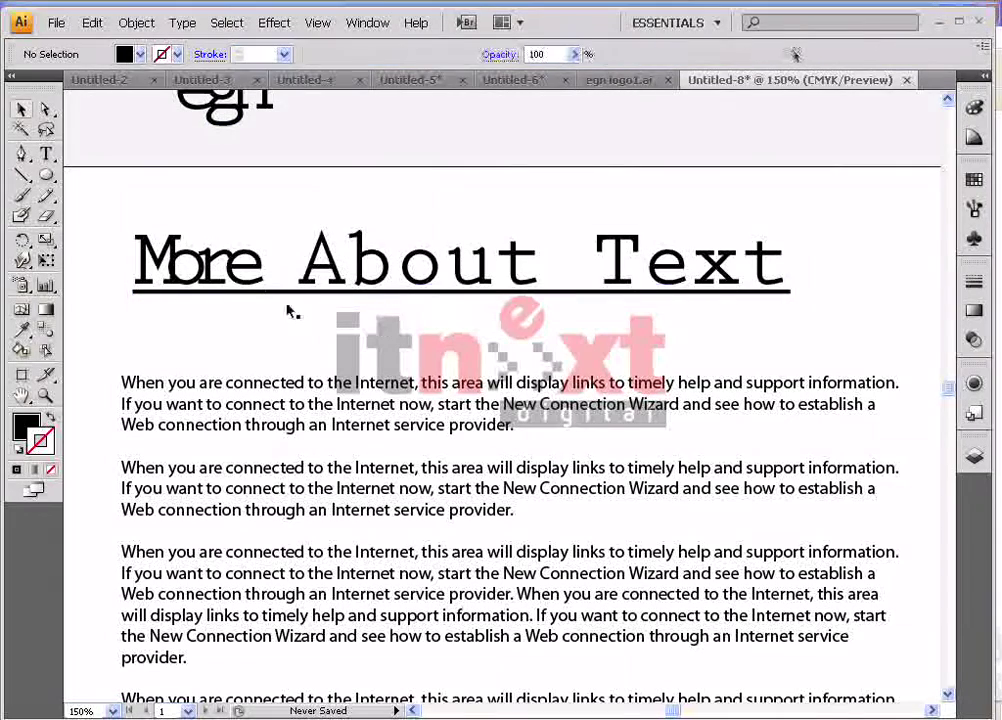
Try to rotate the individual characters of the More About Text heading
{"action": "left_click", "coordinate": [400, 262]}
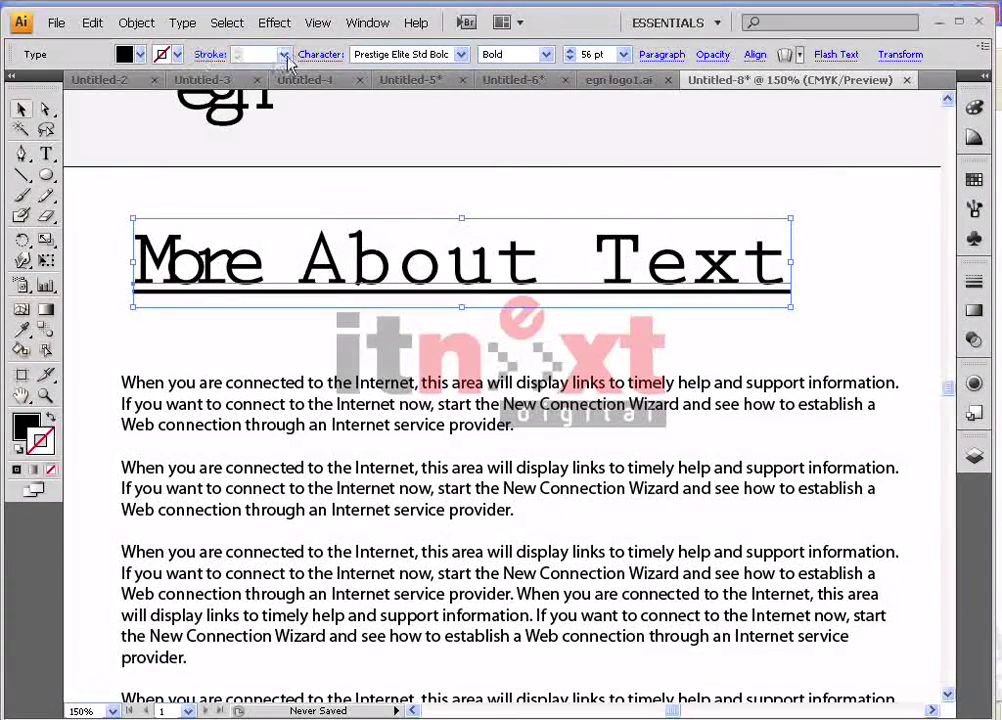
{"action": "left_click", "coordinate": [321, 54]}
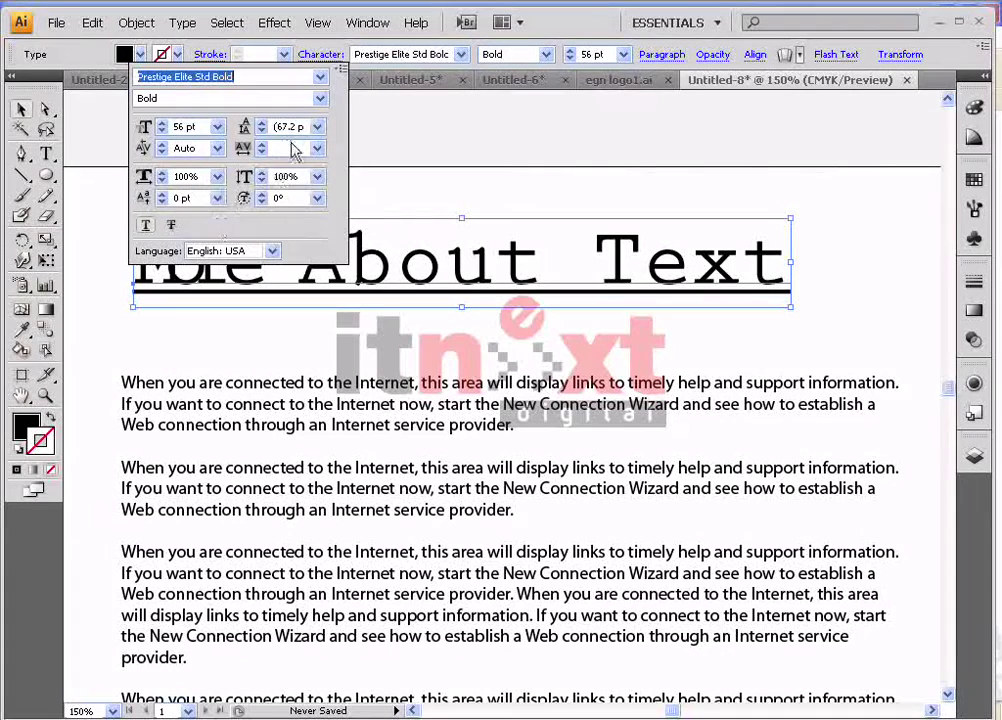
{"action": "left_click", "coordinate": [285, 198]}
{"action": "type", "text": "41"}
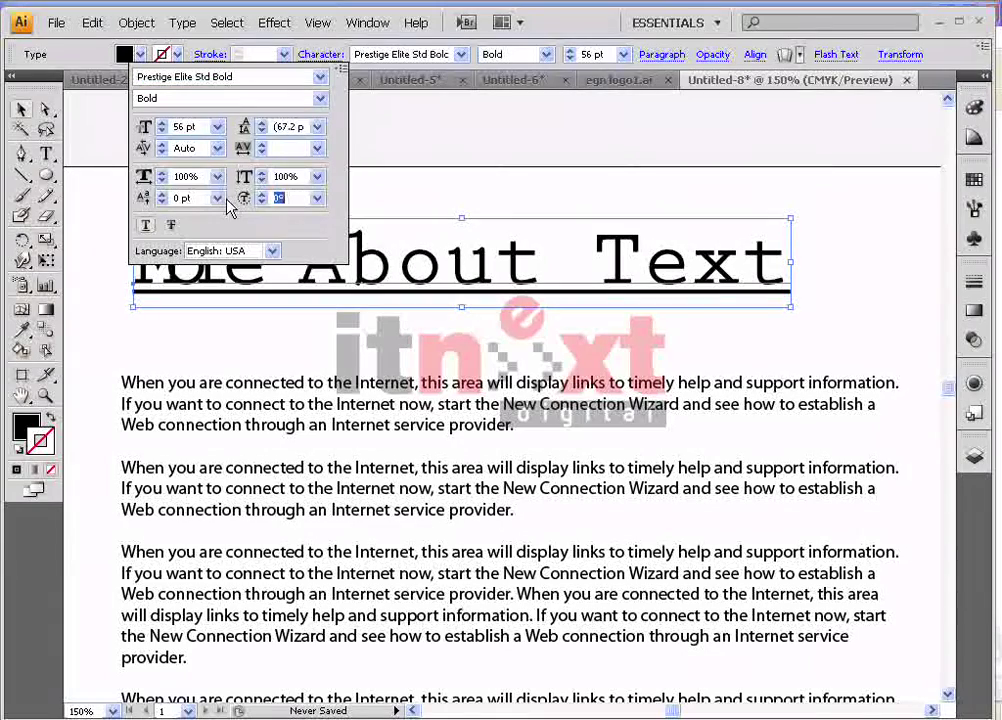
{"action": "type", "text": "0"}
{"action": "key", "text": "Return"}
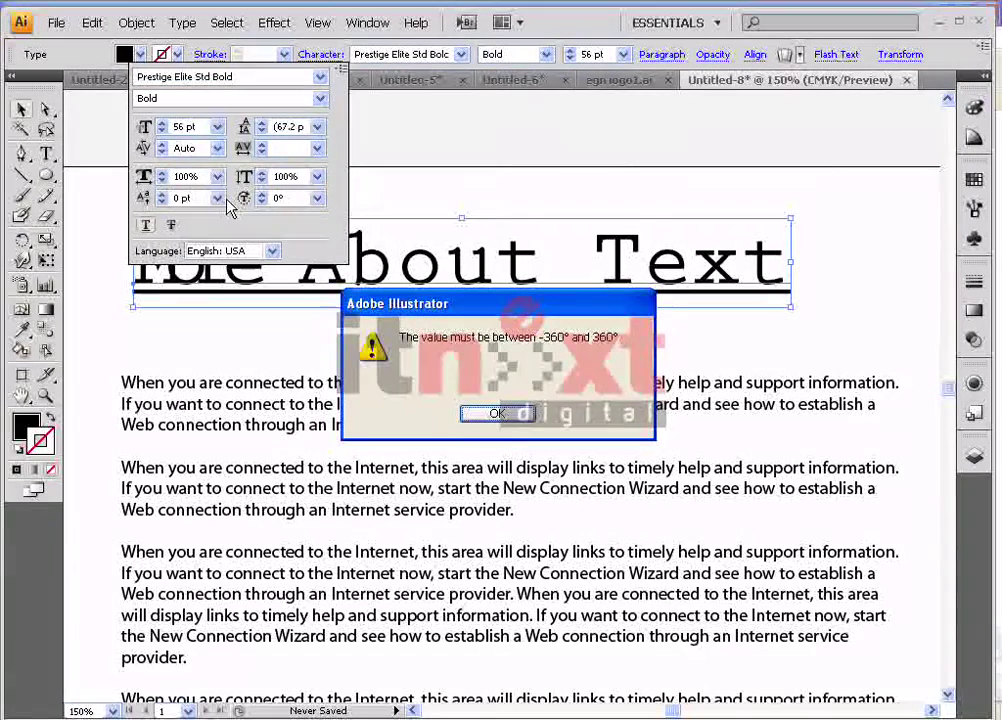
{"action": "key", "text": "Return"}
Set the character rotation of the More About Text heading to 40° and deselect it
{"action": "left_click", "coordinate": [318, 55]}
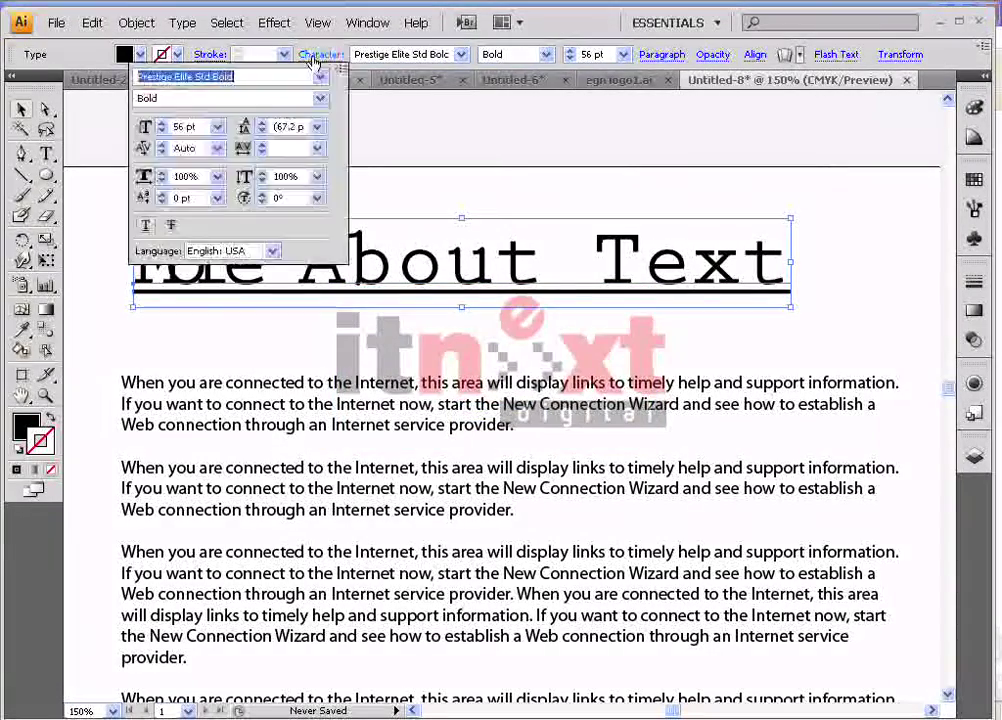
{"action": "left_click", "coordinate": [284, 198]}
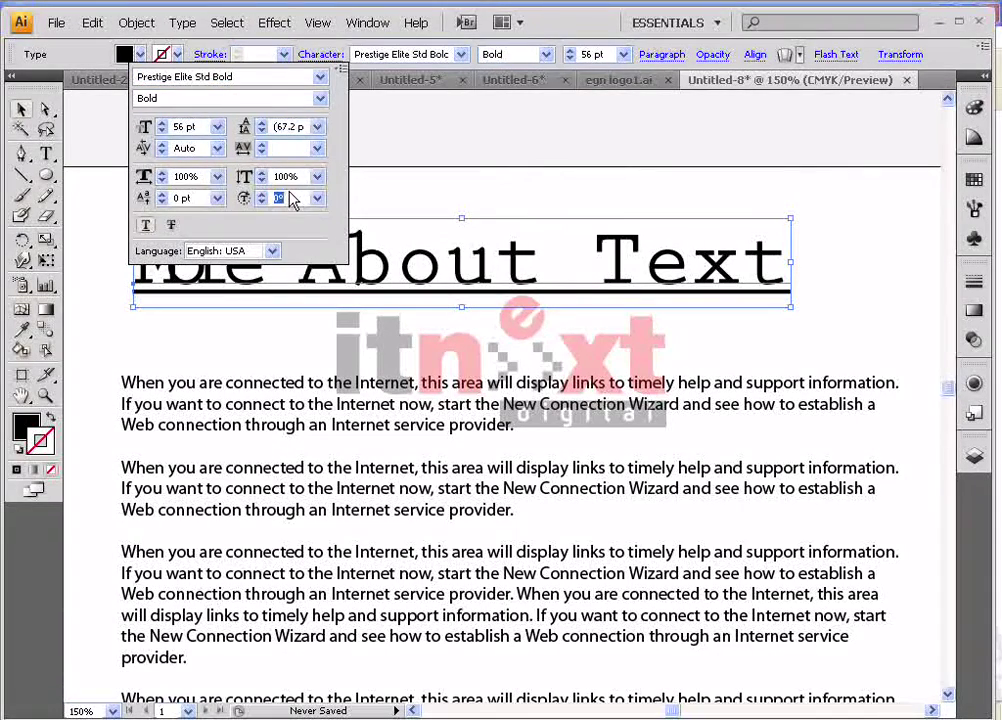
{"action": "type", "text": "40"}
{"action": "key", "text": "Return"}
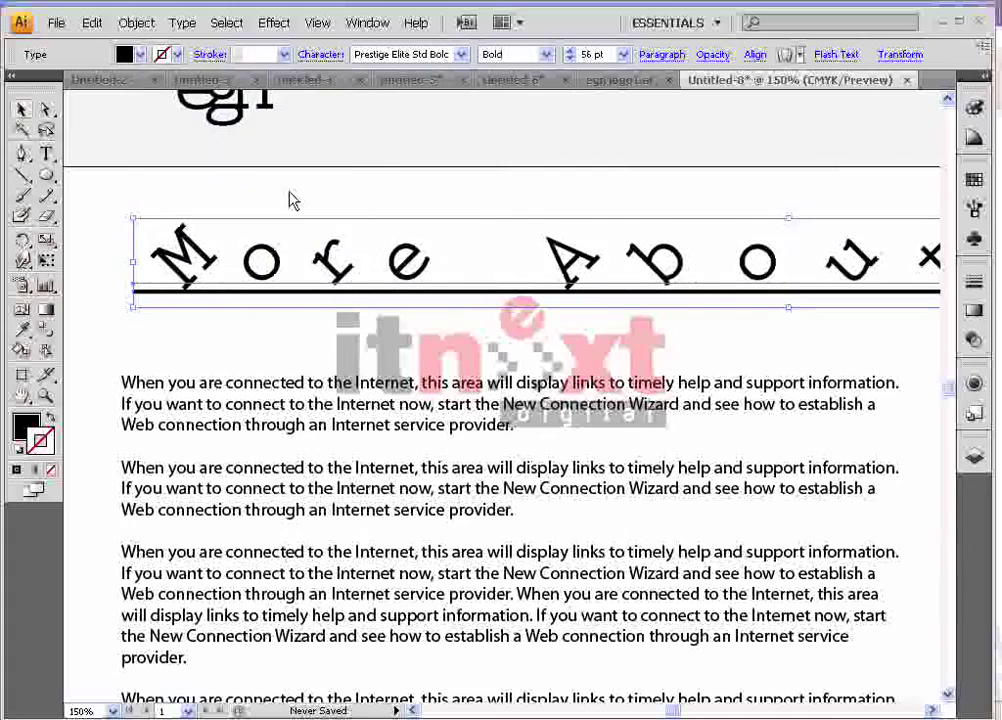
{"action": "left_click", "coordinate": [266, 260]}
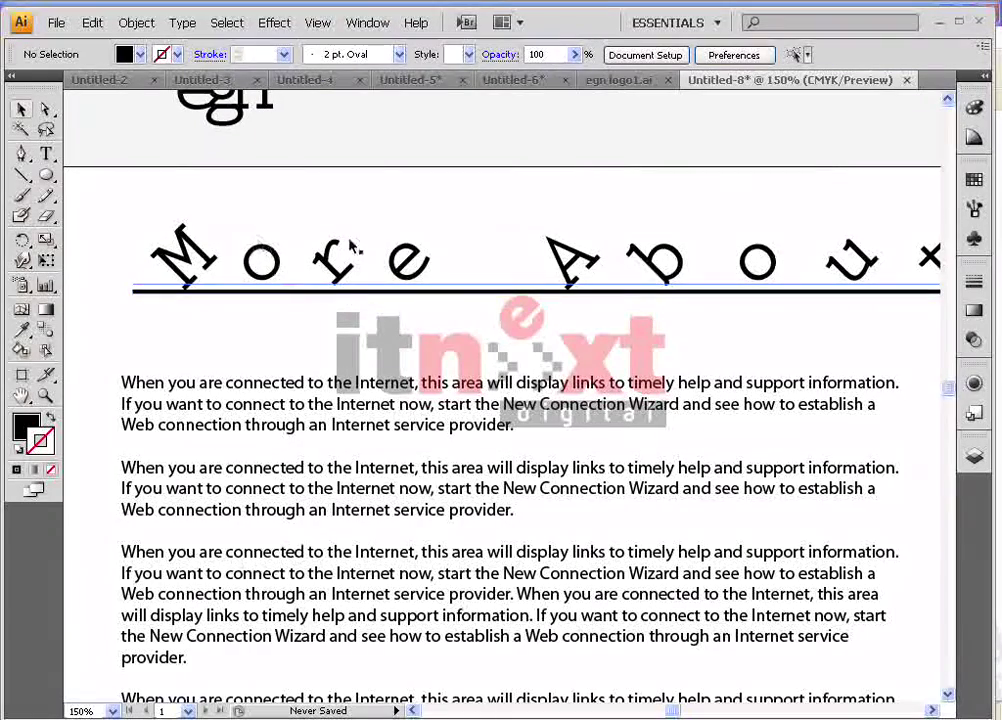
Shift the rotated heading slightly to the left and undo the move
{"action": "scroll", "coordinate": [718, 335], "scroll_direction": "up", "scroll_amount": 2}
{"action": "left_click_drag", "start_coordinate": [731, 336], "coordinate": [674, 350]}
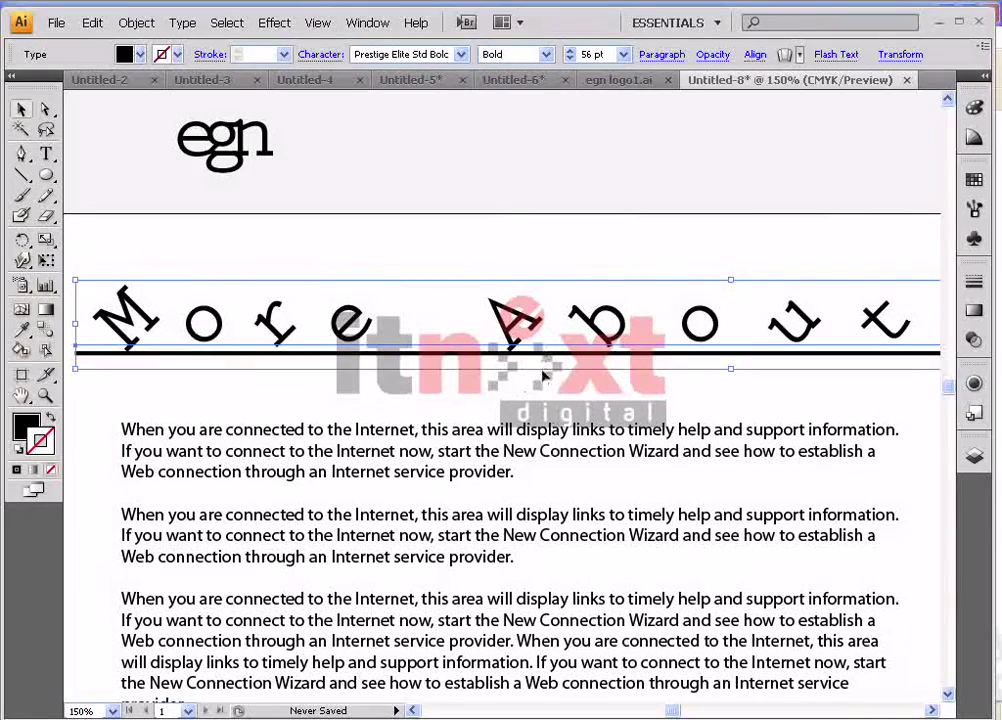
{"action": "key", "text": "ctrl+z"}
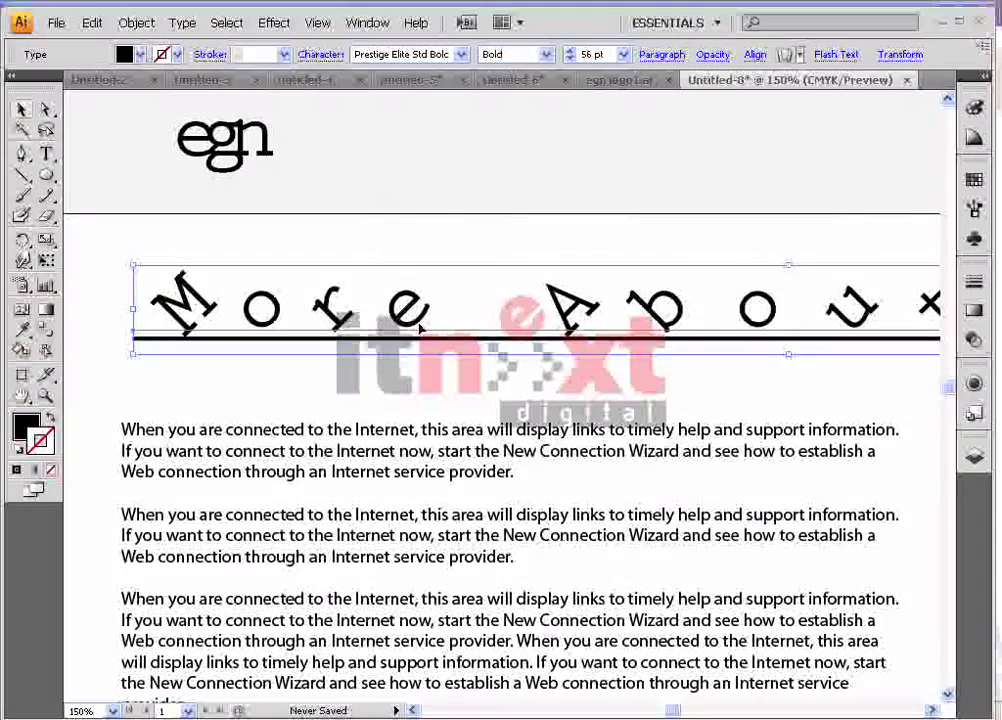
Duplicate the egn text to the right of the original and deselect the copy
{"action": "left_click", "coordinate": [403, 190]}
{"action": "left_click_drag", "start_coordinate": [352, 192], "coordinate": [311, 285]}
{"action": "left_click", "coordinate": [180, 234]}
{"action": "left_click_drag", "start_coordinate": [180, 234], "coordinate": [476, 234]}
{"action": "left_click", "coordinate": [568, 246]}
Set the character rotation of only the letter g in the copied egn text to 45°
{"action": "left_click", "coordinate": [481, 243]}
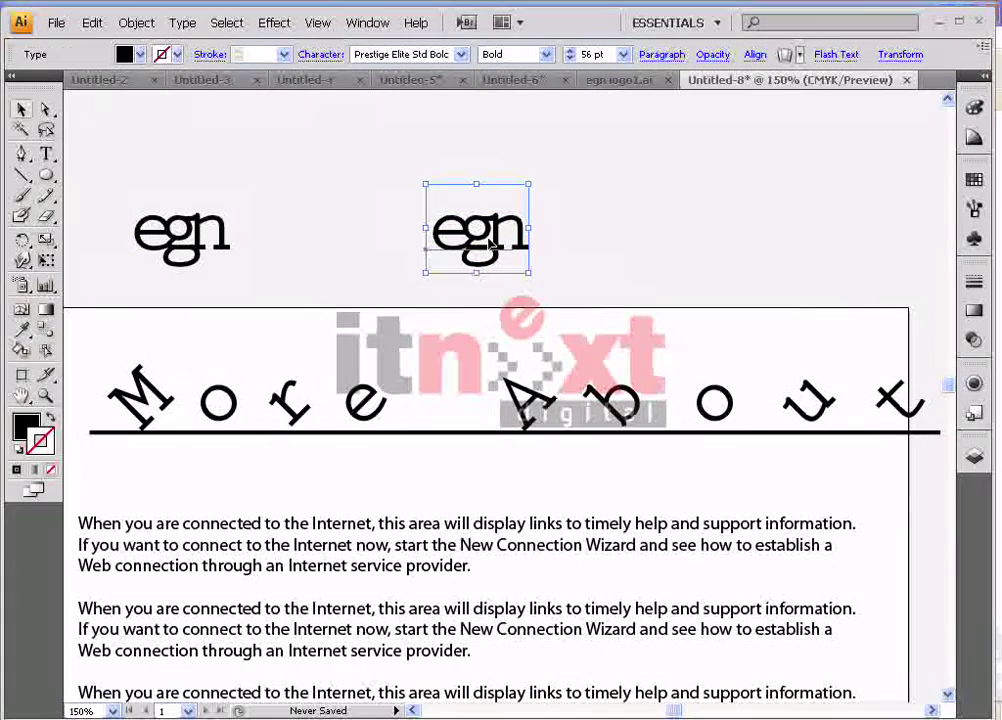
{"action": "double_click", "coordinate": [481, 243]}
{"action": "left_click", "coordinate": [481, 243]}
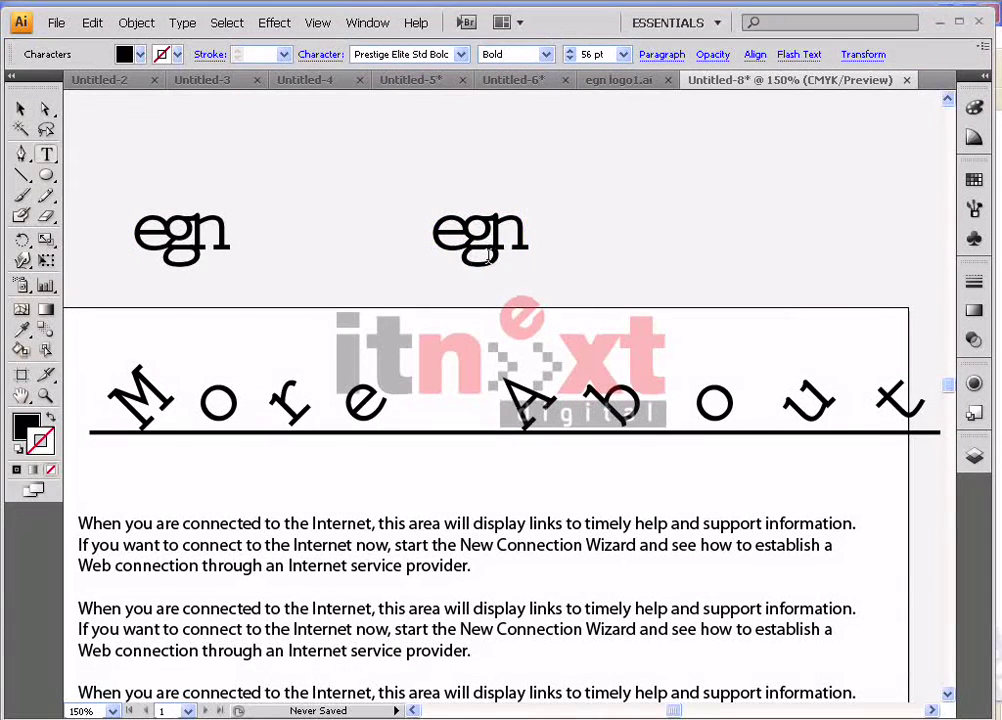
{"action": "left_click_drag", "start_coordinate": [481, 243], "coordinate": [505, 255]}
{"action": "left_click", "coordinate": [523, 247]}
{"action": "key", "text": "Left"}
{"action": "key", "text": "shift+Left"}
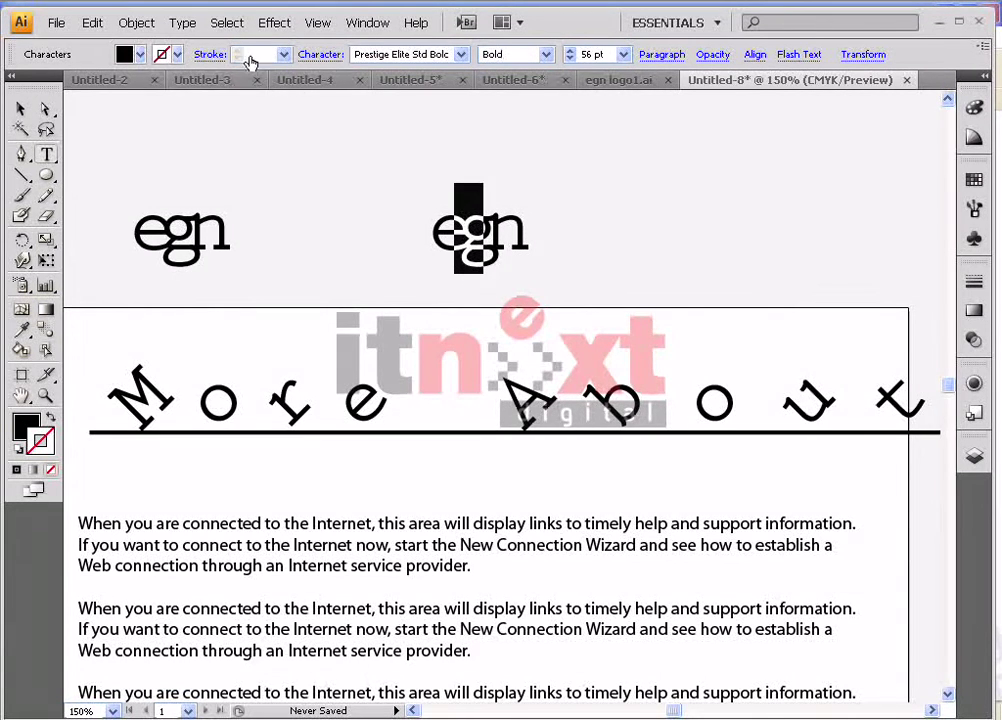
{"action": "left_click", "coordinate": [322, 54]}
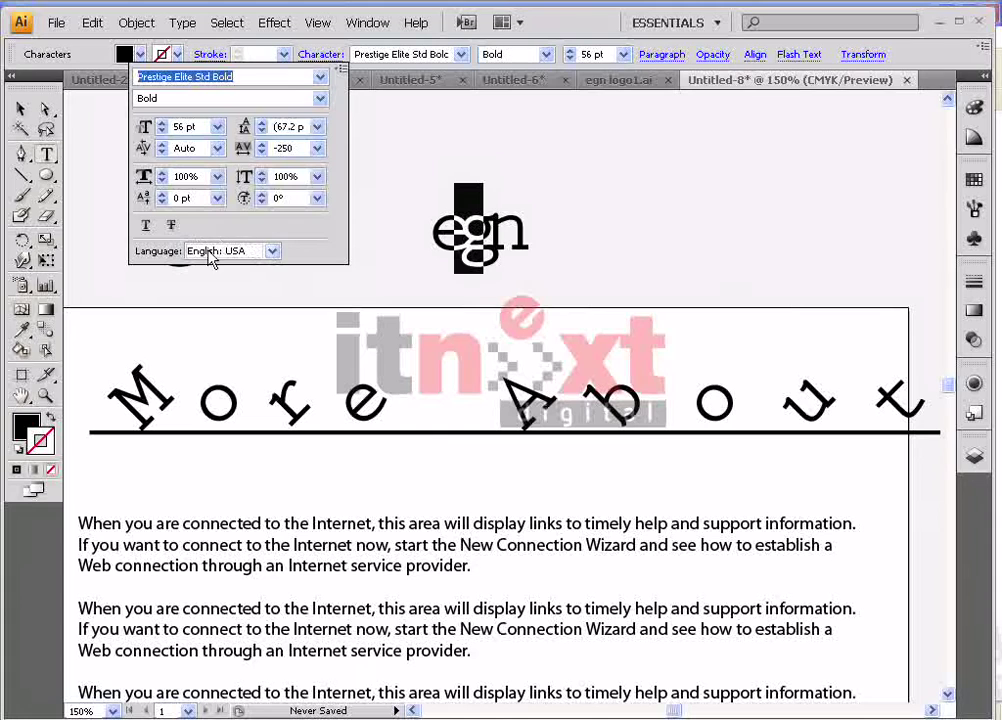
{"action": "left_click", "coordinate": [280, 198]}
{"action": "type", "text": "45"}
{"action": "key", "text": "Return"}
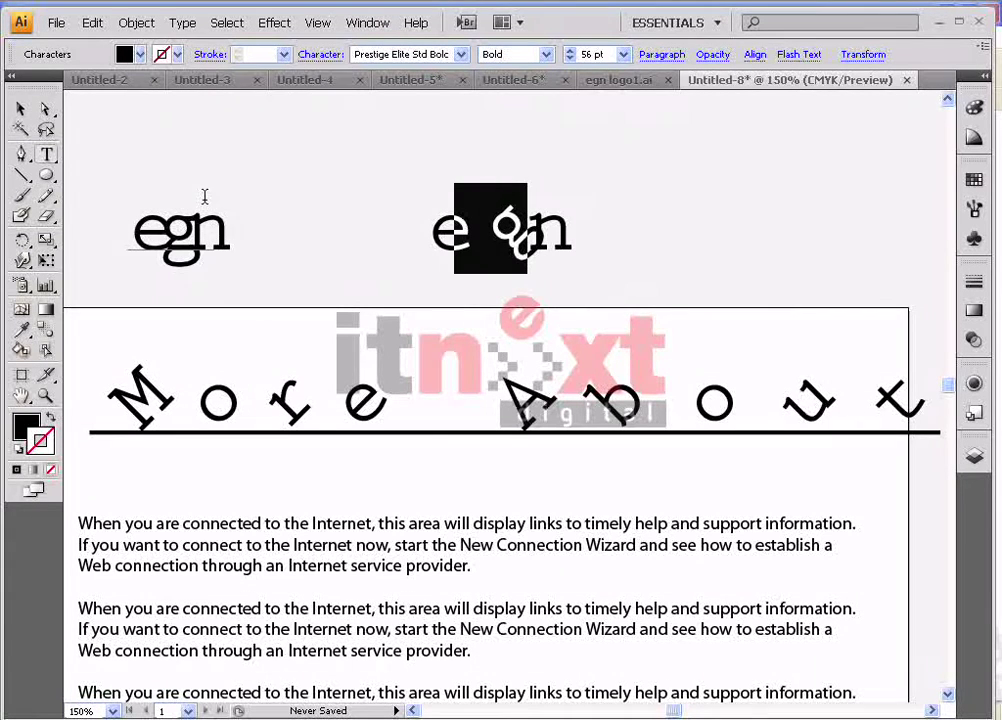
{"action": "left_click", "coordinate": [490, 230]}
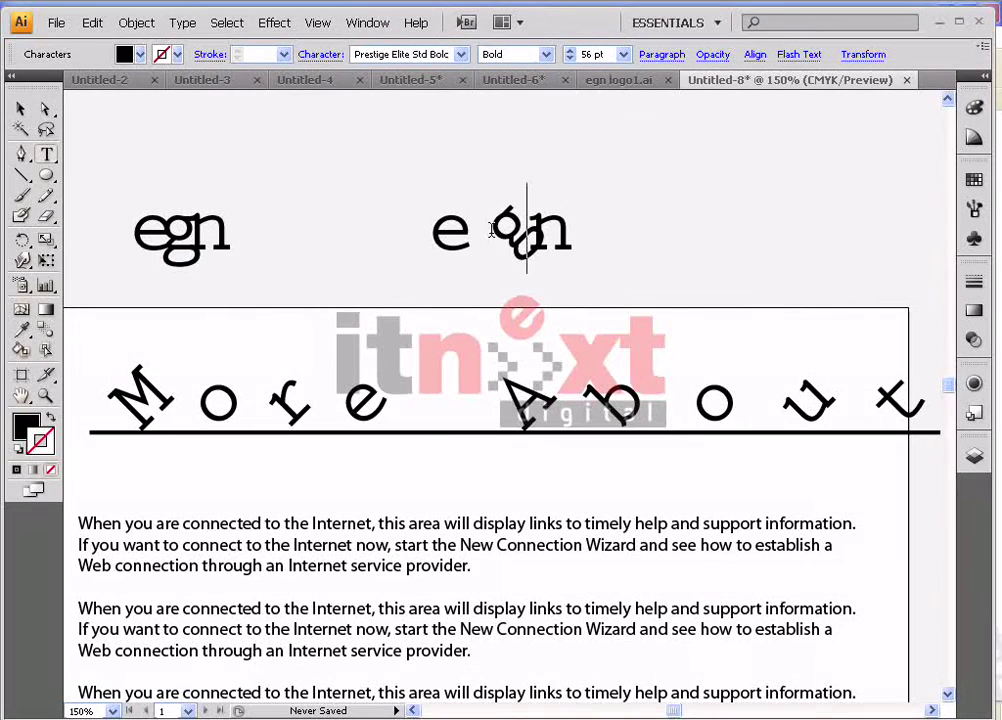
Set the tracking of all letters in the copied egn text to 0
{"action": "left_click_drag", "start_coordinate": [428, 245], "coordinate": [644, 244]}
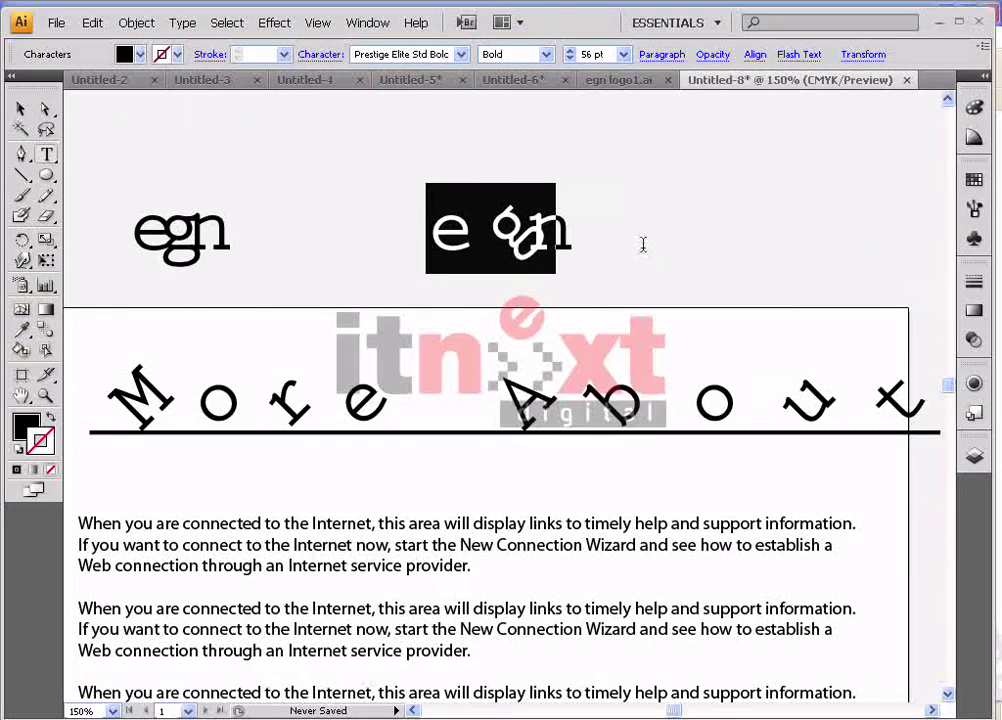
{"action": "left_click", "coordinate": [316, 54]}
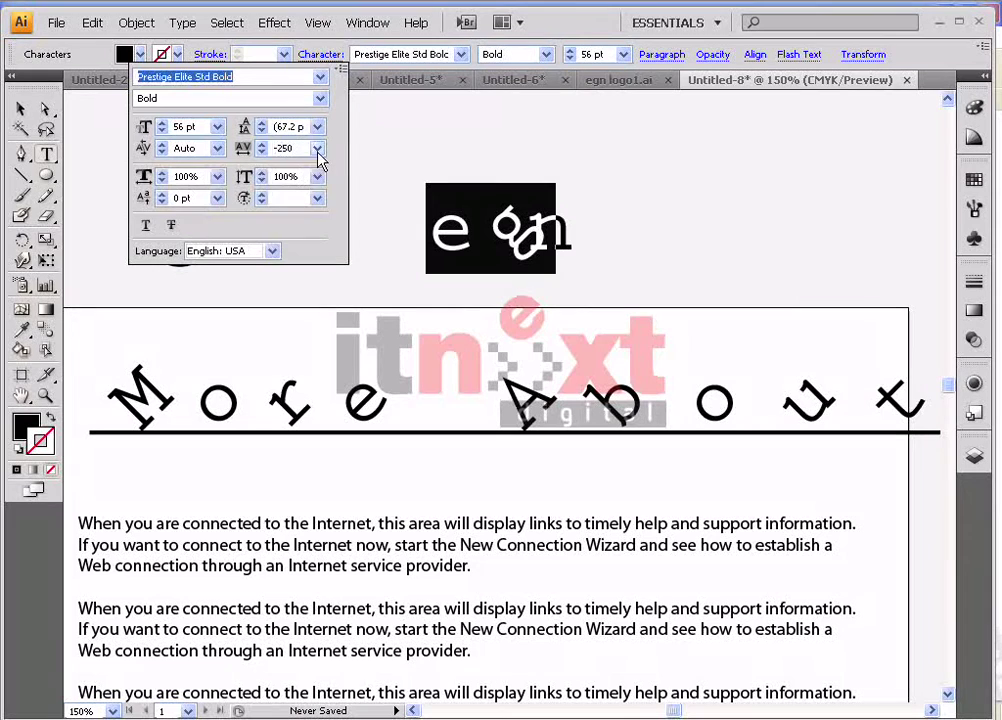
{"action": "left_click", "coordinate": [317, 148]}
{"action": "left_click", "coordinate": [303, 150]}
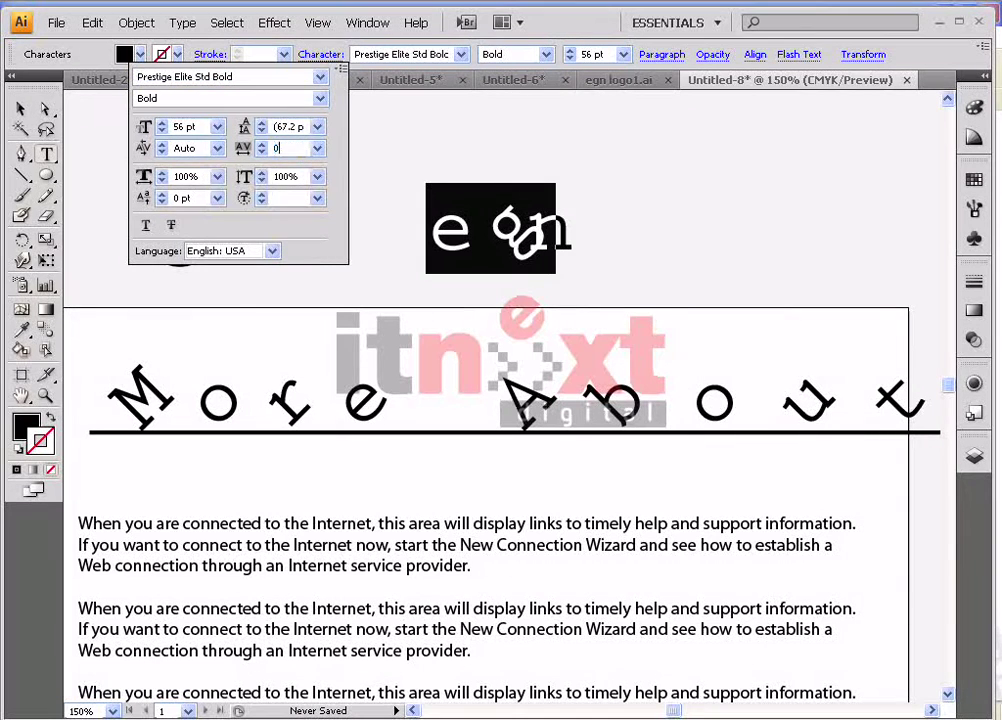
{"action": "type", "text": "0"}
{"action": "key", "text": "Return"}
{"action": "left_click", "coordinate": [521, 212]}
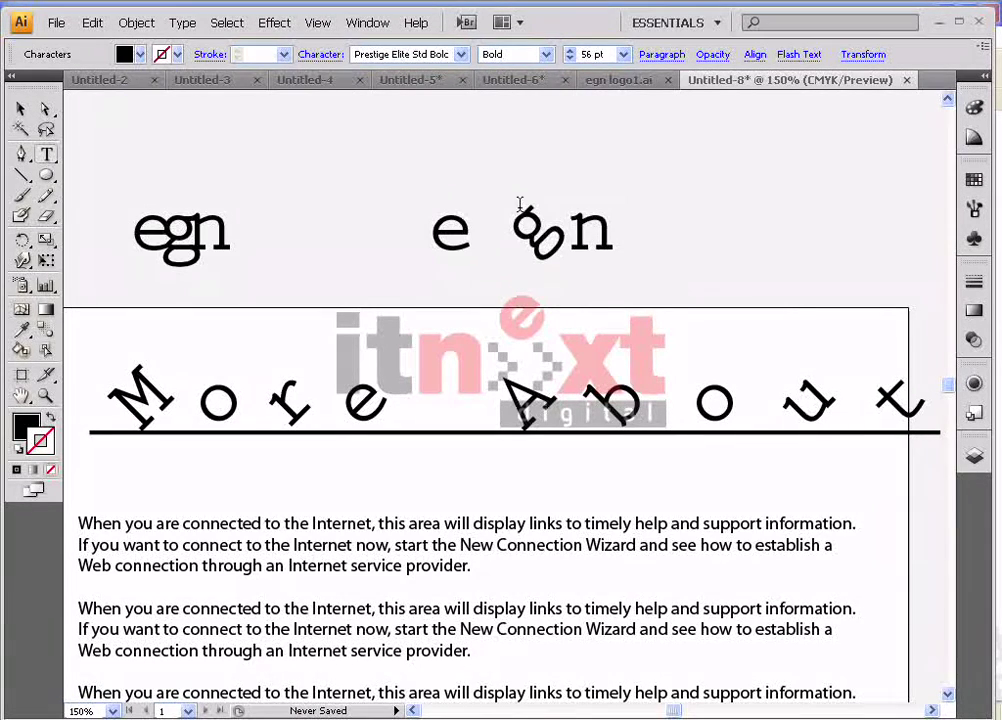
Try inserting an extra character between g and n in the copied egn text and delete it again
{"action": "left_click_drag", "start_coordinate": [514, 217], "coordinate": [571, 213]}
{"action": "left_click", "coordinate": [489, 214]}
{"action": "key", "text": "ctrl+z"}
{"action": "left_click", "coordinate": [597, 208]}
{"action": "key", "text": "Right"}
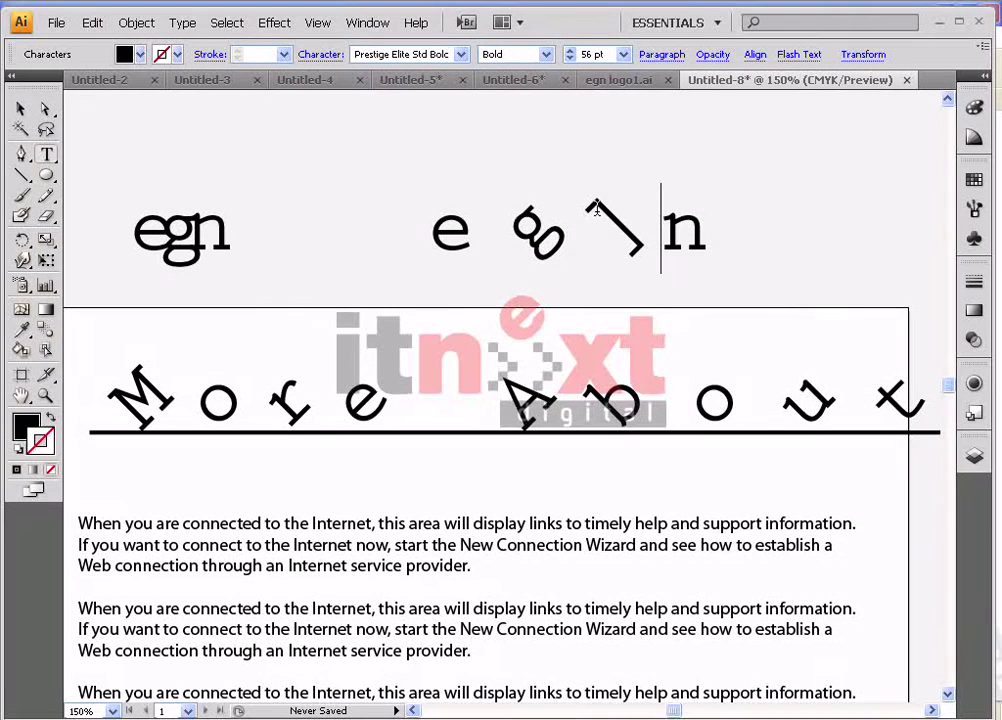
{"action": "key", "text": "BackSpace"}
{"action": "key", "text": "BackSpace"}
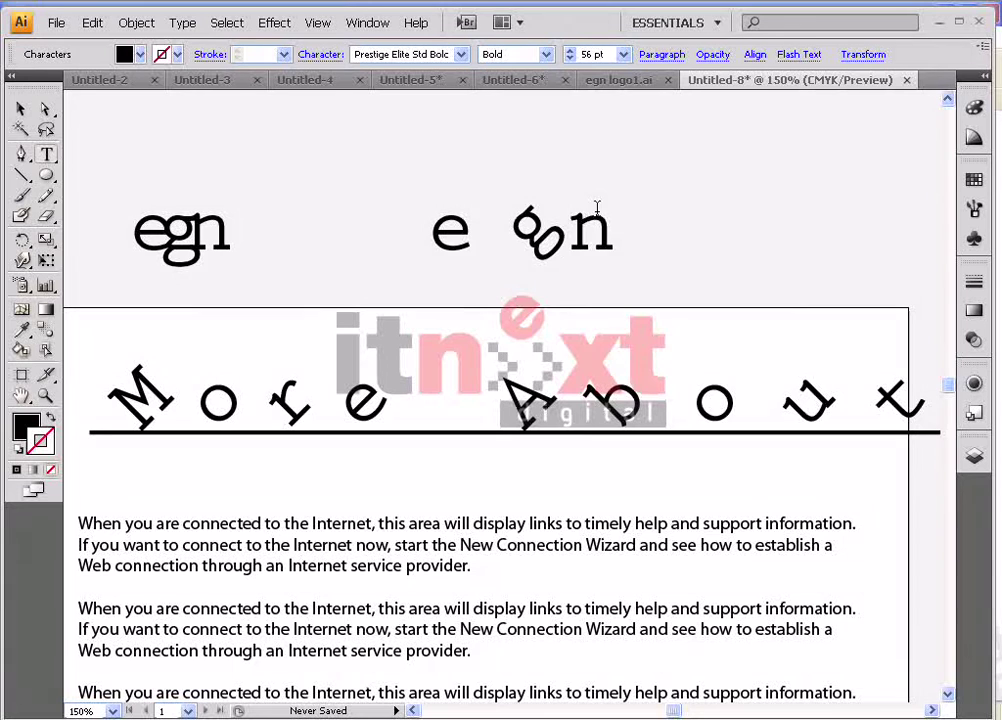
{"action": "type", "text": "\\"}
{"action": "key", "text": "BackSpace"}
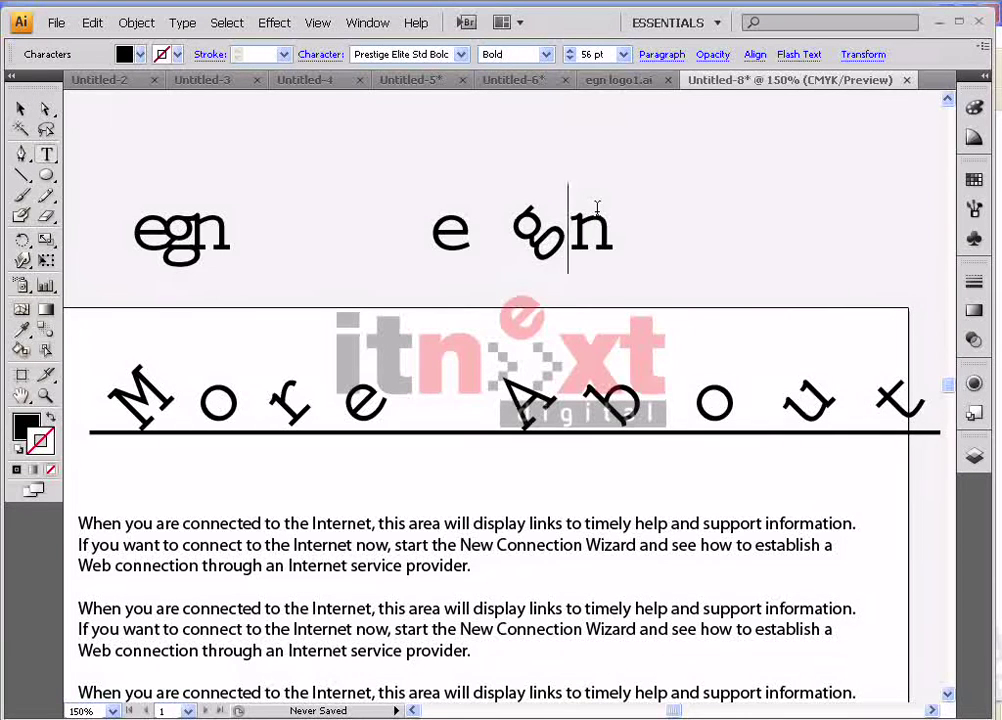
{"action": "type", "text": "]"}
{"action": "key", "text": "shift+Left"}
{"action": "key", "text": "shift+Left"}
{"action": "key", "text": "shift+Left"}
{"action": "key", "text": "Right"}
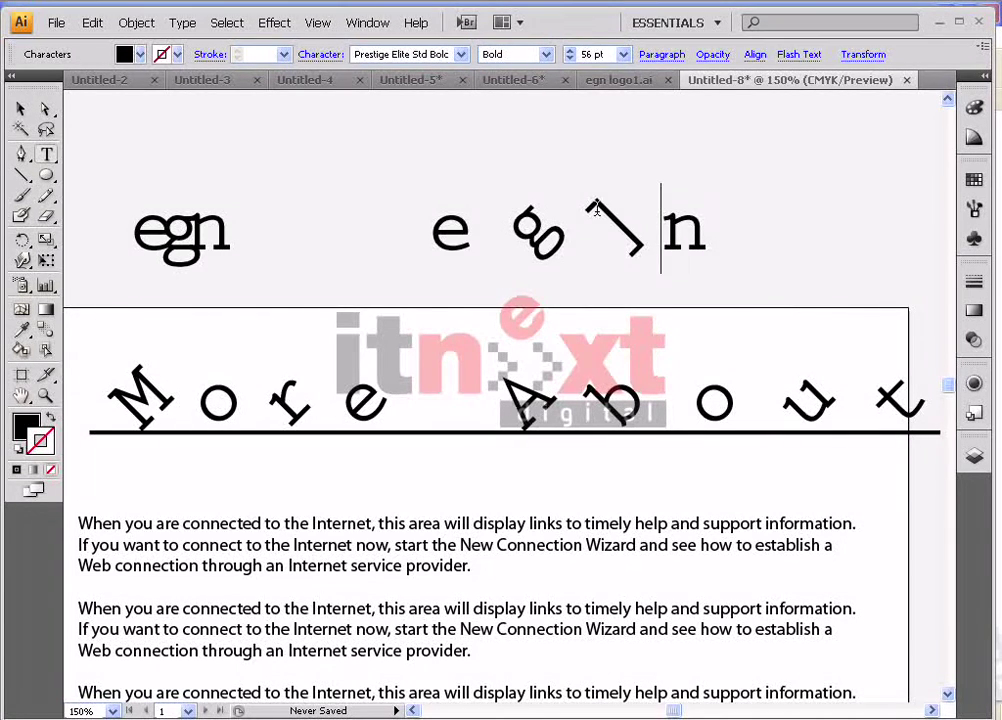
{"action": "key", "text": "BackSpace"}
Set the tracking of the letters e and g in the copied egn text to -100
{"action": "key", "text": "shift+Left"}
{"action": "key", "text": "shift+Left"}
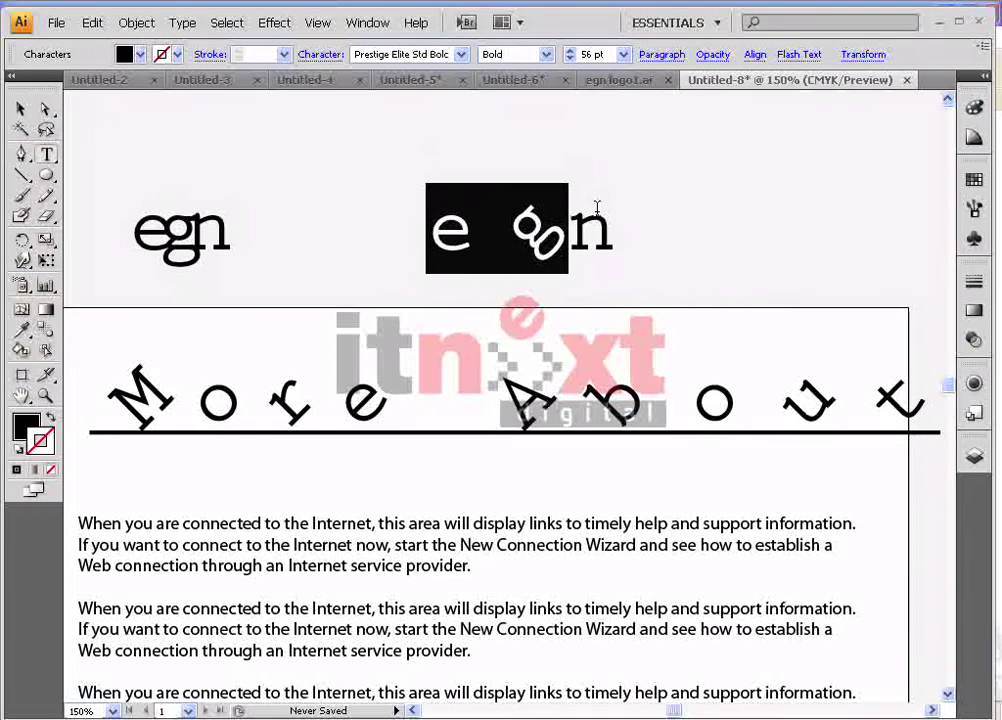
{"action": "left_click", "coordinate": [320, 54]}
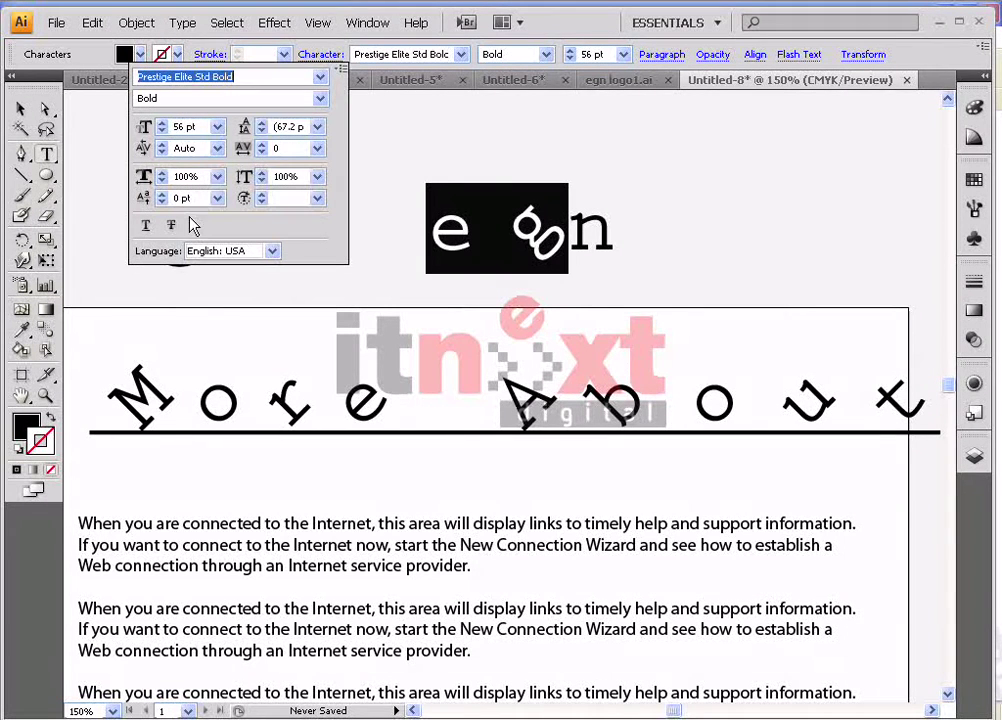
{"action": "left_click", "coordinate": [297, 148]}
{"action": "type", "text": "-100"}
{"action": "key", "text": "Return"}
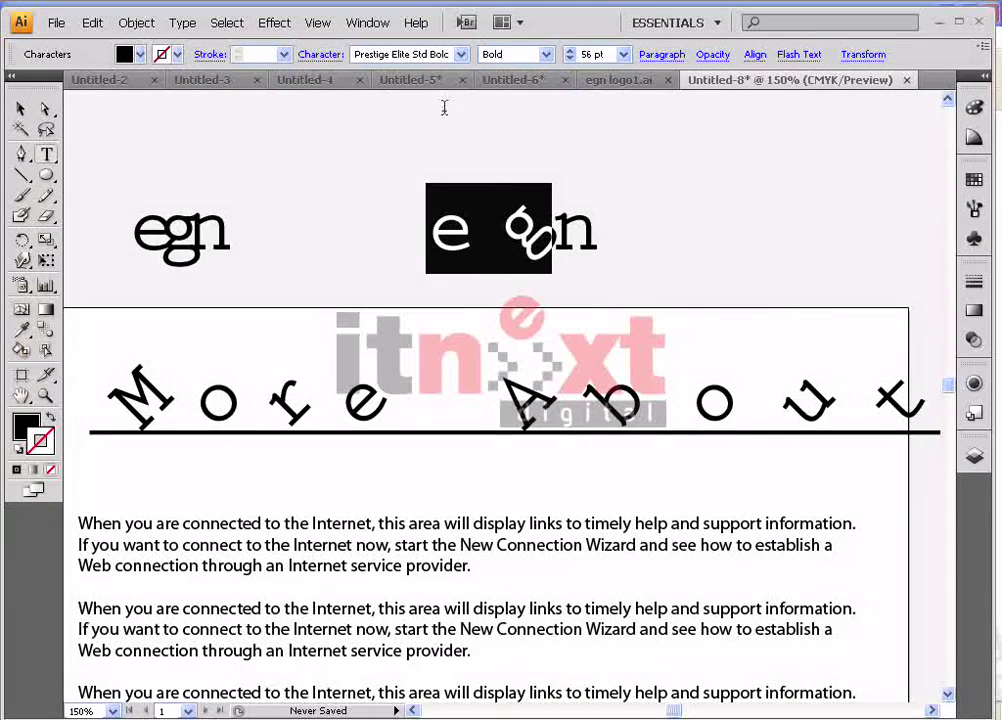
Tighten the tracking of the letters e and g in the copied egn text further
{"action": "left_click", "coordinate": [318, 55]}
{"action": "left_click", "coordinate": [288, 147]}
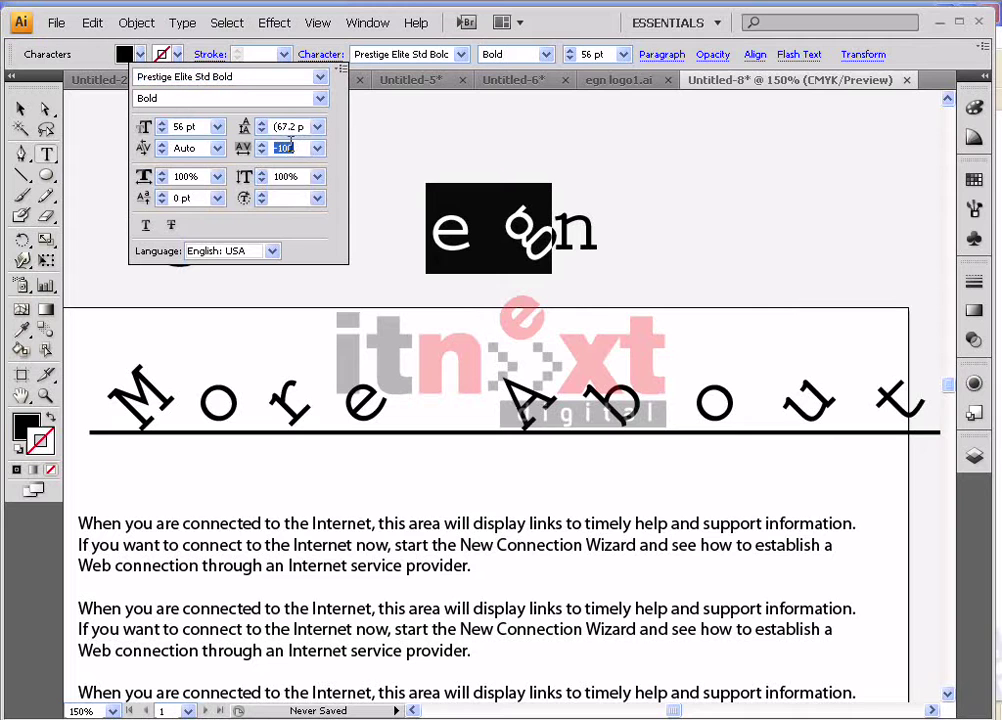
{"action": "type", "text": "-25"}
{"action": "key", "text": "Return"}
{"action": "left_click", "coordinate": [528, 232]}
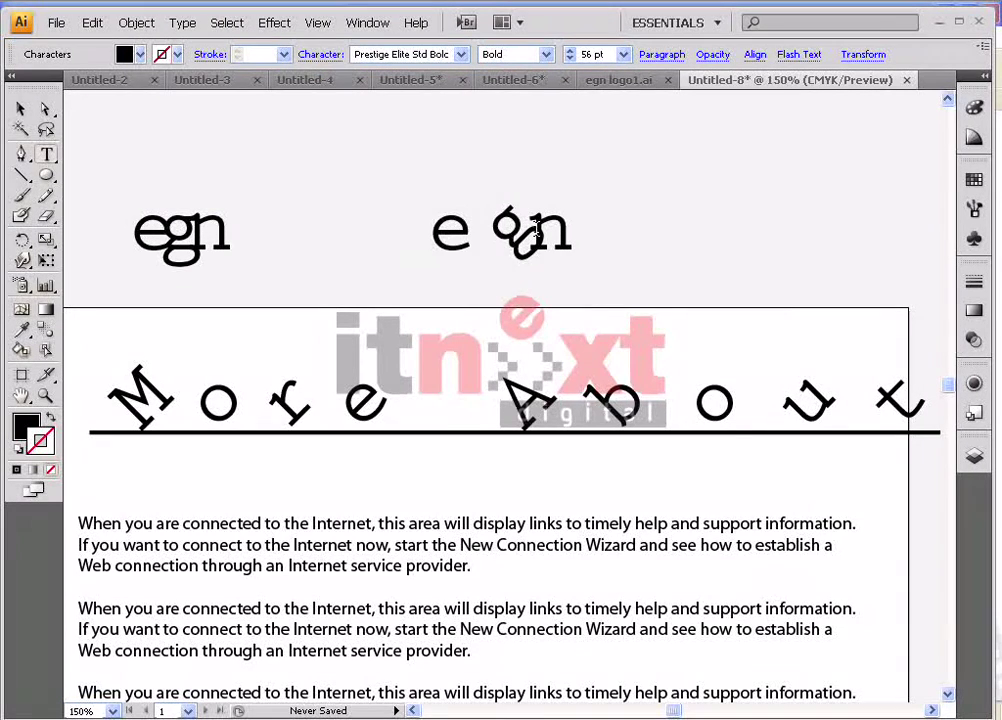
Widen the tracking of only the letter n in the copied egn text
{"action": "left_click_drag", "start_coordinate": [528, 232], "coordinate": [588, 240]}
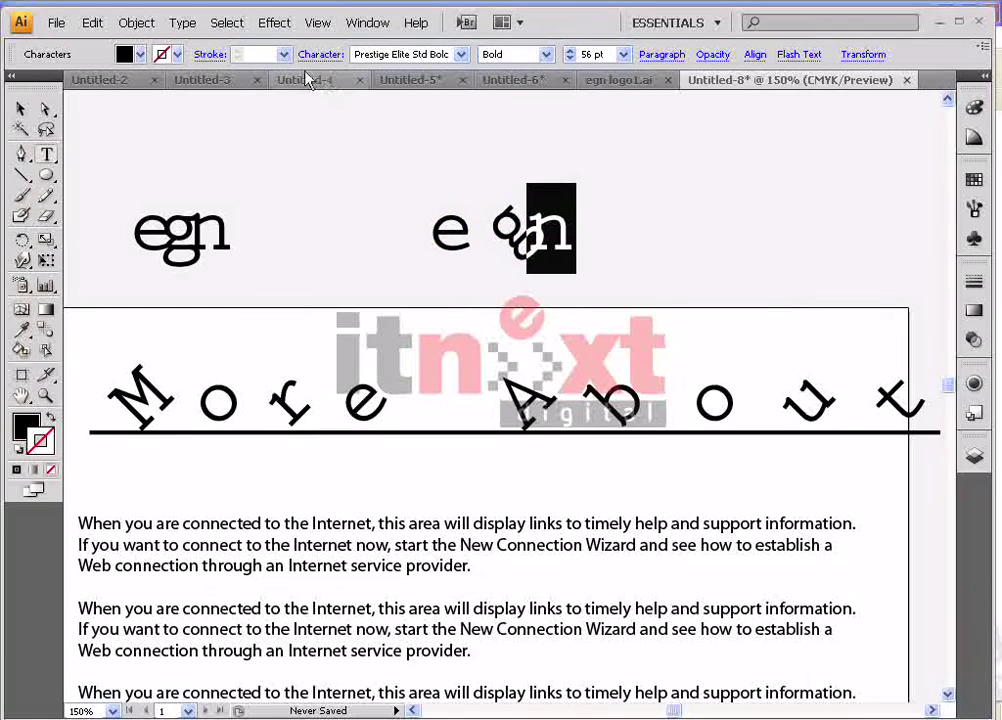
{"action": "left_click", "coordinate": [205, 57]}
{"action": "left_click", "coordinate": [318, 58]}
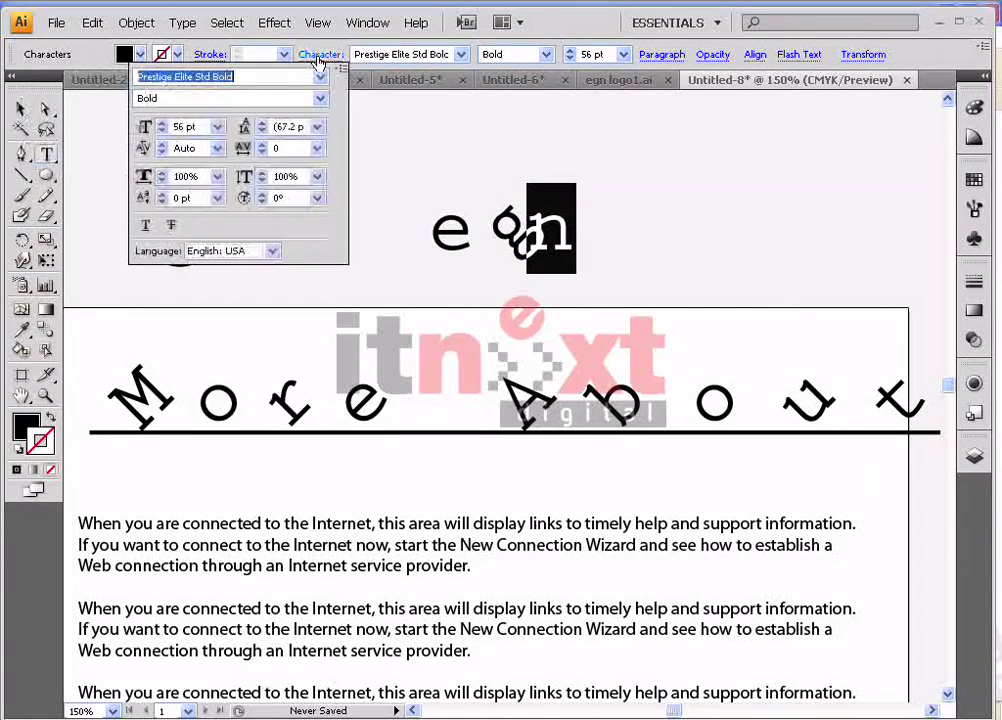
{"action": "left_click", "coordinate": [285, 149]}
{"action": "type", "text": "2"}
{"action": "key", "text": "Return"}
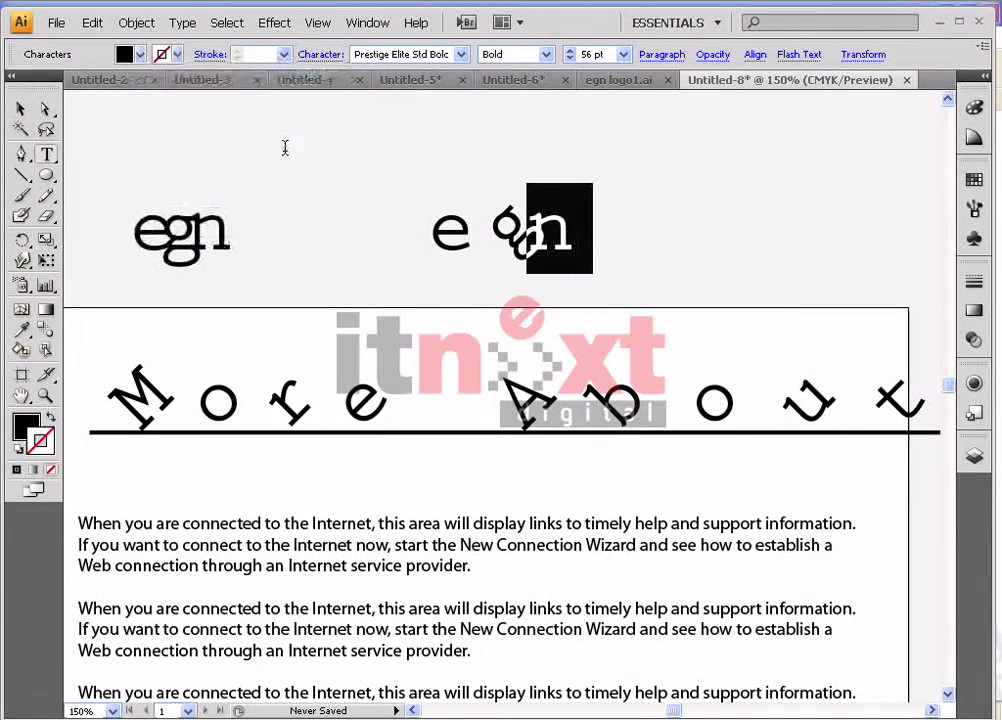
Delete the n in the copied egn text and put it back with a space between g and n
{"action": "left_click", "coordinate": [529, 246]}
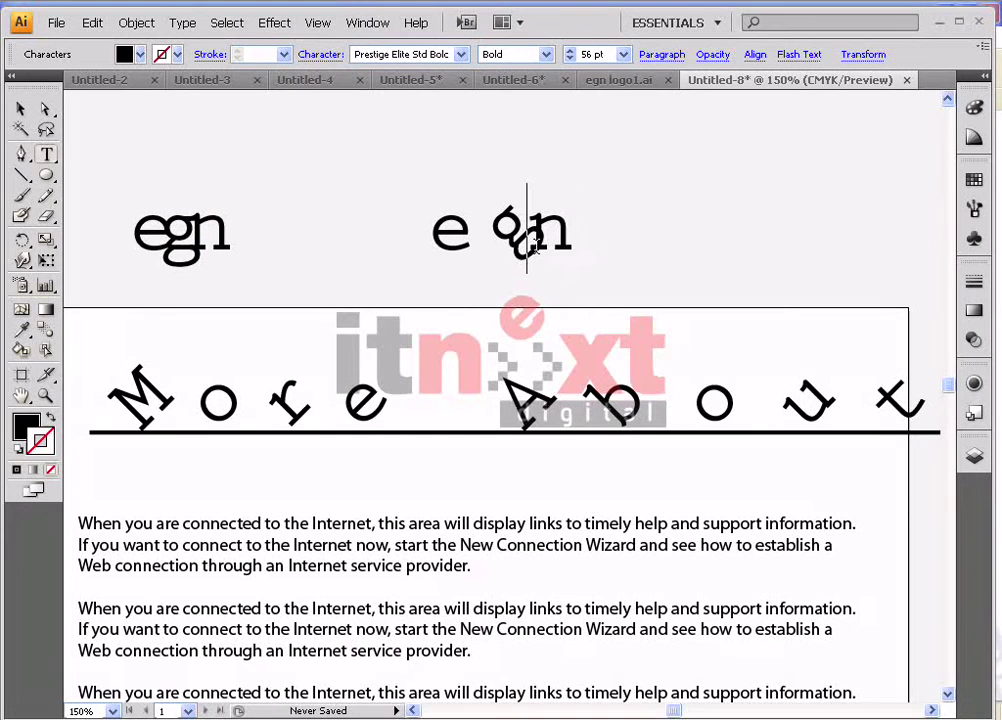
{"action": "key", "text": "shift+Right"}
{"action": "key", "text": "BackSpace"}
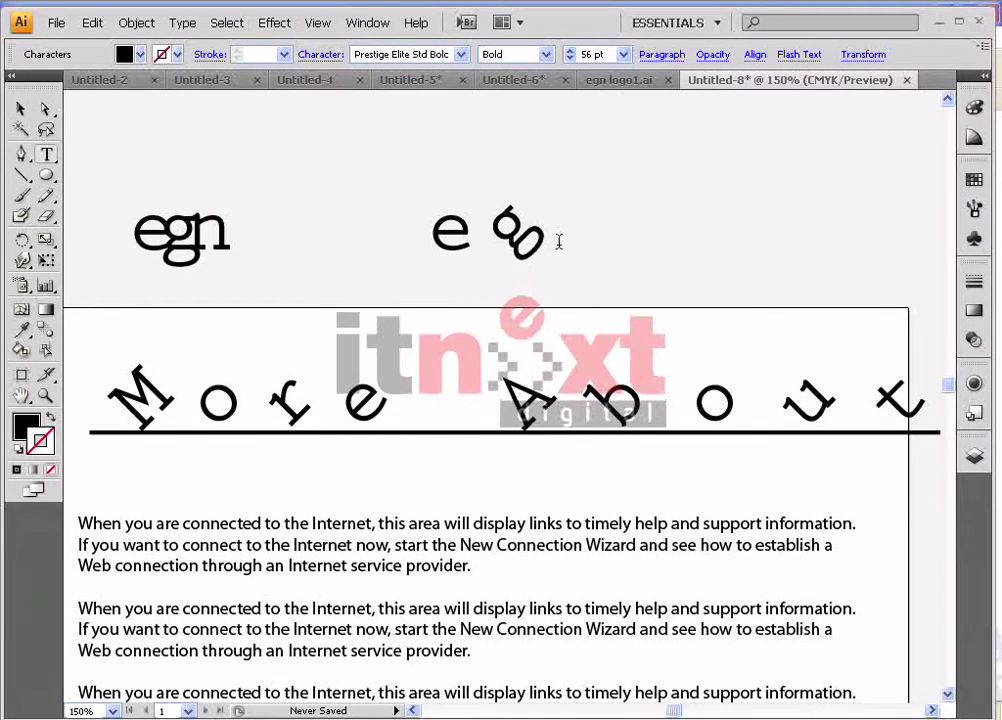
{"action": "key", "text": "Escape"}
{"action": "key", "text": "ctrl+z"}
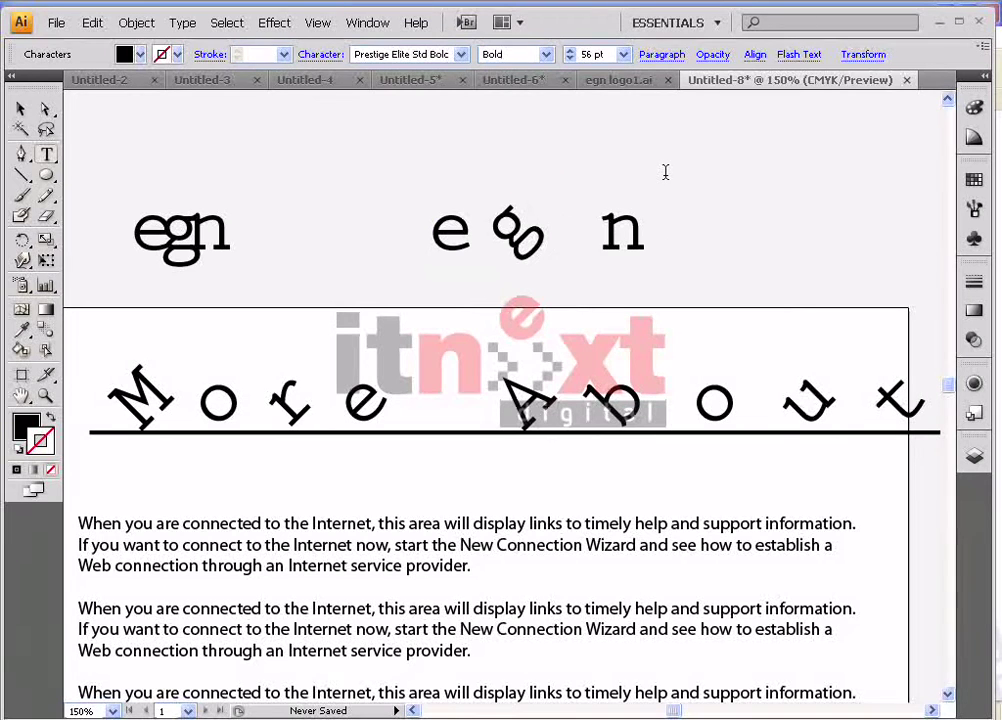
Move the copied egn text slightly to the left, closer to the original
{"action": "left_click", "coordinate": [20, 108]}
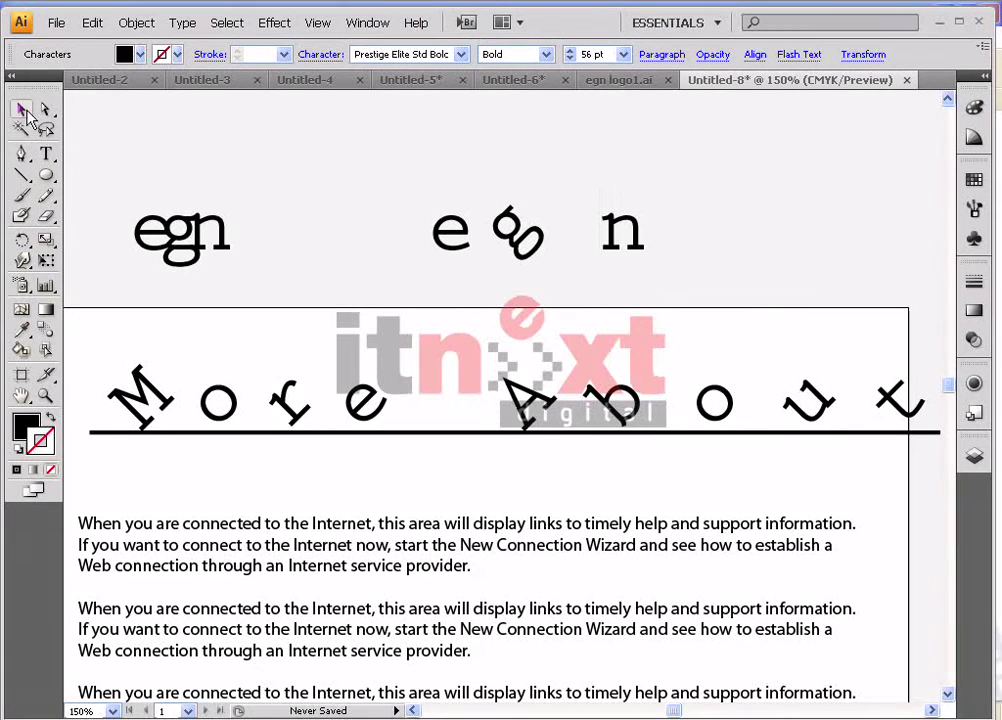
{"action": "left_click", "coordinate": [308, 188]}
{"action": "mouse_move", "coordinate": [530, 246]}
{"action": "left_mouse_down"}
{"action": "mouse_move", "coordinate": [474, 246]}
{"action": "mouse_move", "coordinate": [621, 248]}
{"action": "mouse_move", "coordinate": [520, 234]}
{"action": "left_mouse_up"}
Set the tracking of the space and n in the copied egn text to -200, undoing the accidental text replacement
{"action": "double_click", "coordinate": [488, 225]}
{"action": "left_click", "coordinate": [592, 234]}
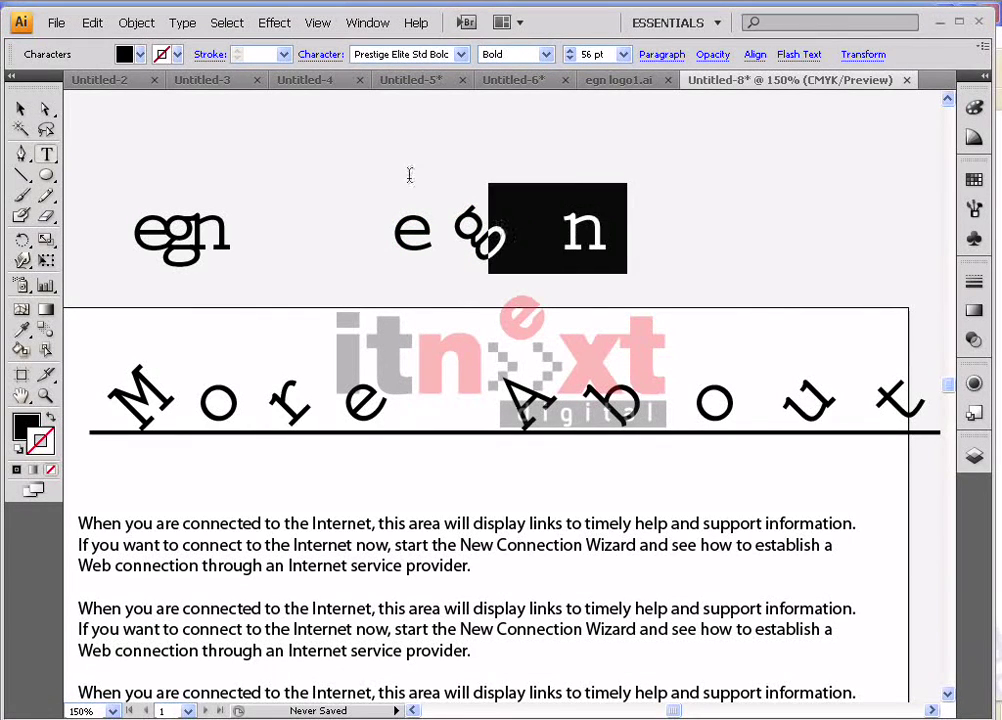
{"action": "left_click", "coordinate": [318, 54]}
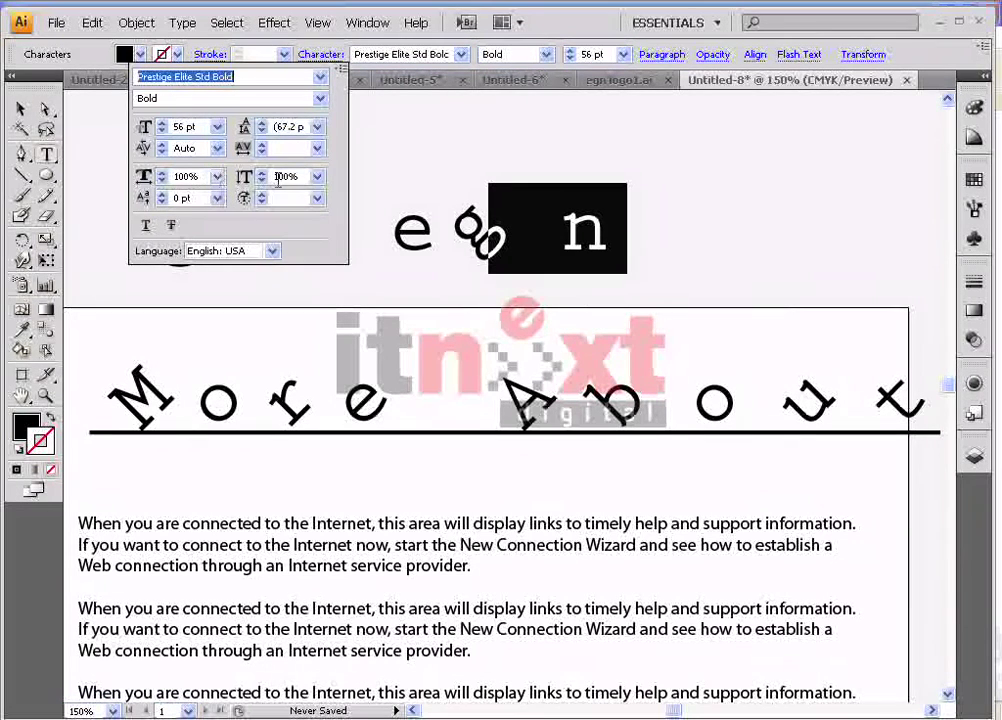
{"action": "left_click", "coordinate": [290, 148]}
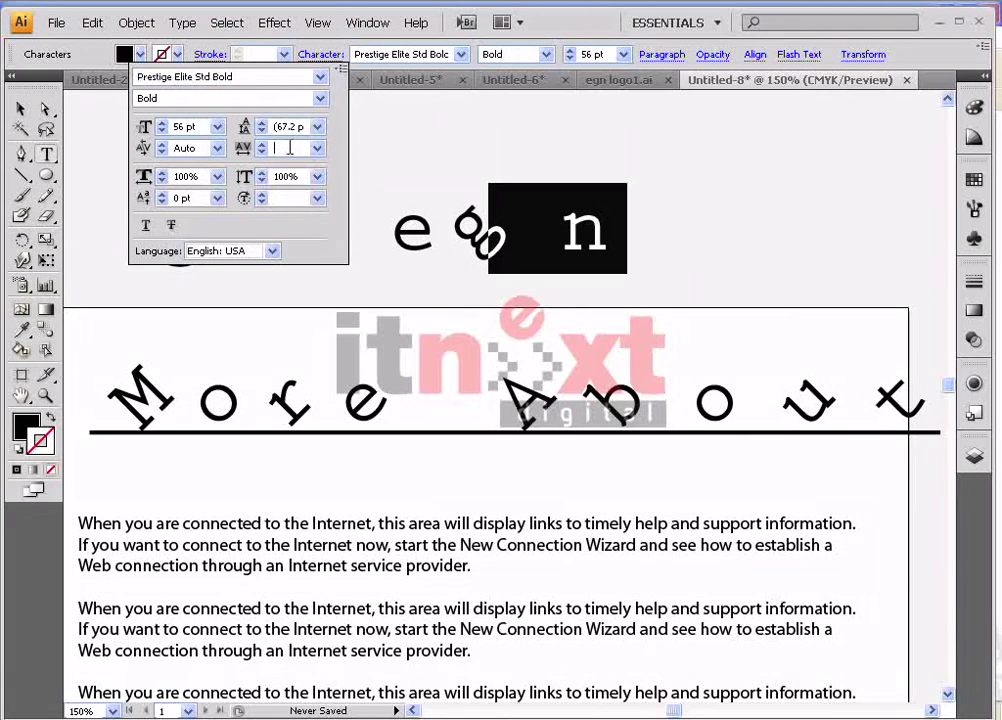
{"action": "type", "text": "-"}
{"action": "key", "text": "Return"}
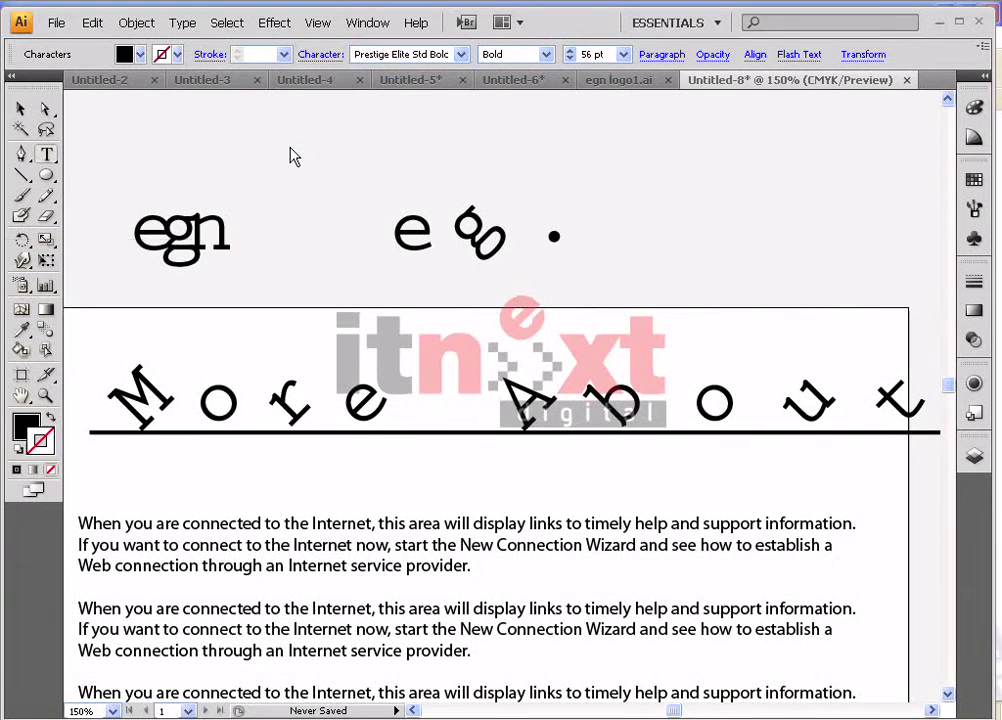
{"action": "key", "text": "super"}
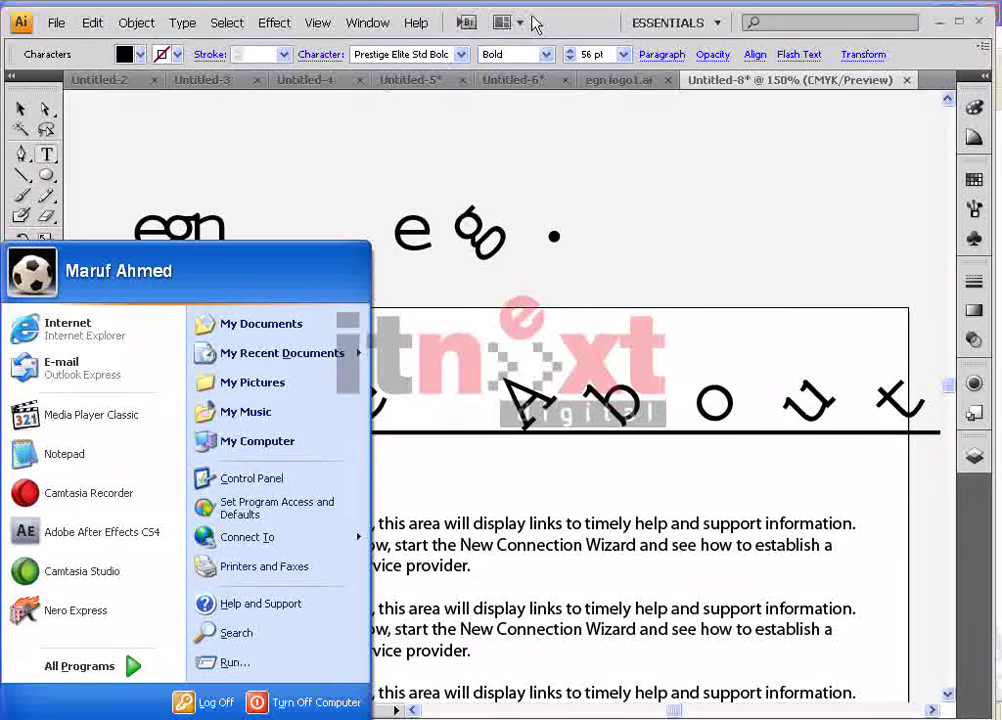
{"action": "left_click", "coordinate": [567, 33]}
{"action": "key", "text": "ctrl+z"}
Tighten the tracking of the space and n in the copied egn text further and deselect the text
{"action": "left_click", "coordinate": [585, 238]}
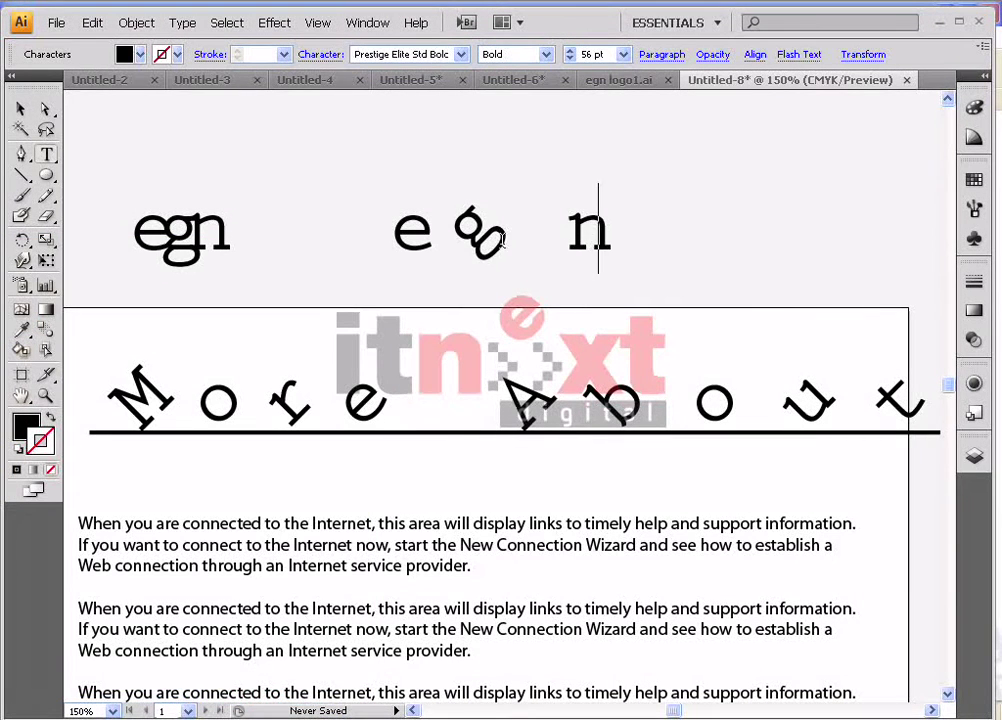
{"action": "left_click_drag", "start_coordinate": [503, 239], "coordinate": [677, 238]}
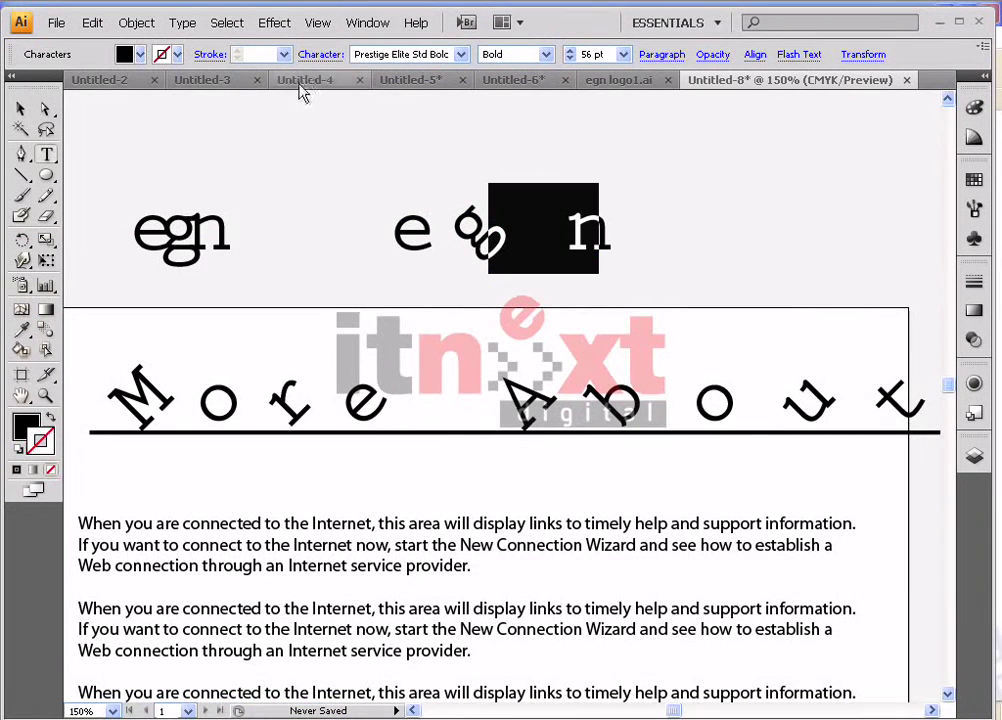
{"action": "left_click_drag", "start_coordinate": [466, 228], "coordinate": [658, 225]}
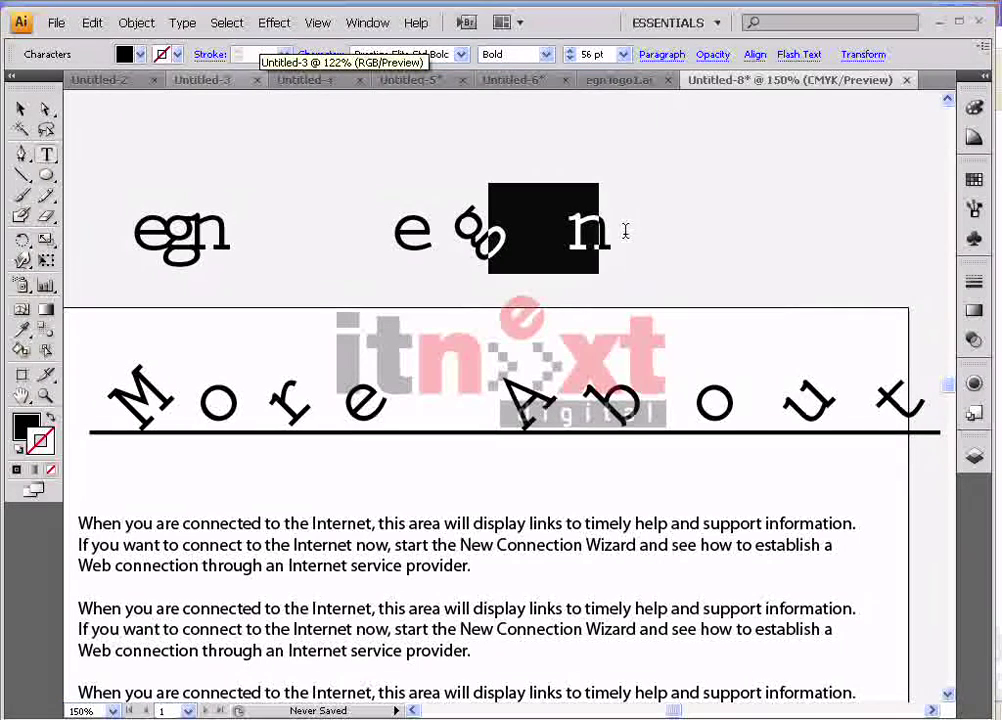
{"action": "left_click", "coordinate": [327, 59]}
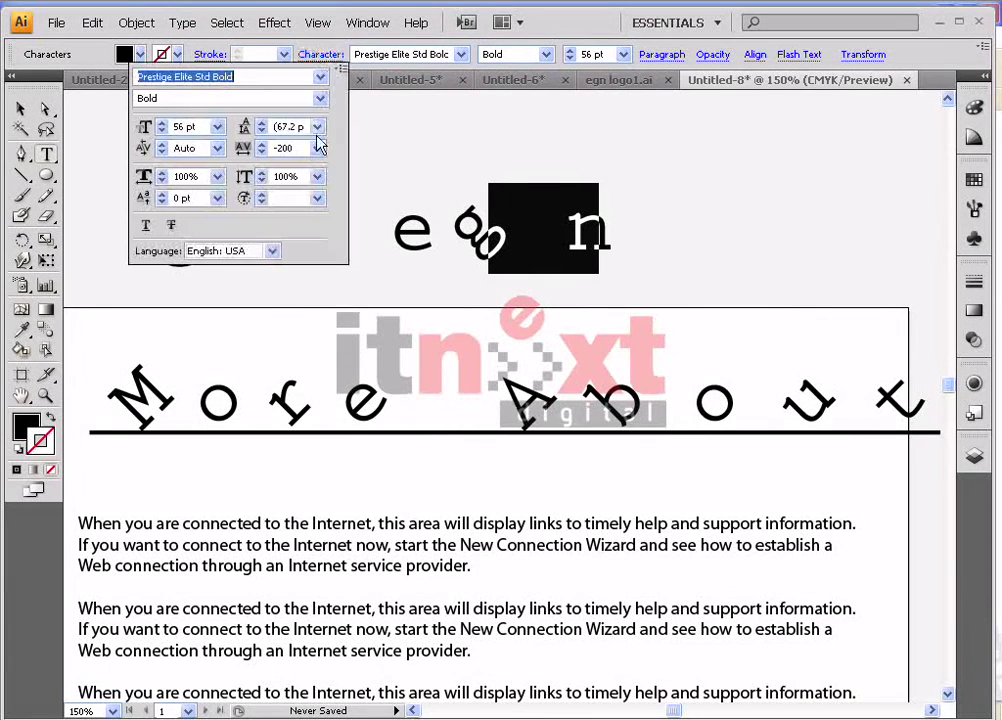
{"action": "left_click", "coordinate": [296, 148]}
{"action": "type", "text": "-"}
{"action": "key", "text": "Return"}
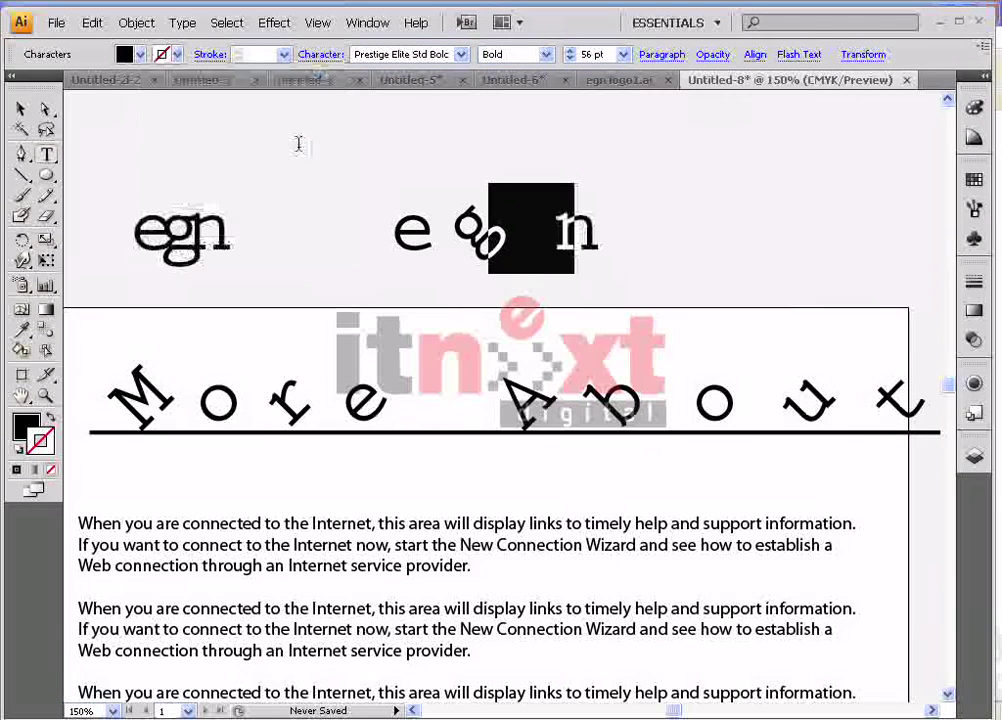
{"action": "left_click", "coordinate": [21, 108]}
{"action": "left_click", "coordinate": [505, 284]}
{"action": "double_click", "coordinate": [483, 256]}
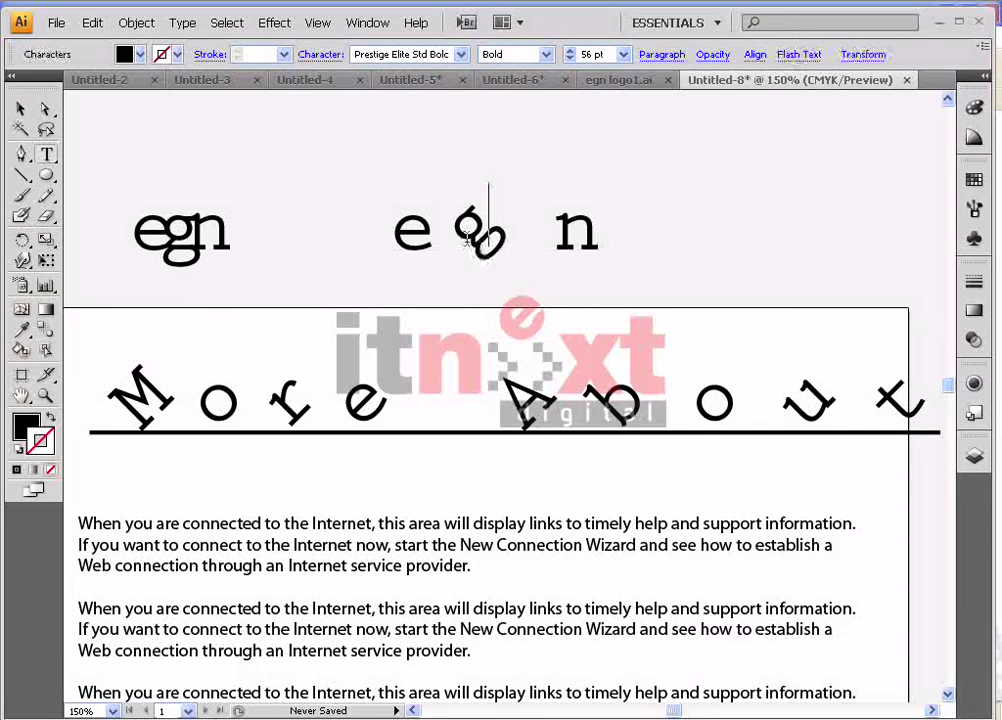
{"action": "left_click", "coordinate": [22, 109]}
{"action": "left_click", "coordinate": [161, 148]}
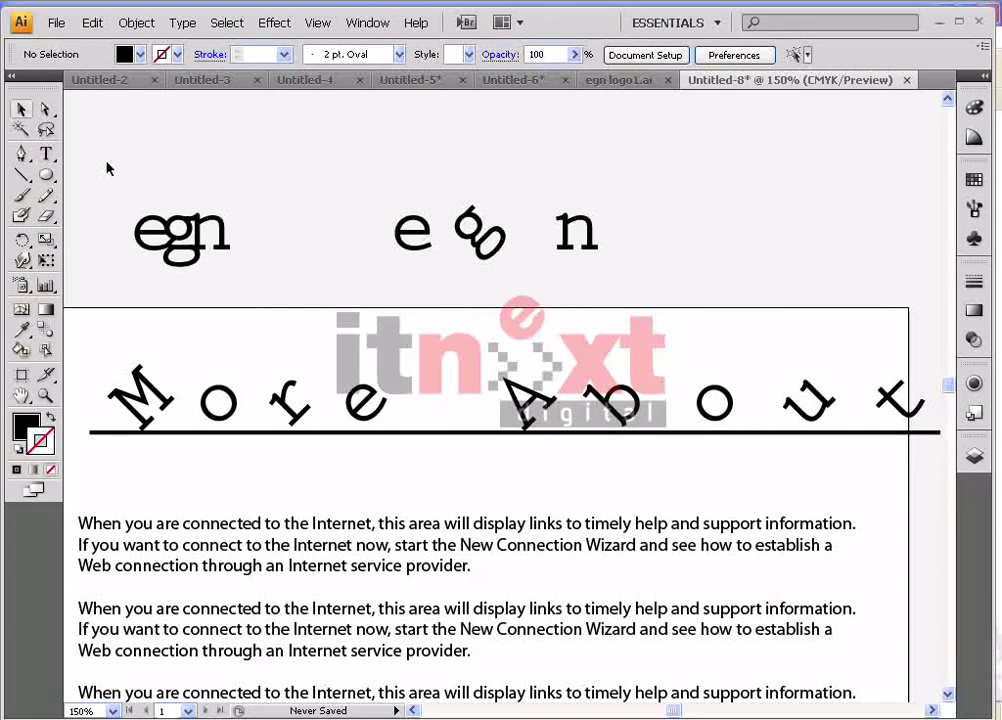
Draw a black-filled circle over the rotated g and bring the copied egn text in front of it
{"action": "left_click_drag", "start_coordinate": [442, 184], "coordinate": [542, 280]}
{"action": "left_click", "coordinate": [22, 109]}
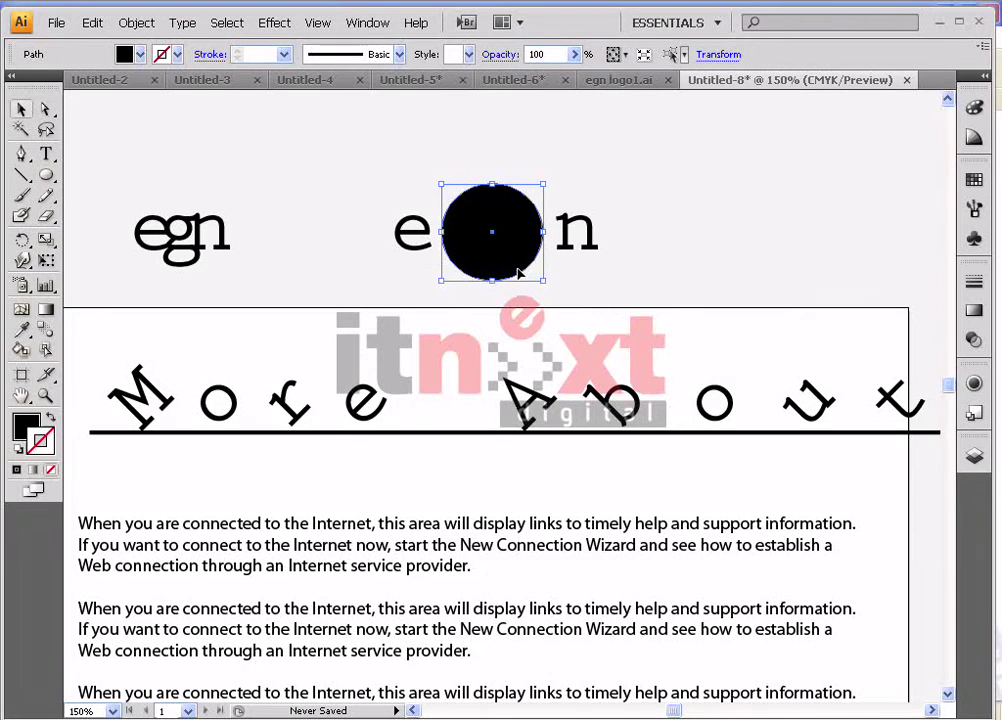
{"action": "right_click", "coordinate": [427, 253]}
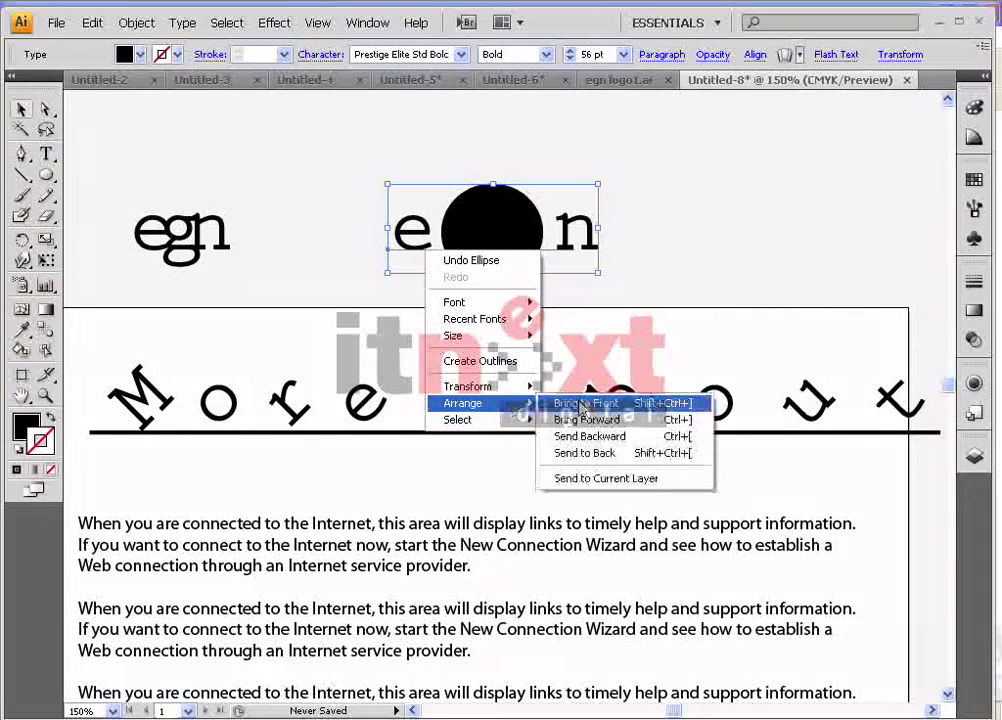
{"action": "left_click", "coordinate": [590, 403]}
Try to recolour the g over the circle with a pinkish-red fill (C 0, M 95.69, Y 60, K 0) and no stroke
{"action": "left_click", "coordinate": [577, 253]}
{"action": "key", "text": "t"}
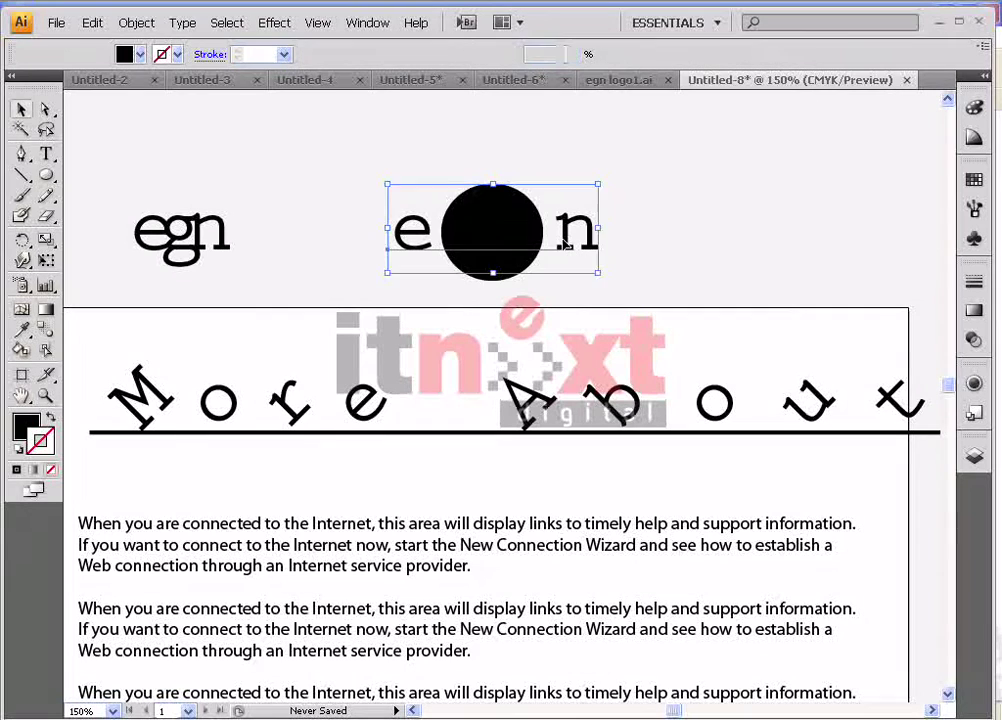
{"action": "left_click", "coordinate": [463, 233]}
{"action": "double_click", "coordinate": [521, 234]}
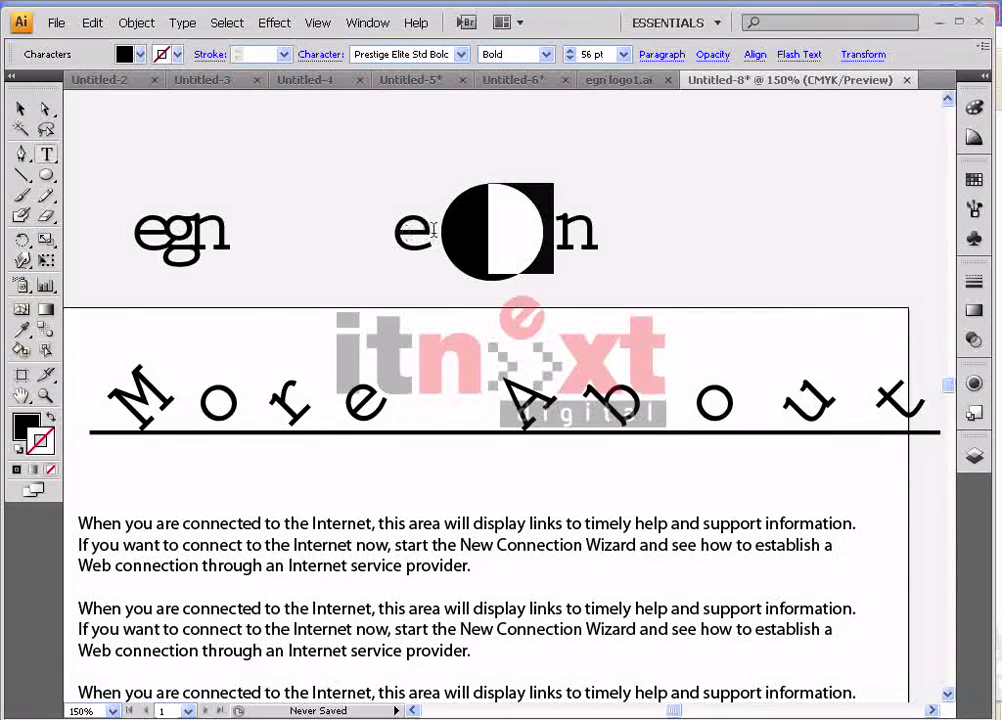
{"action": "left_click", "coordinate": [558, 230]}
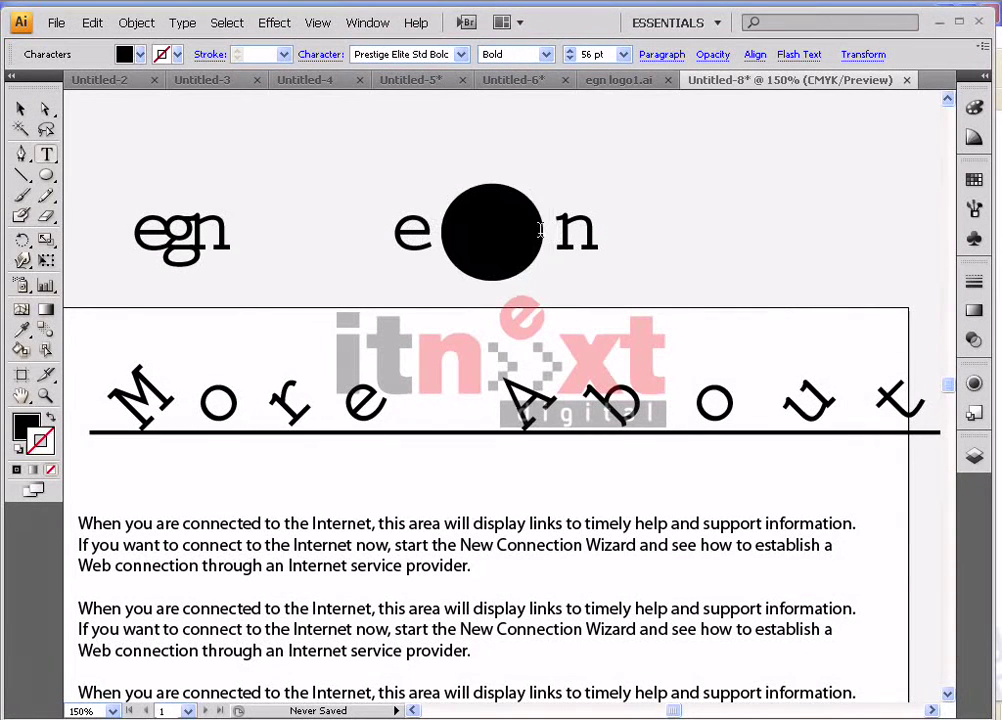
{"action": "left_click_drag", "start_coordinate": [549, 230], "coordinate": [475, 230]}
{"action": "left_click", "coordinate": [974, 107]}
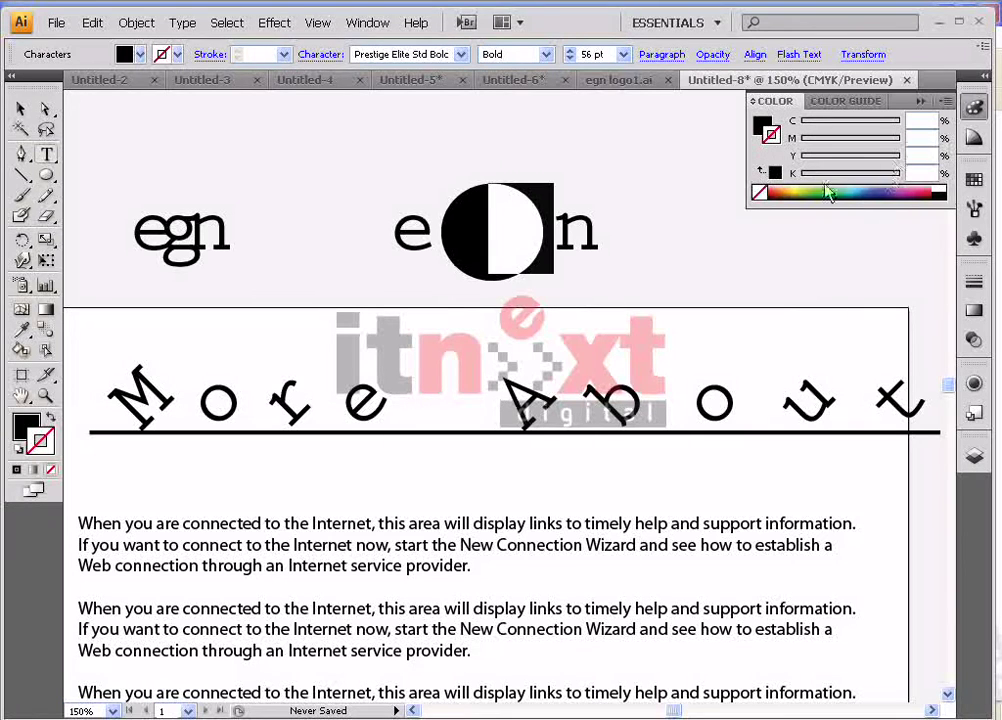
{"action": "left_click", "coordinate": [928, 192]}
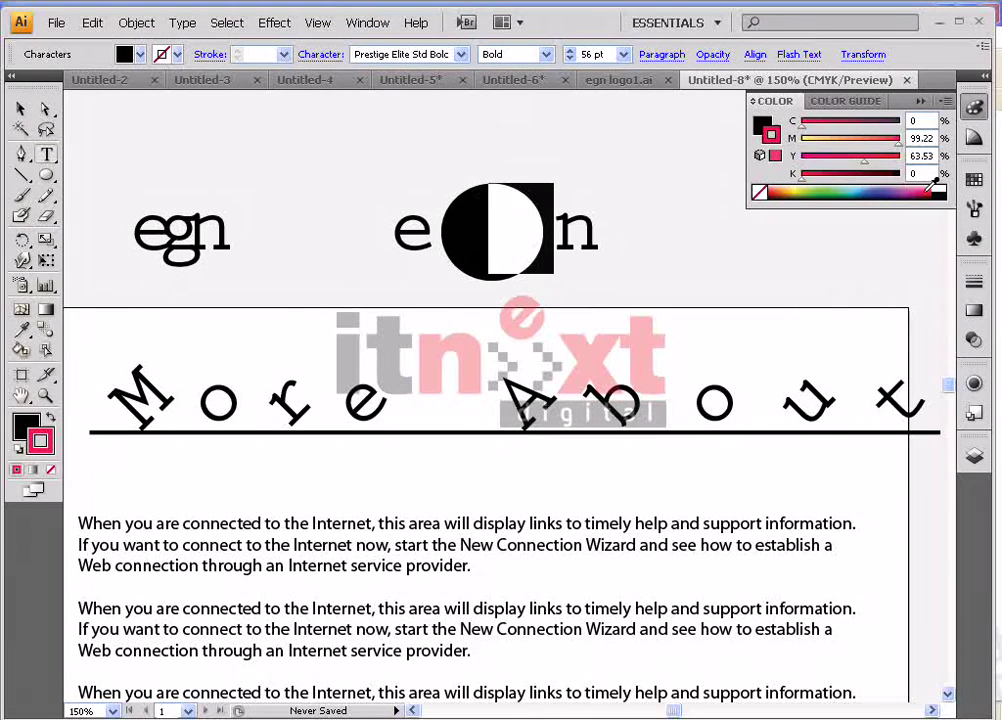
{"action": "left_click", "coordinate": [759, 193]}
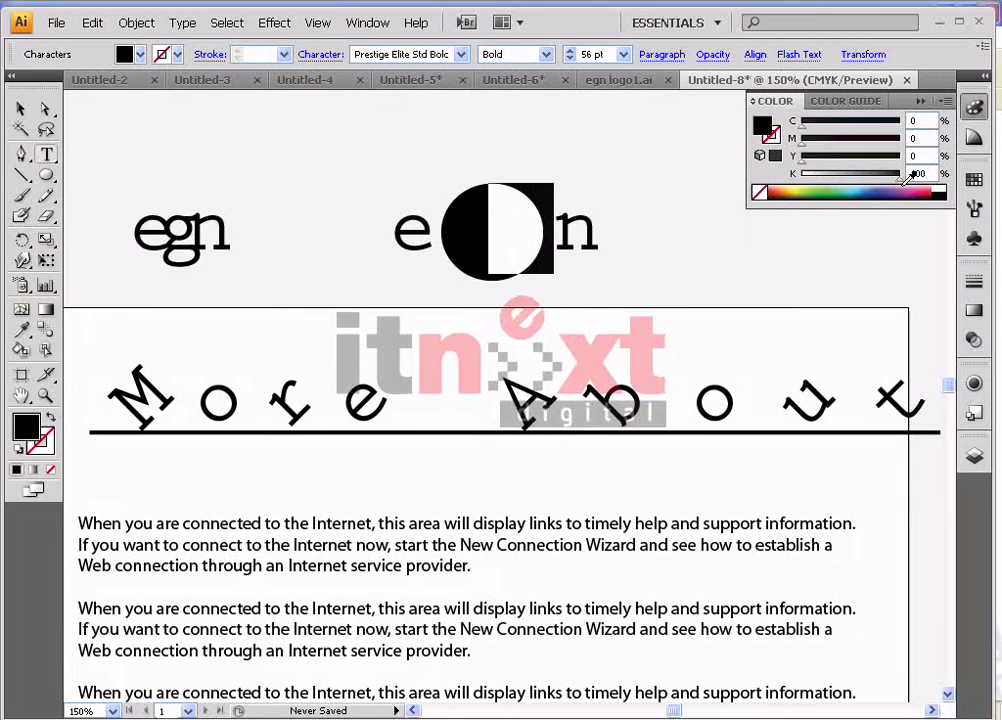
{"action": "left_click", "coordinate": [935, 190]}
{"action": "left_click", "coordinate": [434, 188]}
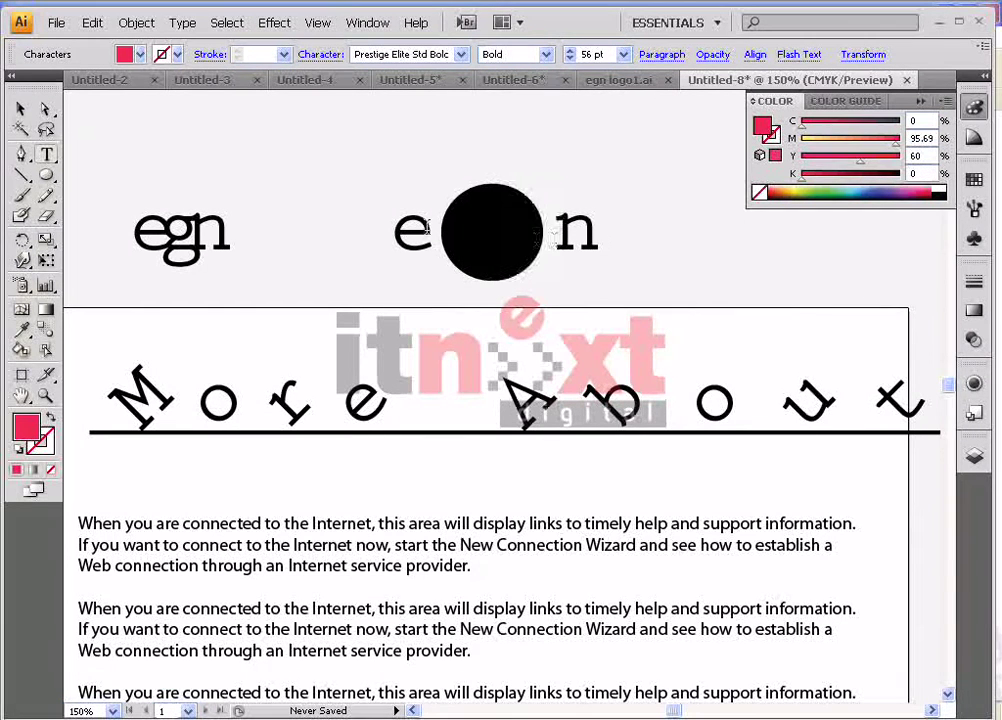
Bring the copied egn text to the front of the black circle
{"action": "left_click", "coordinate": [20, 108]}
{"action": "right_click", "coordinate": [557, 251]}
{"action": "mouse_move", "coordinate": [655, 405]}
{"action": "left_click", "coordinate": [718, 401]}
Recolour the rotated g over the circle light blue (C 55.69, M 0, Y 5.49, K 0) and deselect the text
{"action": "double_click", "coordinate": [572, 244]}
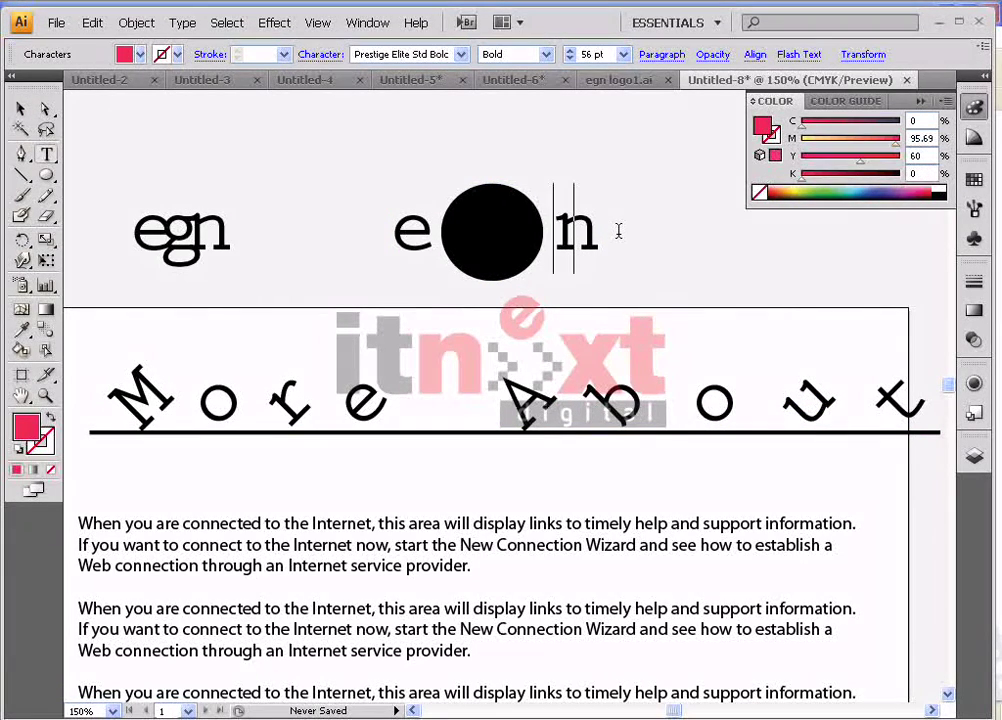
{"action": "key", "text": "shift+Left"}
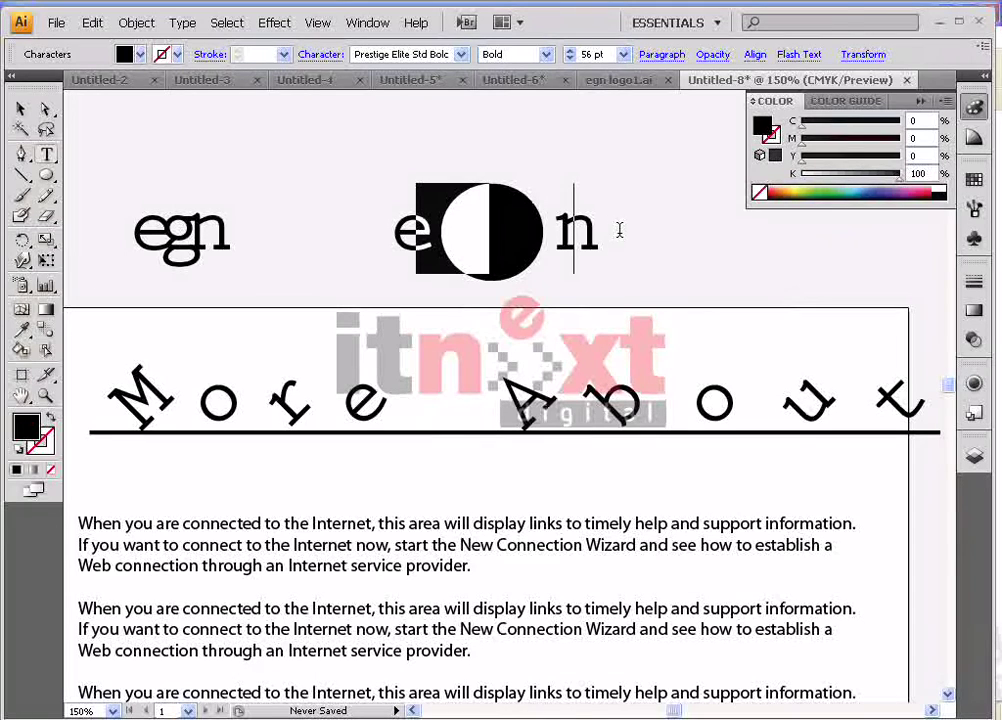
{"action": "left_click", "coordinate": [790, 189]}
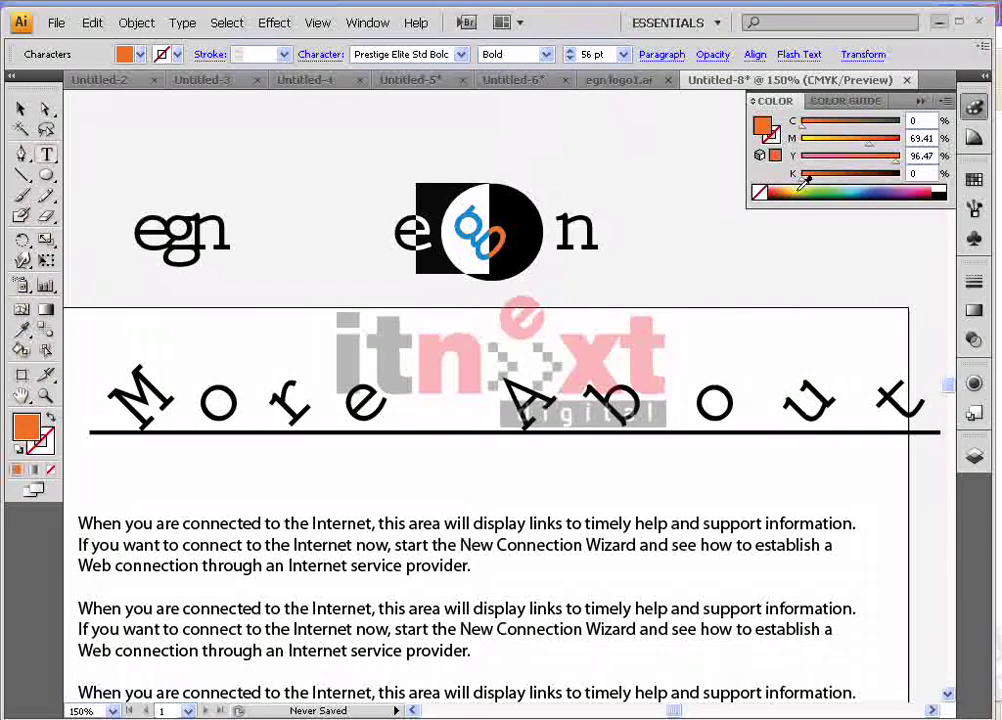
{"action": "left_click", "coordinate": [866, 190]}
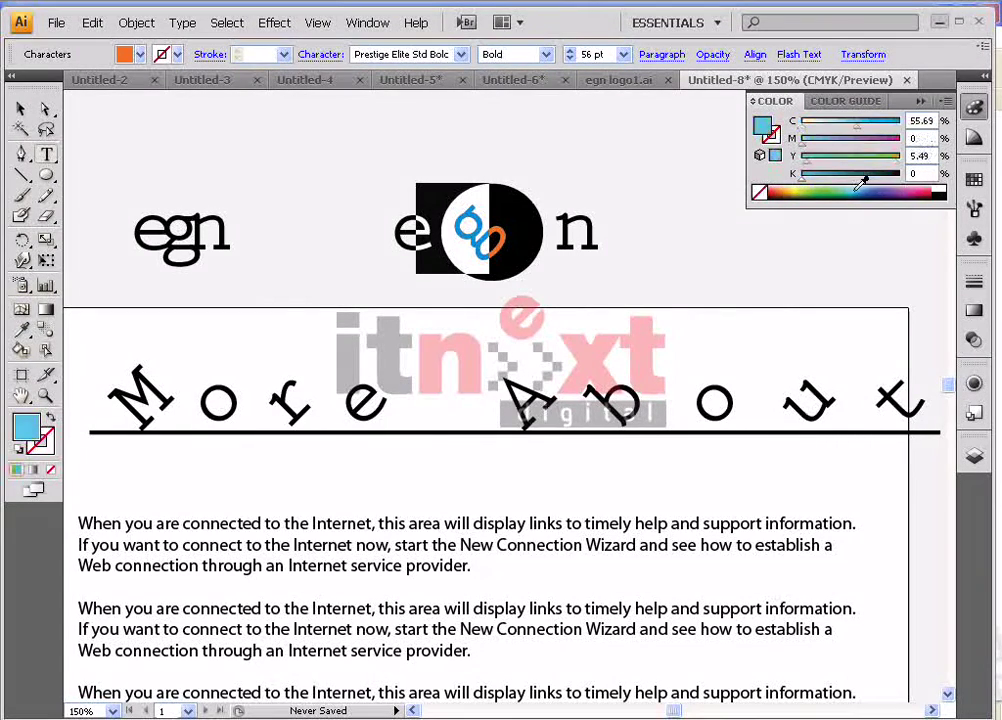
{"action": "left_click", "coordinate": [22, 108]}
{"action": "left_click", "coordinate": [266, 212]}
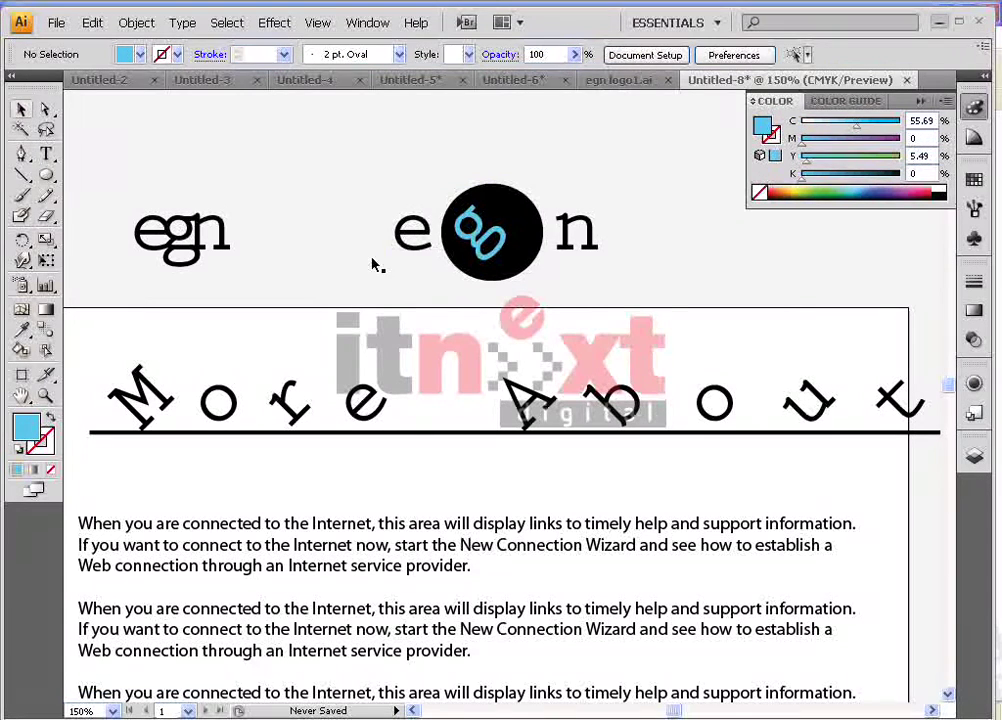
Nudge the copied egn text slightly to the right and set the tracking of its space and n to -100
{"action": "left_click_drag", "start_coordinate": [573, 256], "coordinate": [583, 257]}
{"action": "left_click", "coordinate": [675, 275]}
{"action": "key", "text": "t"}
{"action": "left_click_drag", "start_coordinate": [592, 233], "coordinate": [497, 233]}
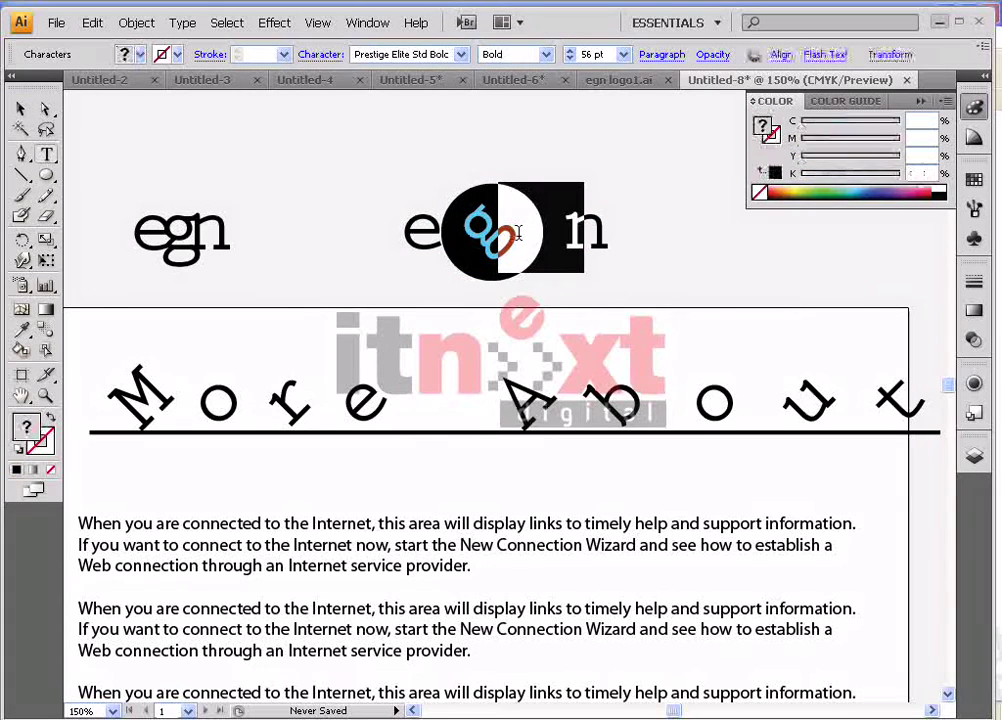
{"action": "left_click", "coordinate": [320, 54]}
{"action": "left_click", "coordinate": [316, 148]}
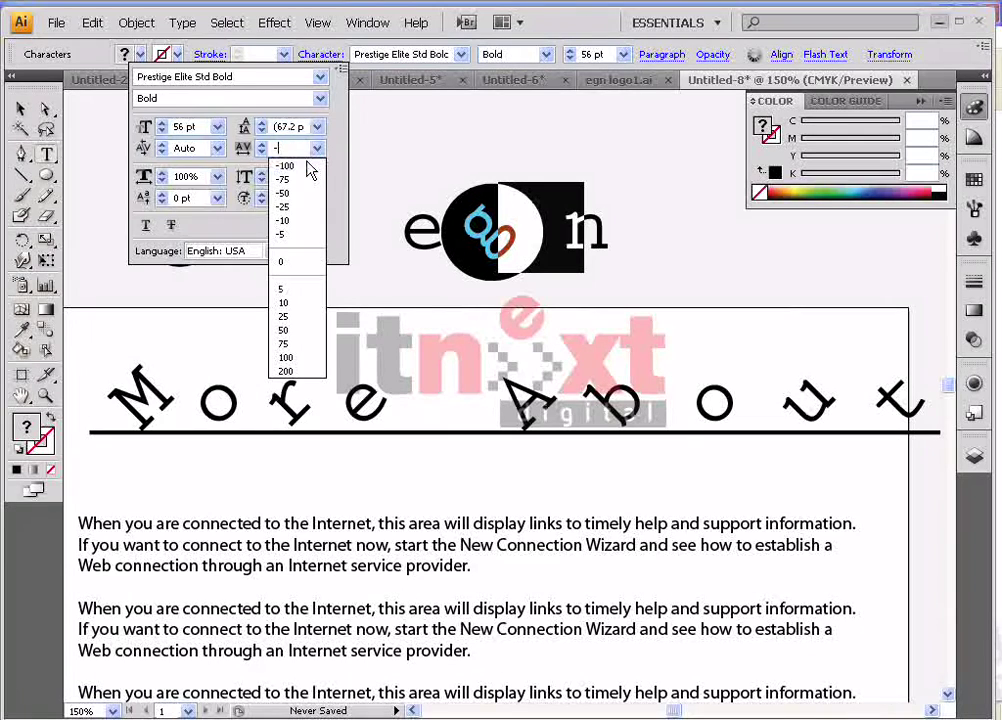
{"action": "left_click", "coordinate": [310, 170]}
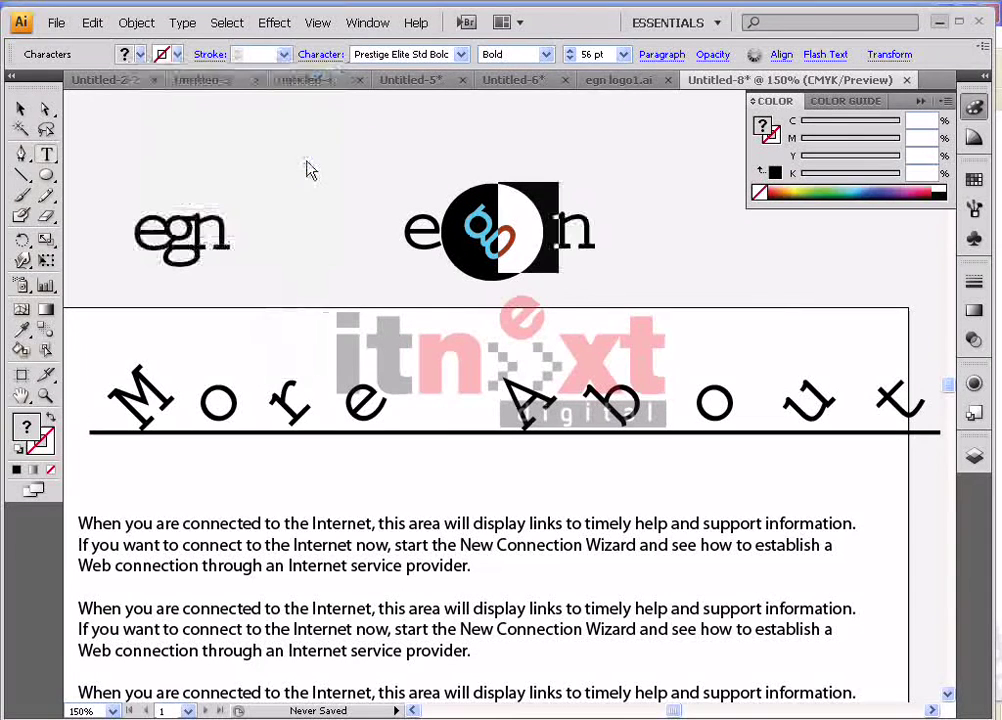
{"action": "left_click", "coordinate": [20, 109]}
{"action": "left_click", "coordinate": [204, 166]}
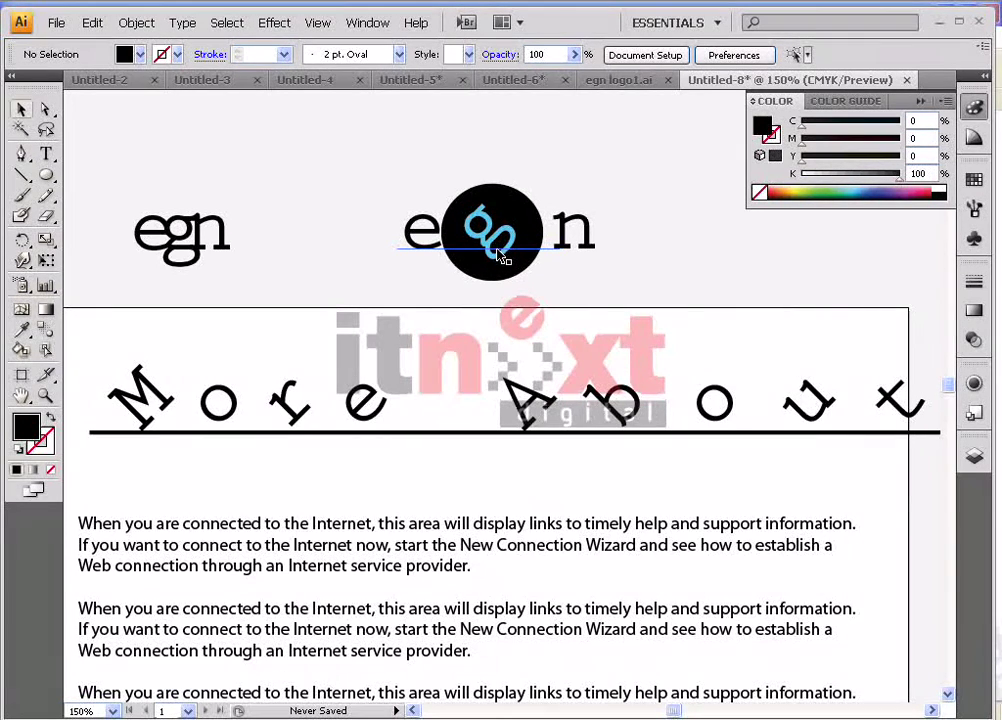
{"action": "left_click_drag", "start_coordinate": [358, 174], "coordinate": [618, 272]}
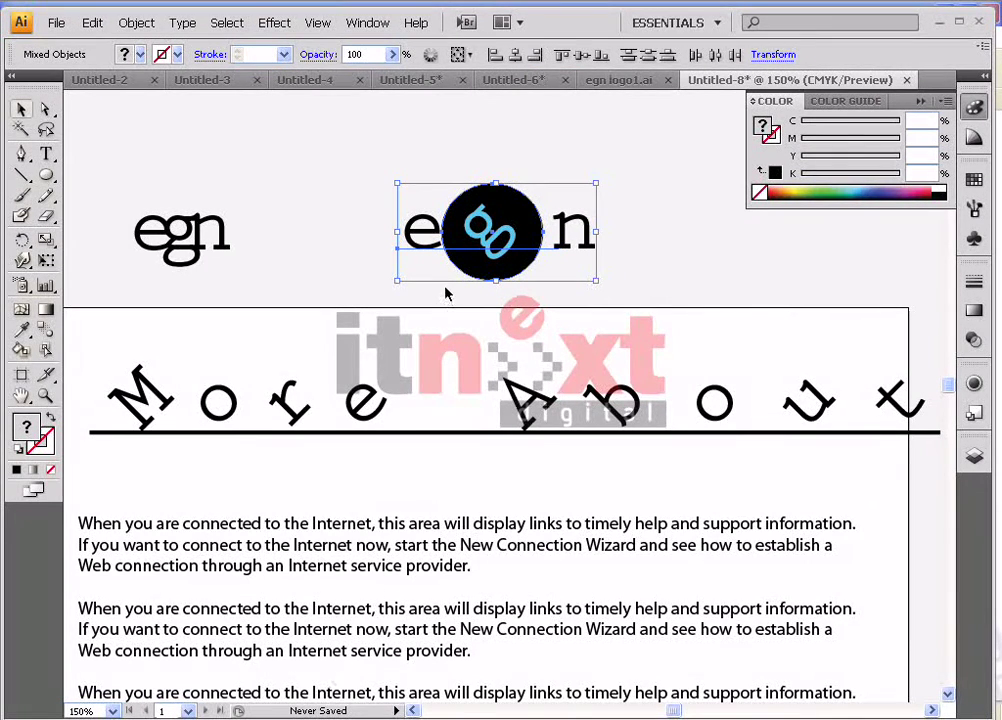
{"action": "left_click", "coordinate": [406, 288]}
{"action": "scroll", "coordinate": [409, 333], "scroll_direction": "down", "scroll_amount": 5}
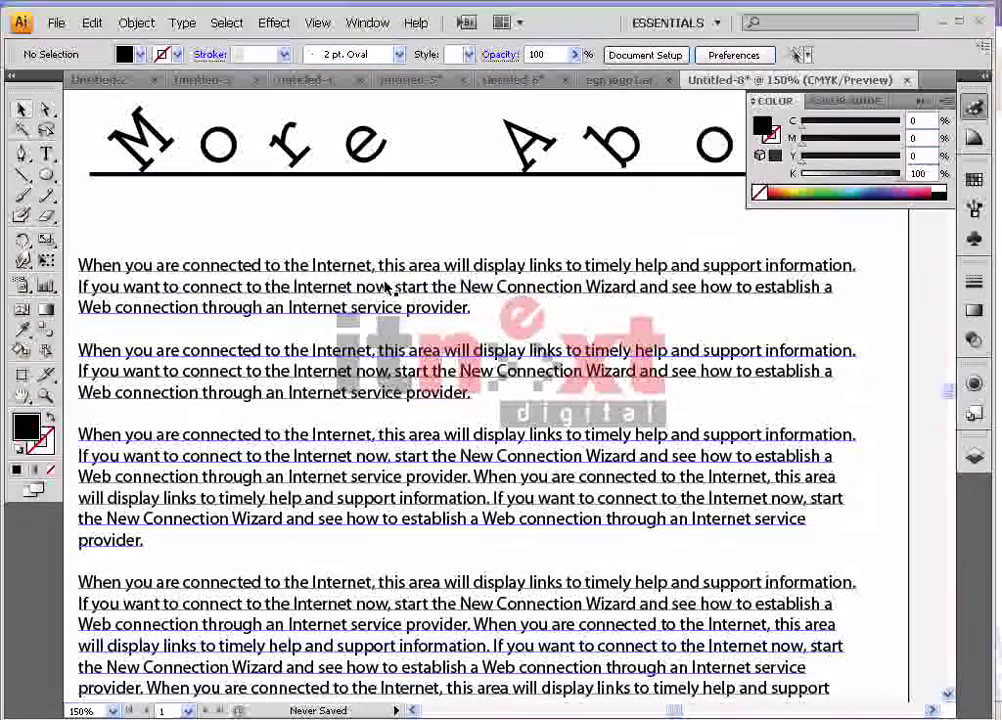
{"action": "left_click", "coordinate": [347, 292]}
{"action": "left_click_drag", "start_coordinate": [488, 311], "coordinate": [68, 262]}
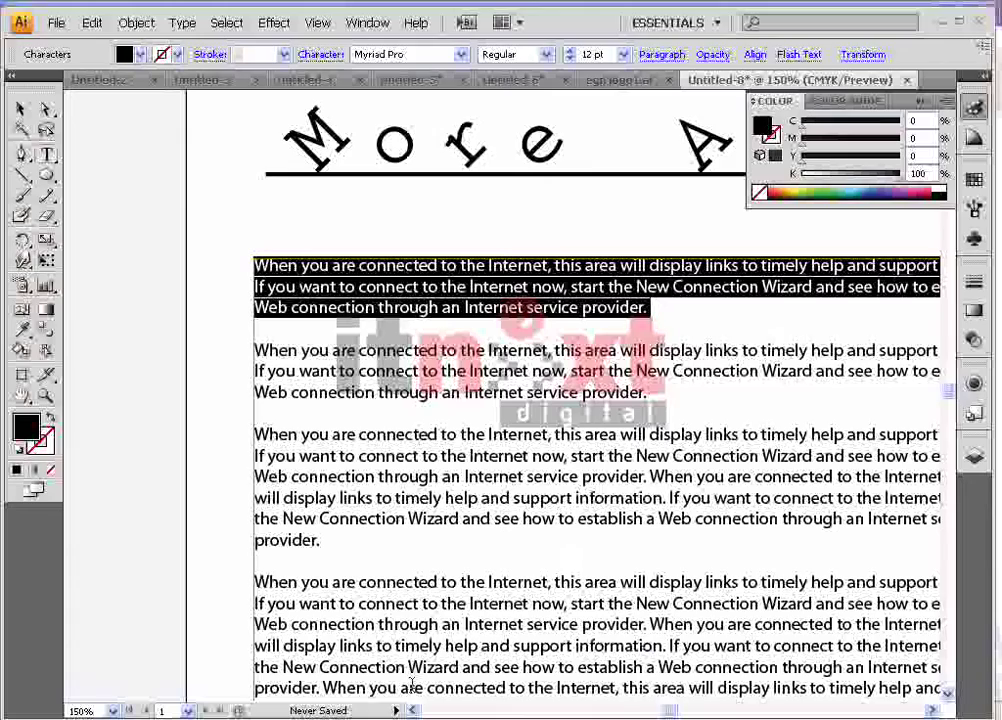
{"action": "left_click_drag", "start_coordinate": [672, 712], "coordinate": [676, 712]}
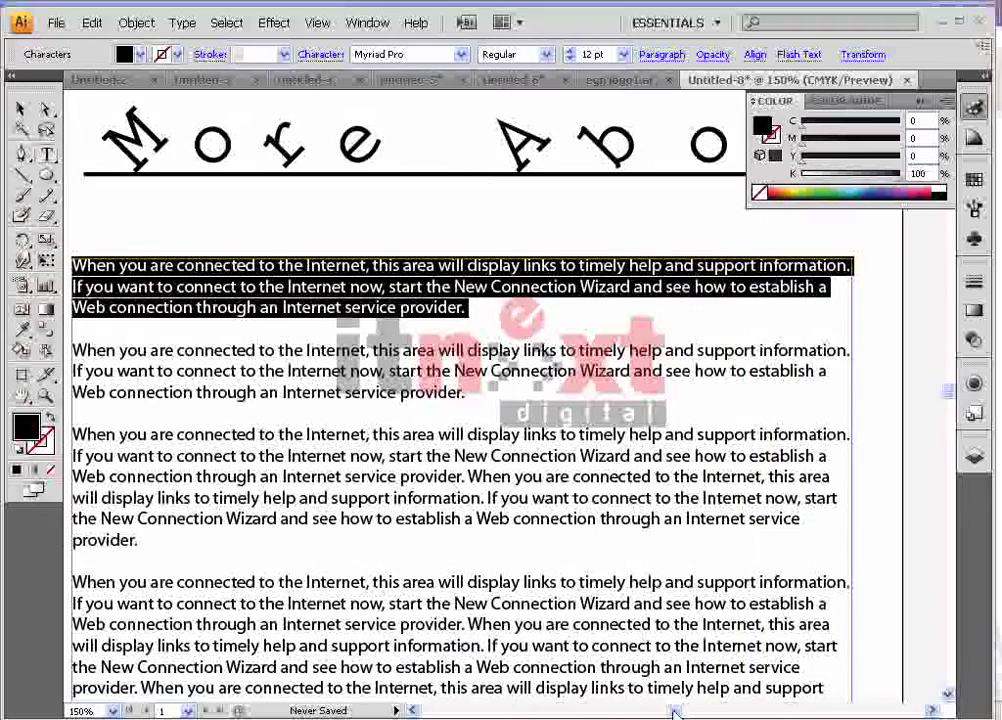
{"action": "left_click", "coordinate": [568, 540]}
Apply negative tracking to the last two lines of the third paragraph so the word "provider." fits on the line above
{"action": "left_click_drag", "start_coordinate": [185, 544], "coordinate": [67, 532]}
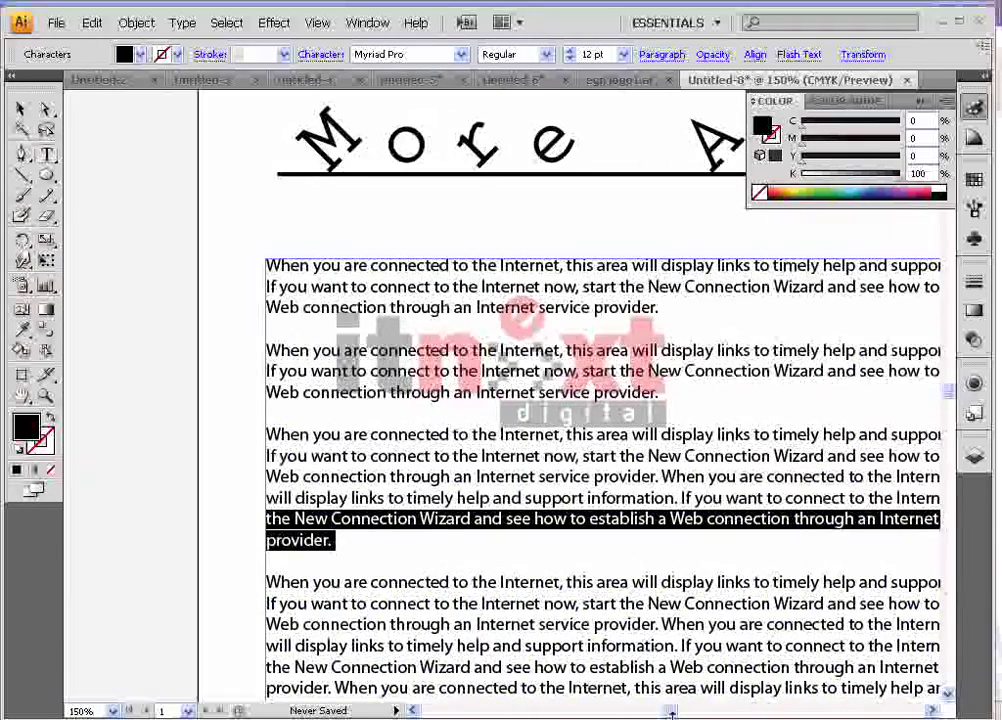
{"action": "left_click_drag", "start_coordinate": [669, 712], "coordinate": [674, 712]}
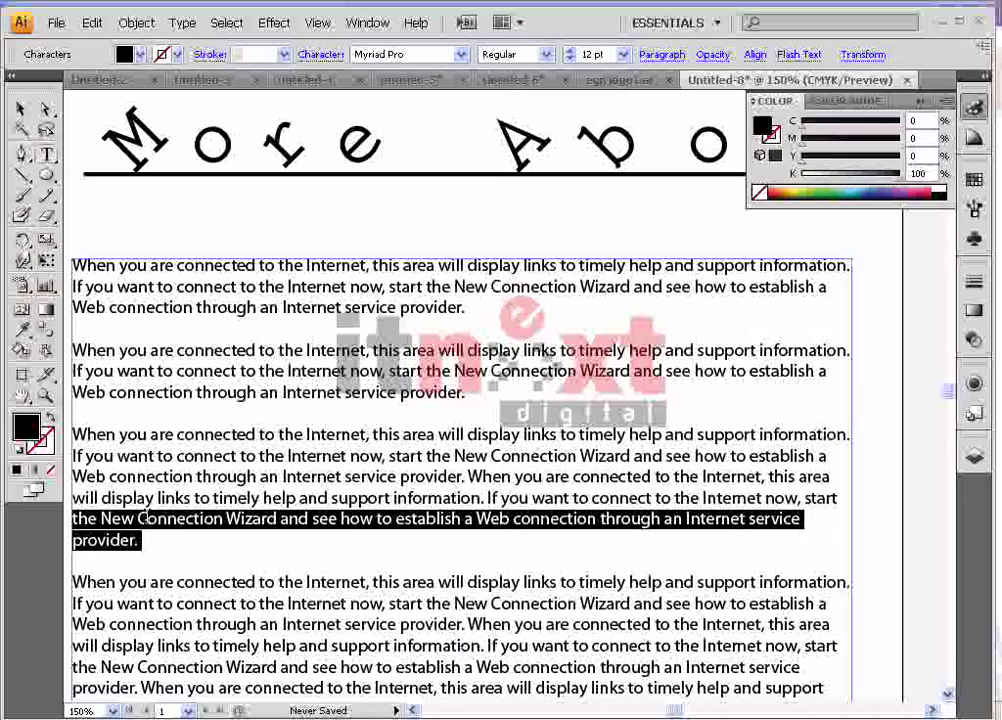
{"action": "left_click", "coordinate": [310, 62]}
{"action": "left_click", "coordinate": [291, 148]}
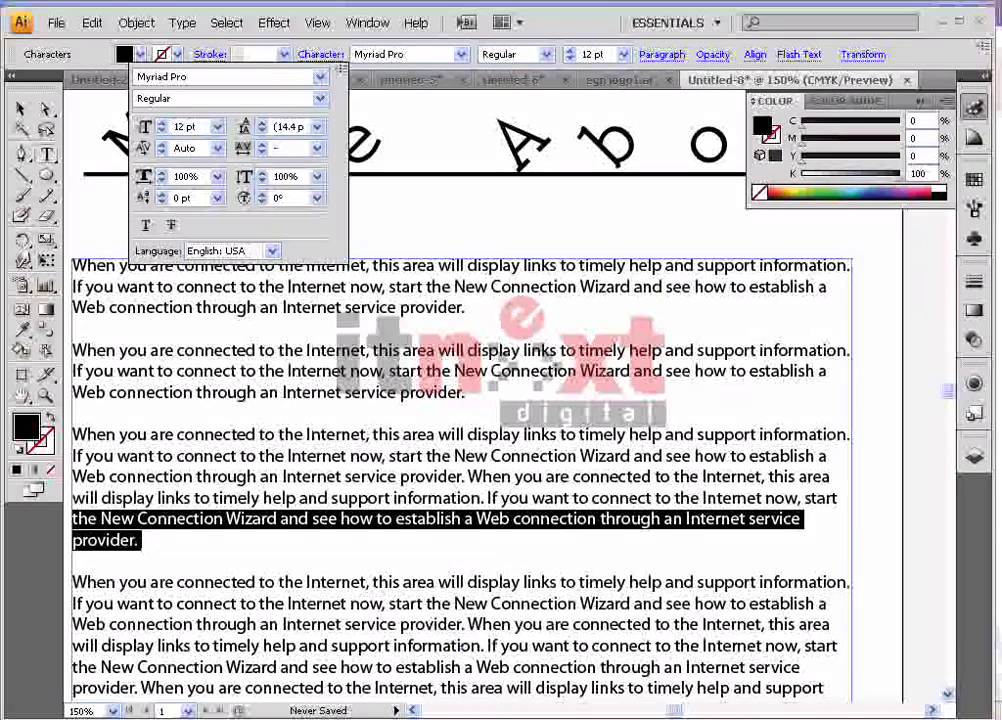
{"action": "key", "text": "Return"}
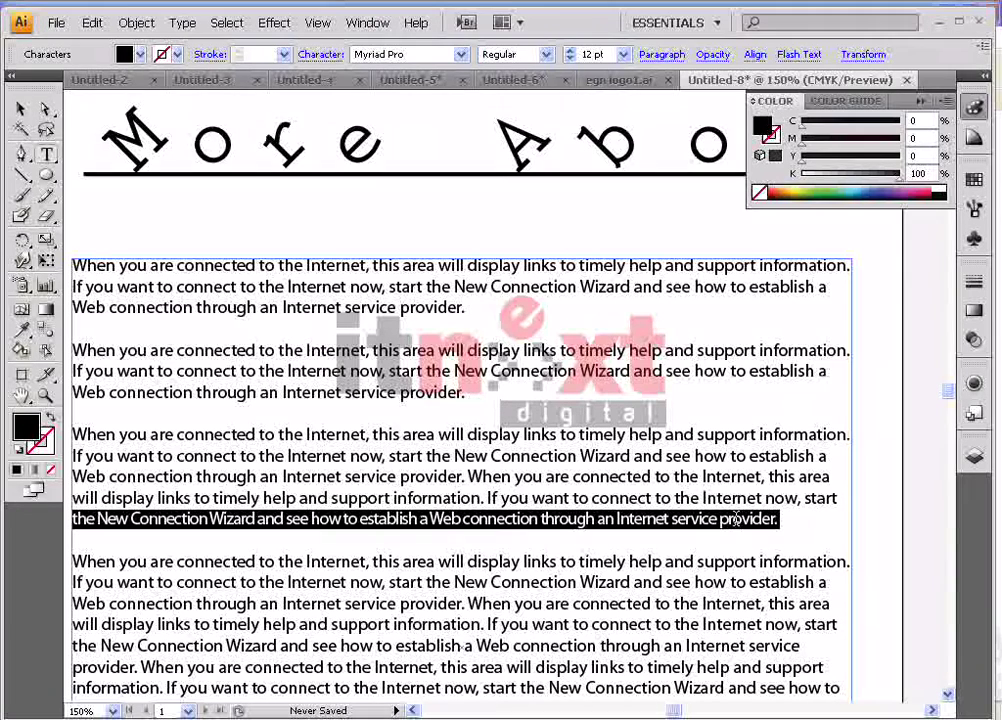
Loosen the negative tracking of the third paragraph's last line slightly, keeping it on one line, and deselect the text
{"action": "left_click", "coordinate": [303, 55]}
{"action": "left_click", "coordinate": [283, 147]}
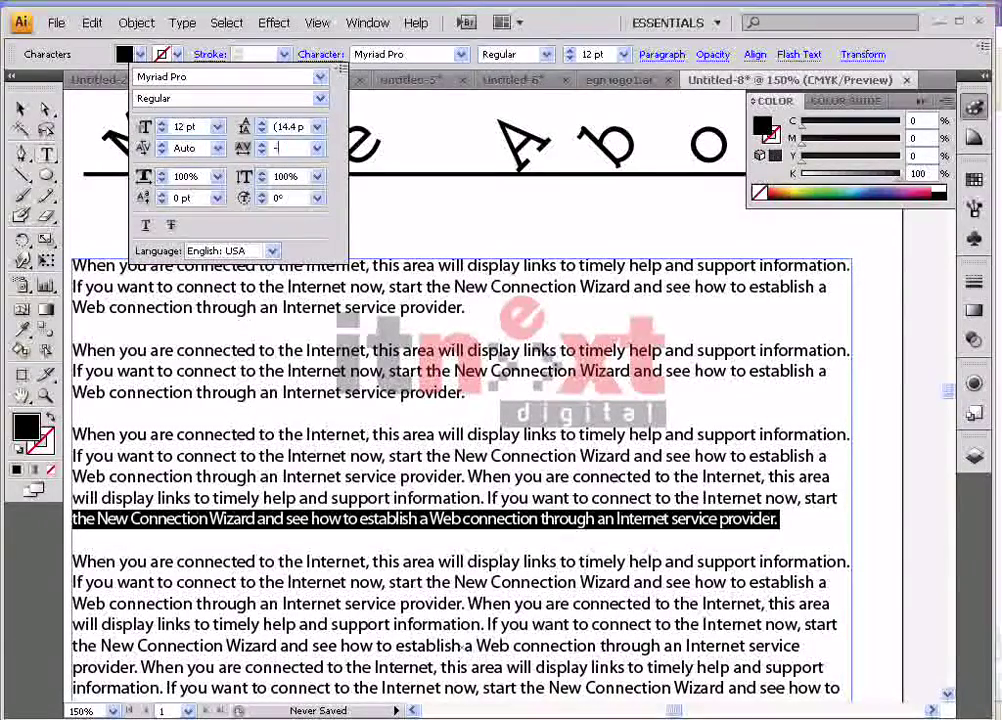
{"action": "key", "text": "Return"}
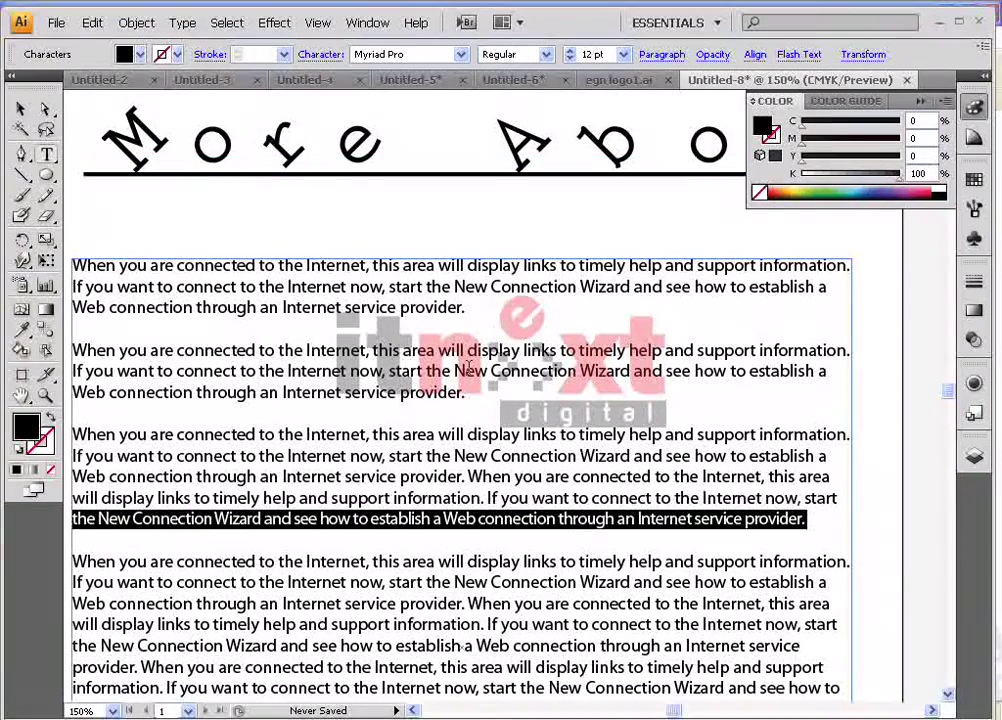
{"action": "left_click", "coordinate": [490, 400]}
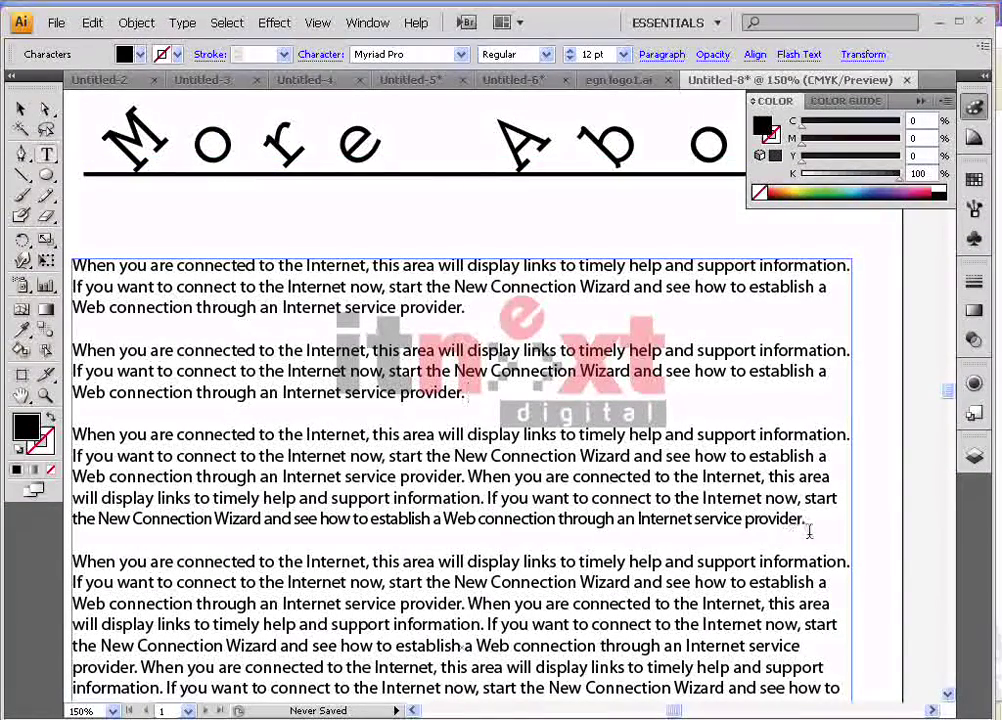
{"action": "left_click", "coordinate": [20, 108]}
{"action": "left_click", "coordinate": [165, 208]}
Review the whole page layout, and examine the sample paragraphs at 100% zoom
{"action": "scroll", "coordinate": [648, 490], "scroll_direction": "down", "scroll_amount": 10}
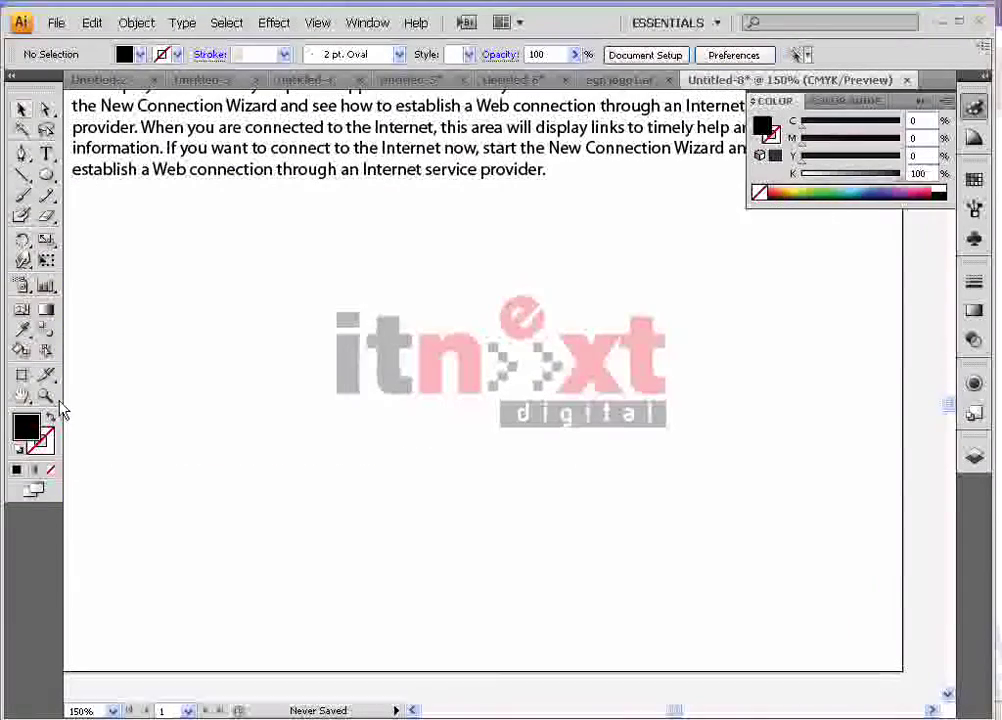
{"action": "left_click", "coordinate": [45, 398]}
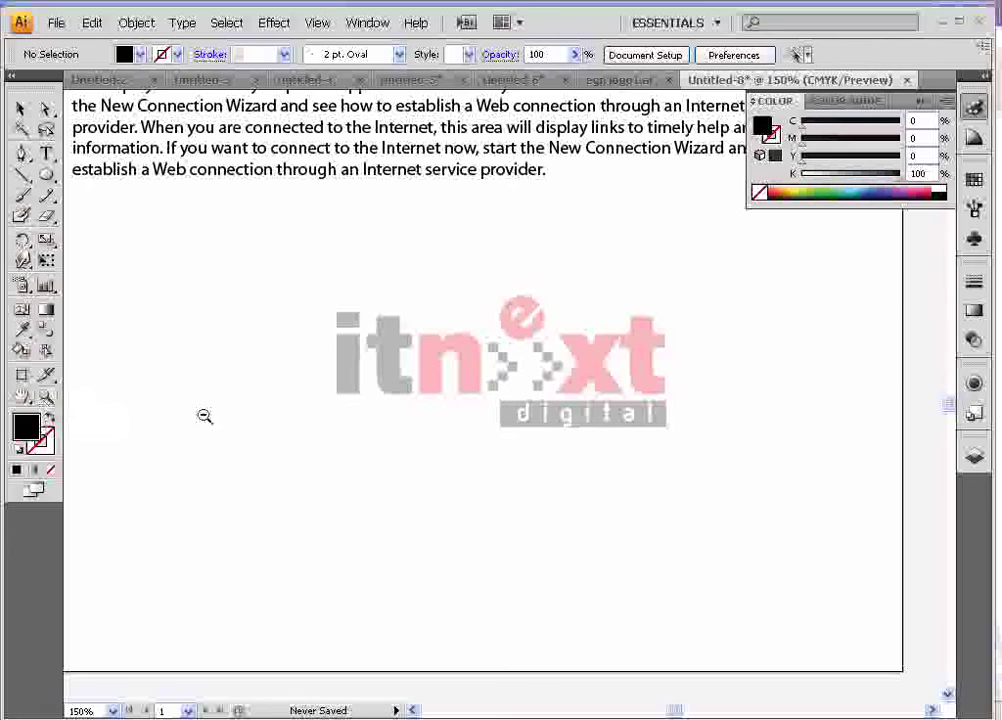
{"action": "left_click", "coordinate": [296, 434], "text": "alt"}
{"action": "left_click", "coordinate": [557, 326], "text": "alt"}
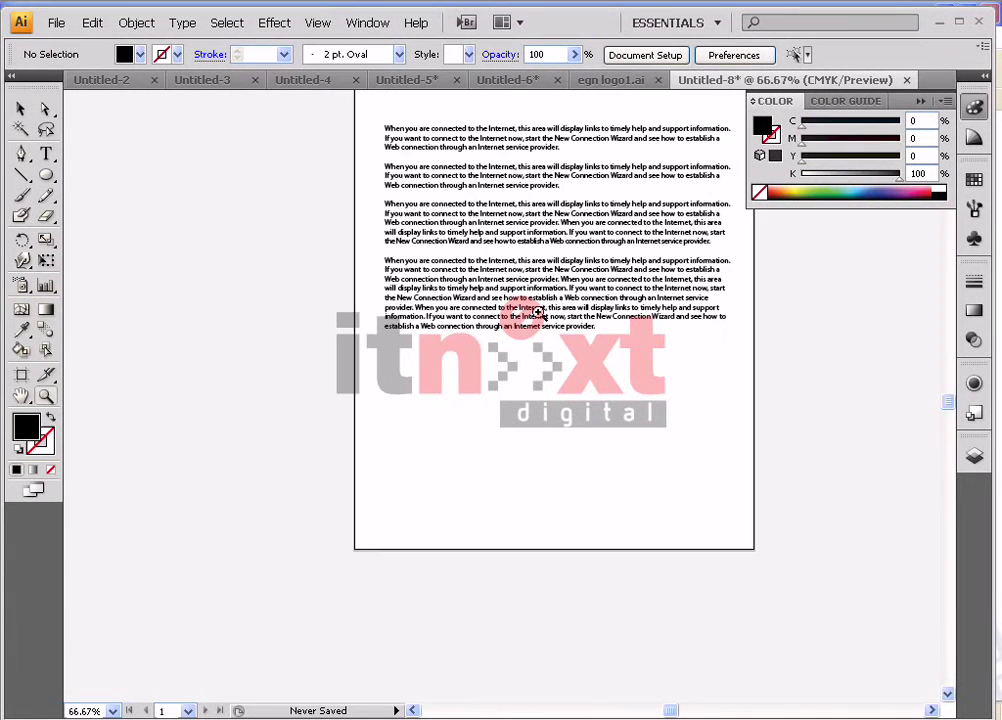
{"action": "left_click_drag", "start_coordinate": [577, 272], "coordinate": [412, 376]}
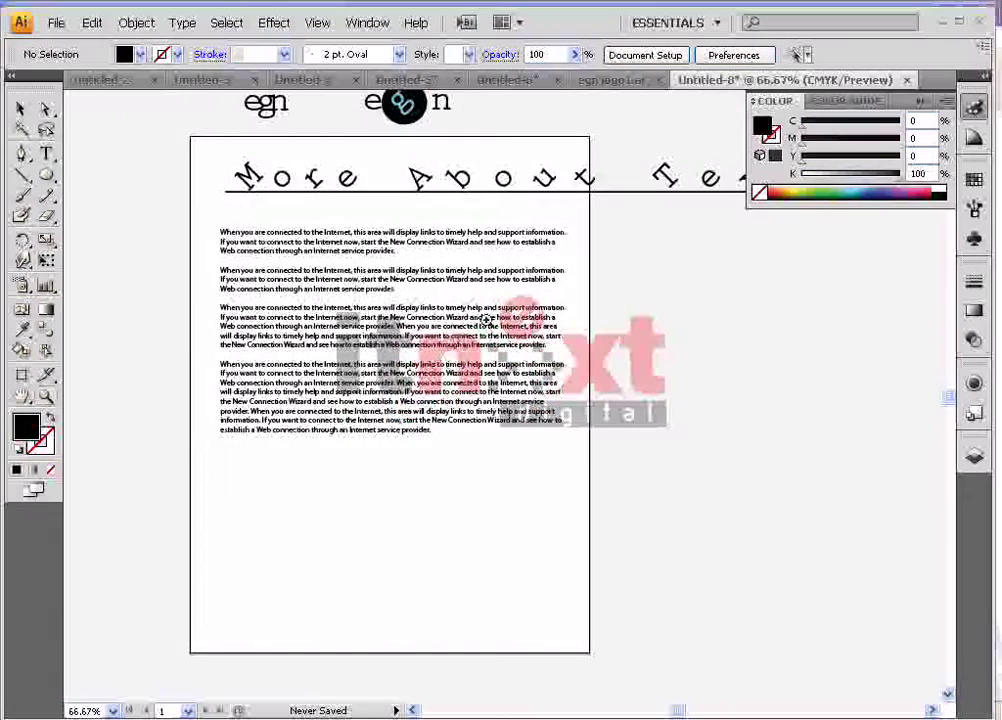
{"action": "left_click", "coordinate": [557, 330]}
{"action": "left_click_drag", "start_coordinate": [372, 345], "coordinate": [554, 351]}
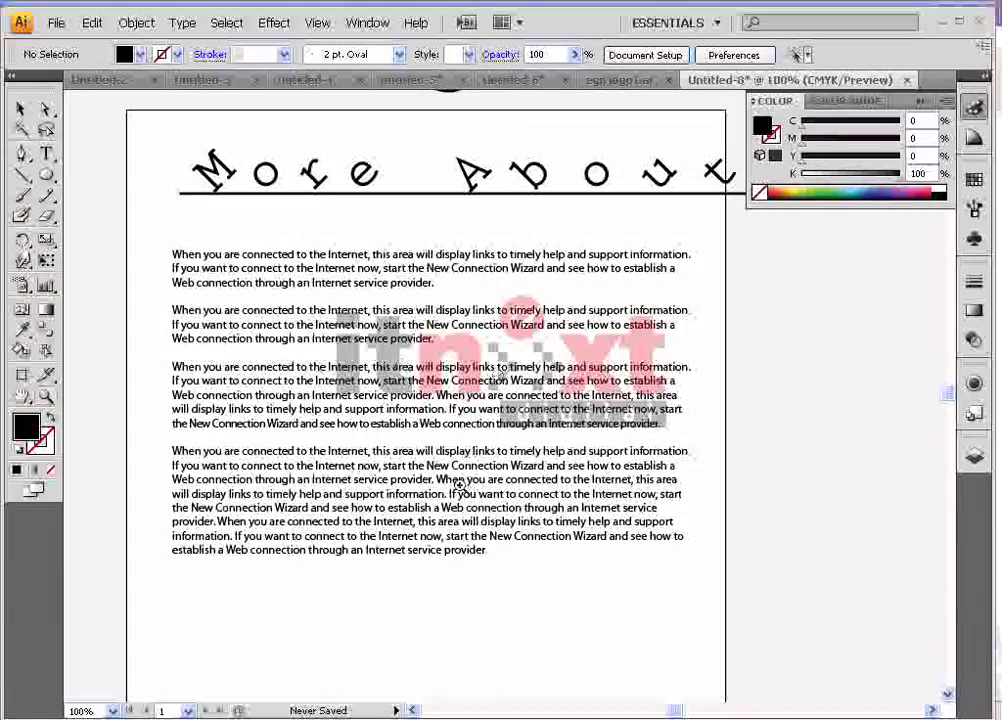